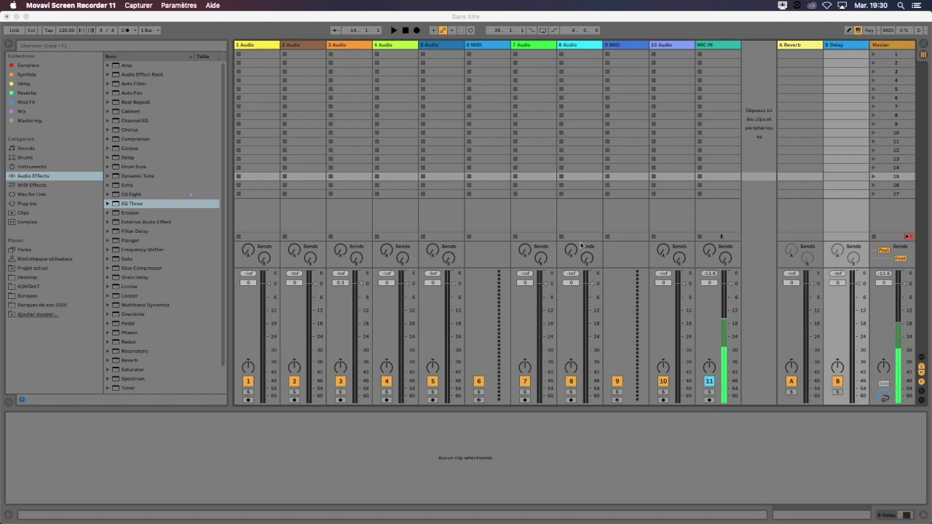
{"action": "left_click", "coordinate": [884, 54]}
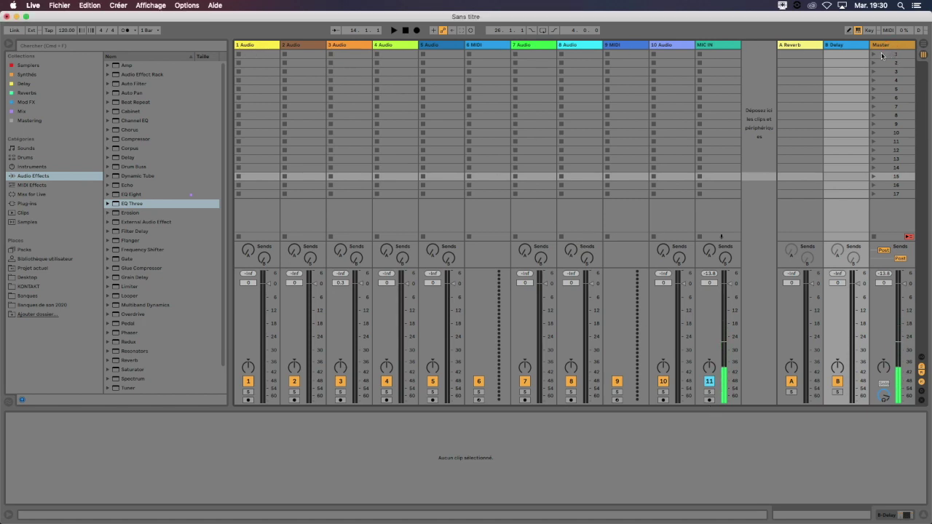
{"action": "left_click", "coordinate": [882, 54]}
{"action": "left_click", "coordinate": [891, 64]}
{"action": "left_click", "coordinate": [893, 72]}
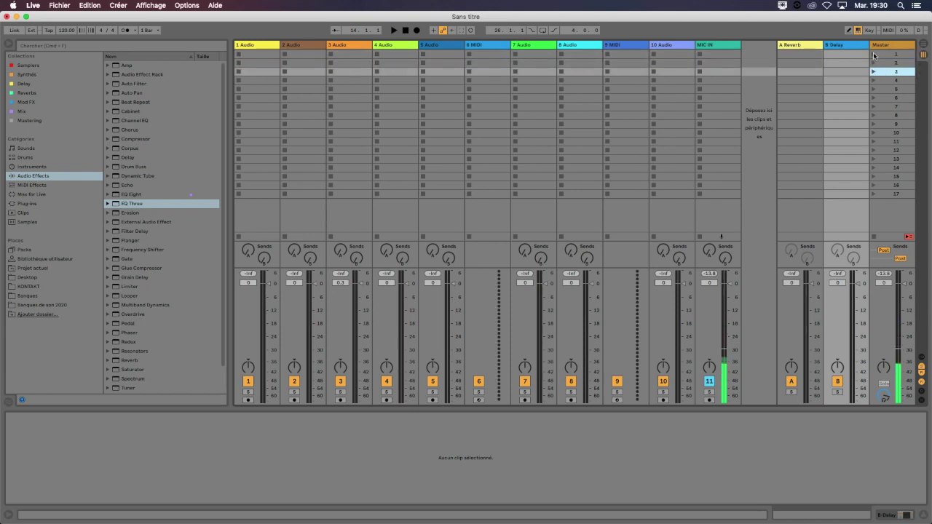
{"action": "left_click", "coordinate": [880, 55]}
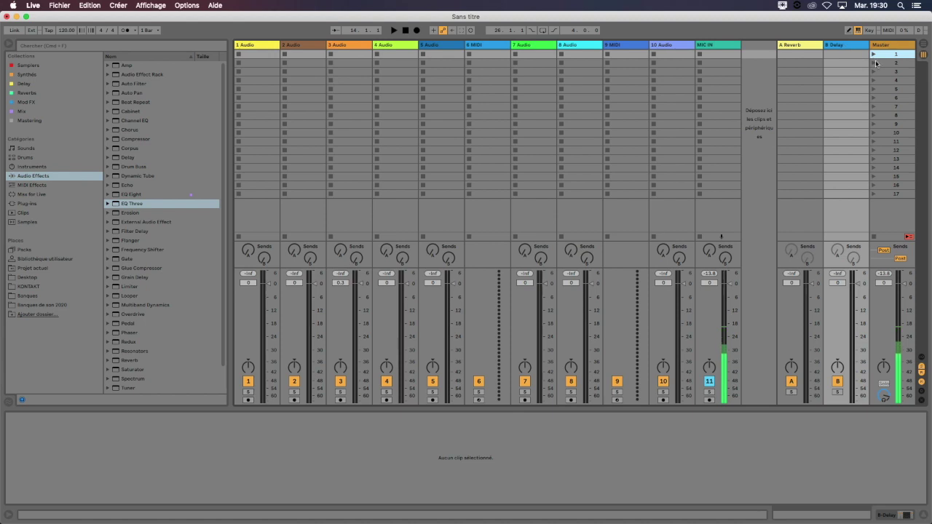
{"action": "left_click", "coordinate": [876, 63]}
{"action": "left_click", "coordinate": [876, 73]}
Step: Rename the first scene as Couplet and the second scene as Refrain
{"action": "left_click", "coordinate": [892, 54]}
{"action": "key", "text": "super+r"}
{"action": "type", "text": "Couplet"}
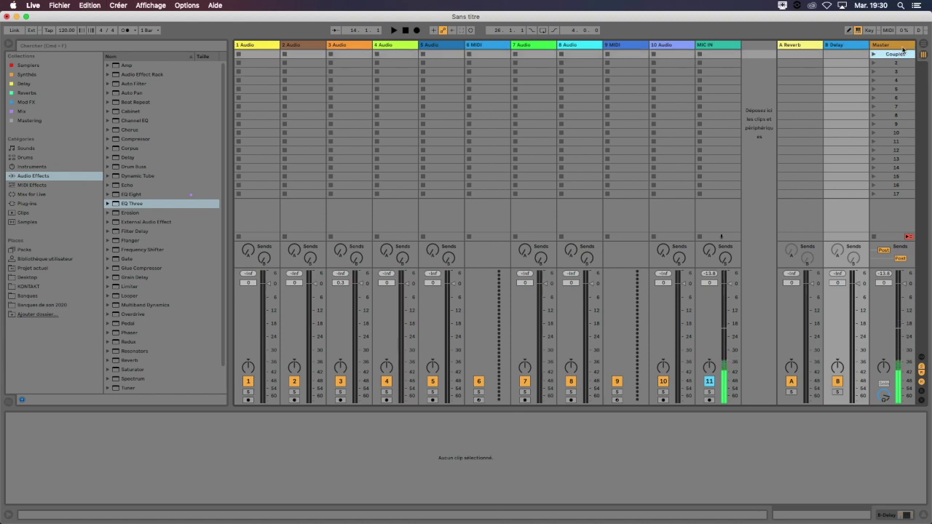
{"action": "key", "text": "Return"}
{"action": "left_click", "coordinate": [899, 63]}
{"action": "key", "text": "super+r"}
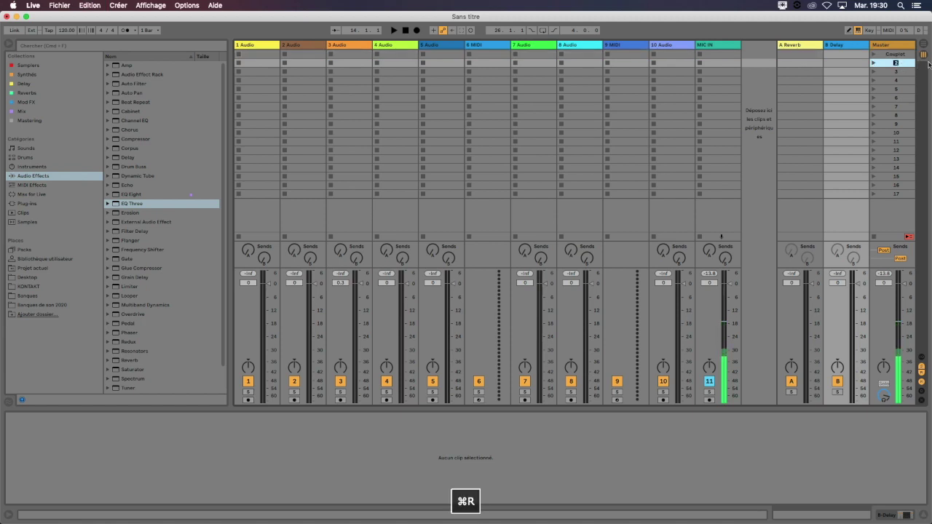
{"action": "type", "text": "Refrain"}
{"action": "key", "text": "Return"}
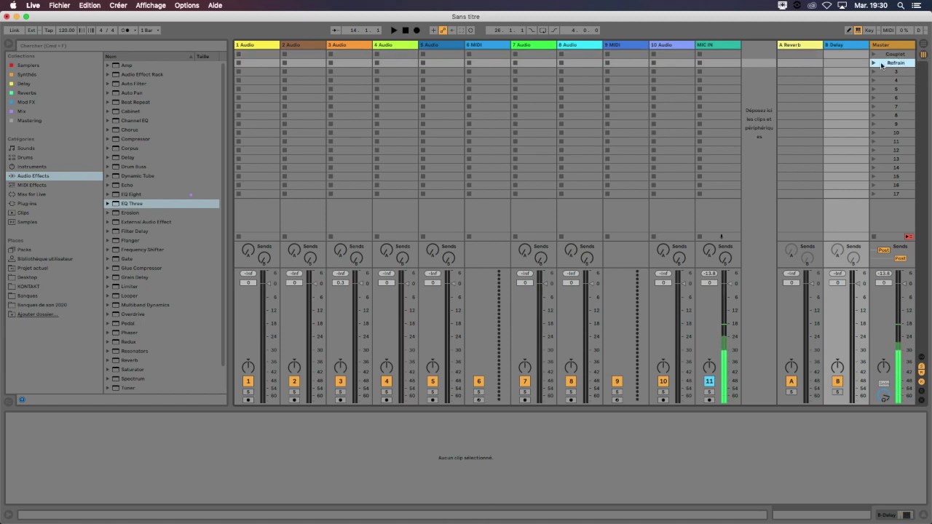
Step: Rename the first scene as 123 BPM and launch it to change the set's tempo
{"action": "left_click", "coordinate": [888, 55]}
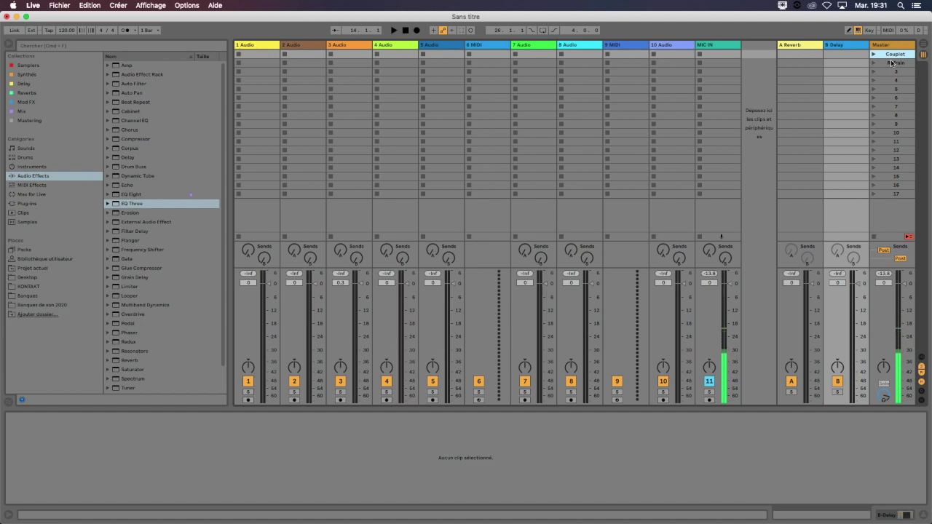
{"action": "key", "text": "super+r"}
{"action": "type", "text": "123 BPM"}
{"action": "left_click", "coordinate": [894, 72]}
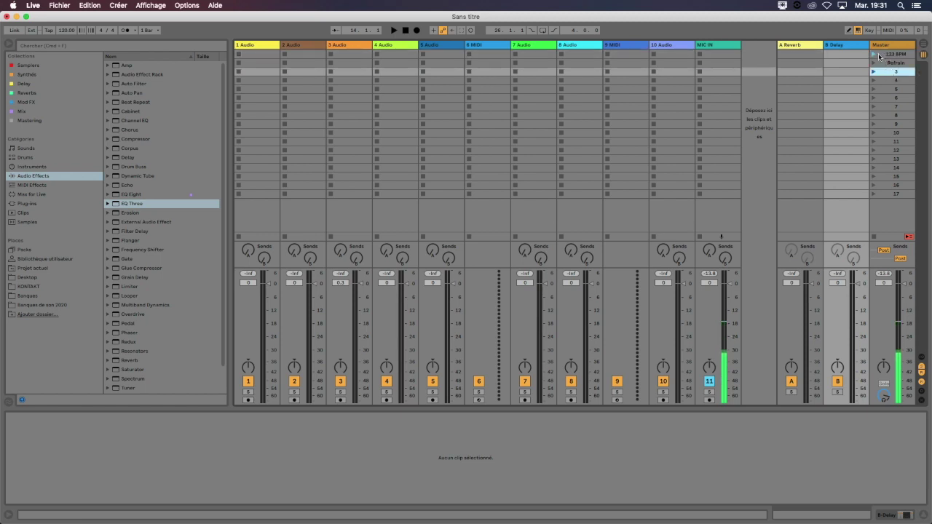
{"action": "left_click", "coordinate": [874, 54]}
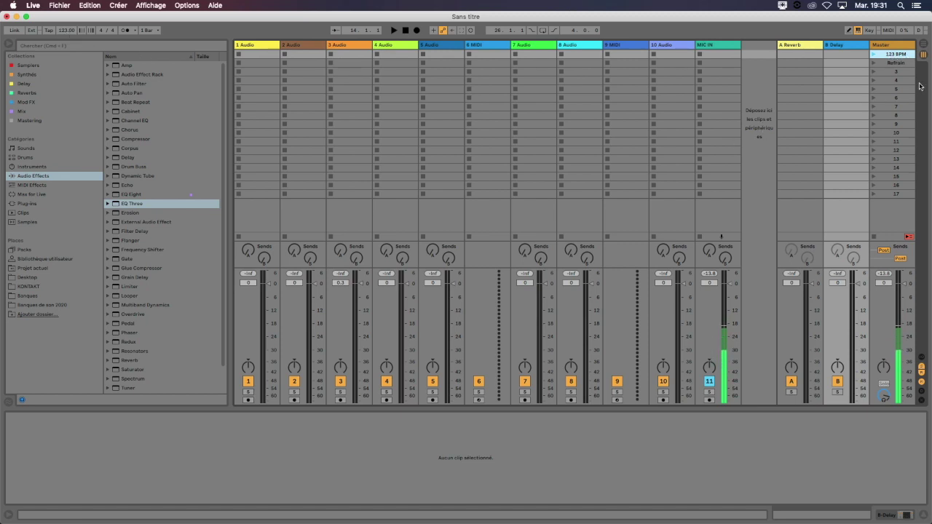
Step: Rename the second scene as 80 BPM, launch it to change the tempo, and start playback
{"action": "left_click", "coordinate": [899, 64]}
{"action": "key", "text": "super+r"}
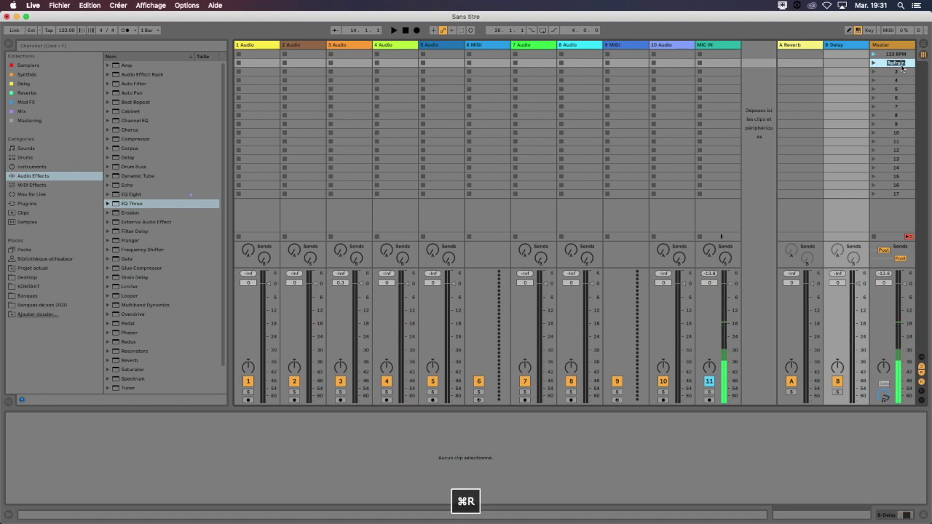
{"action": "type", "text": "80 BPM"}
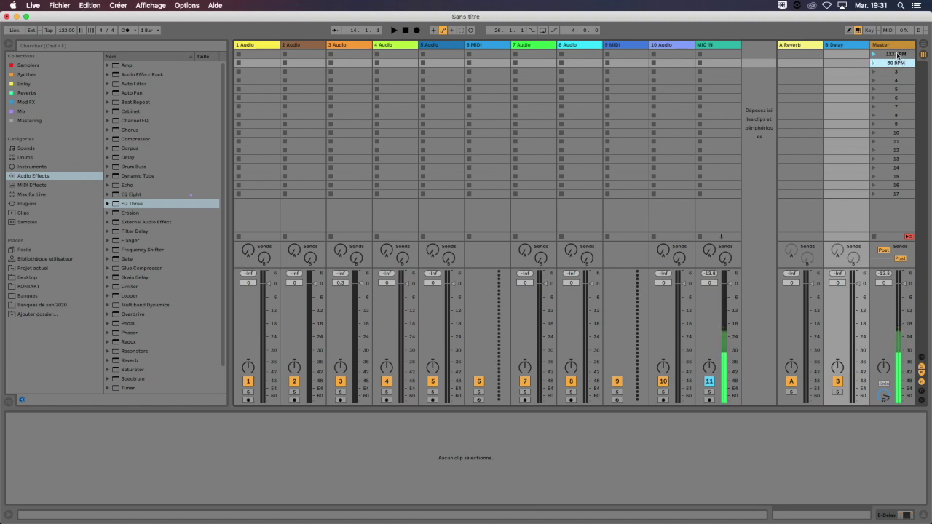
{"action": "left_click", "coordinate": [899, 55]}
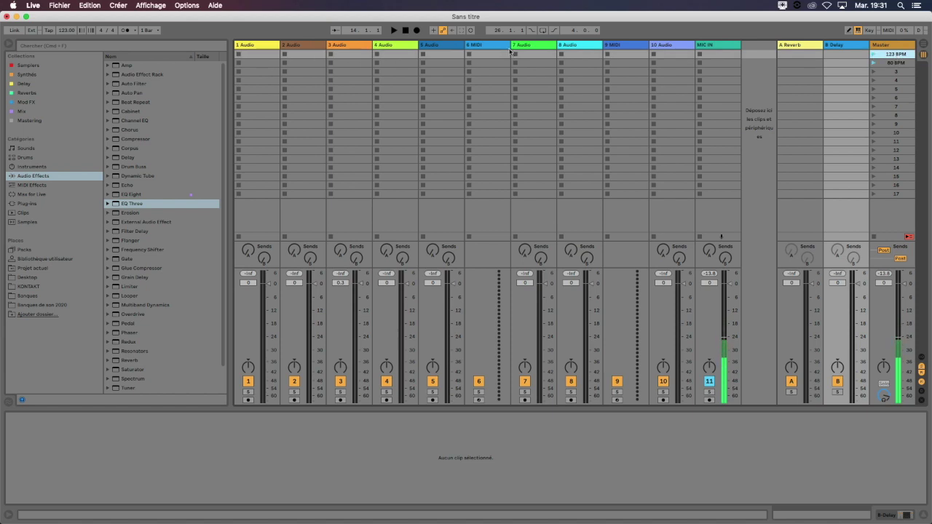
{"action": "left_click", "coordinate": [873, 63]}
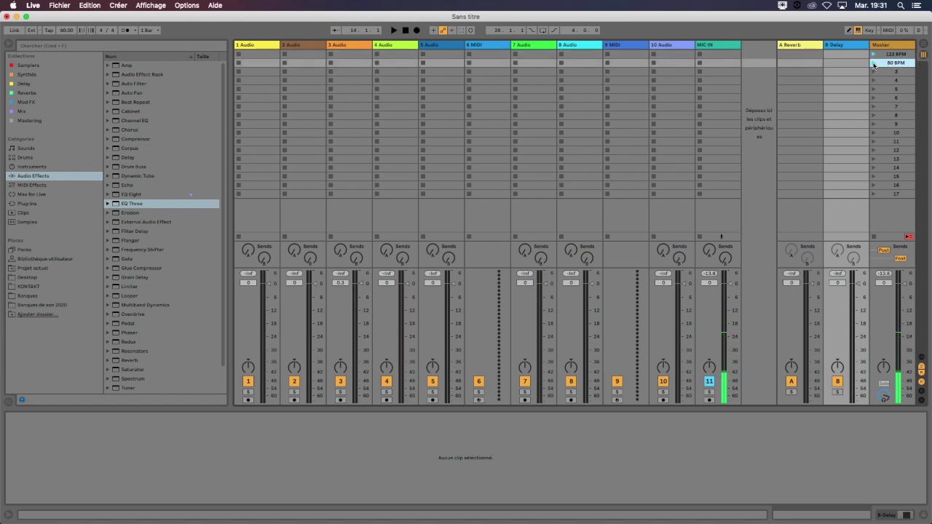
{"action": "key", "text": "space"}
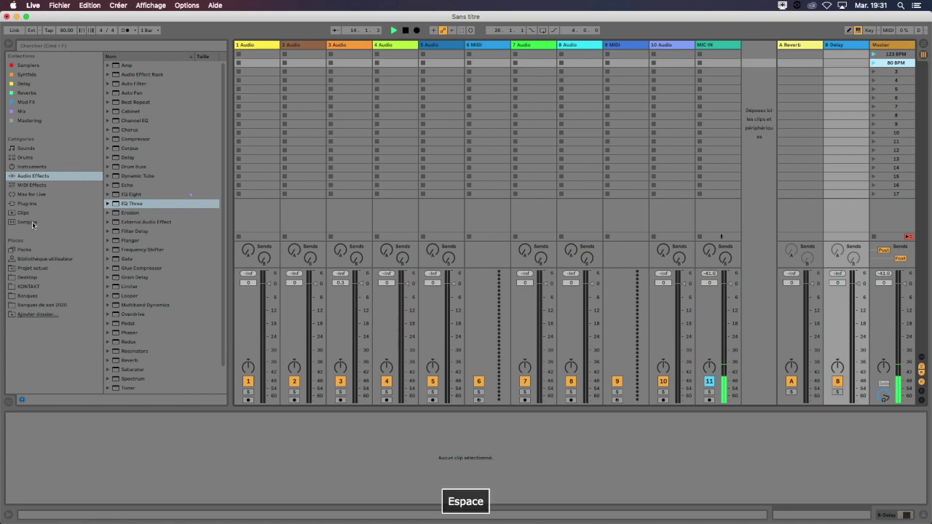
Step: Search the samples for "loop" and place TT_Tribal Loop4_128.aif in track 3's slot of the first scene
{"action": "left_click", "coordinate": [35, 223]}
{"action": "left_click", "coordinate": [92, 48]}
{"action": "type", "text": "loop"}
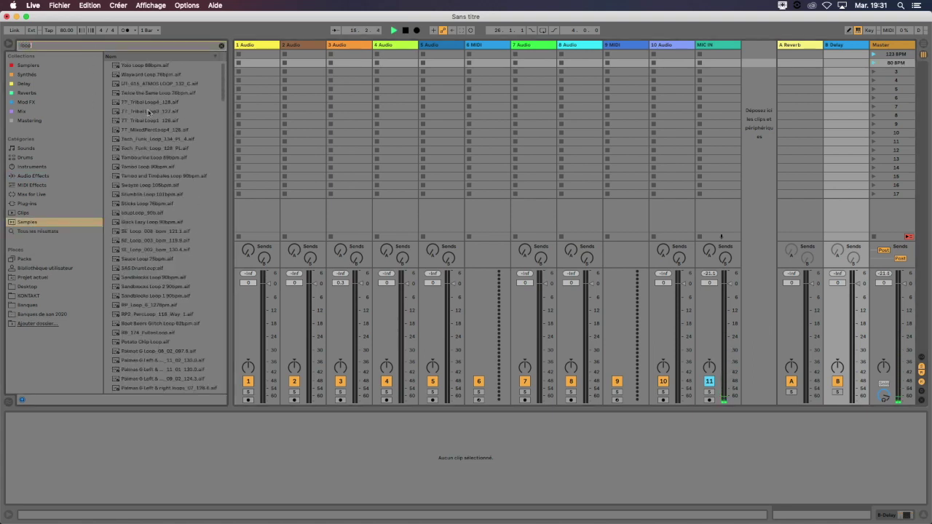
{"action": "left_click_drag", "start_coordinate": [143, 102], "coordinate": [352, 57]}
Step: Lower track 3's volume to -13.8 dB while playing its loop clip, including through the 123 BPM scene, and stop playback
{"action": "left_click_drag", "start_coordinate": [360, 282], "coordinate": [358, 310]}
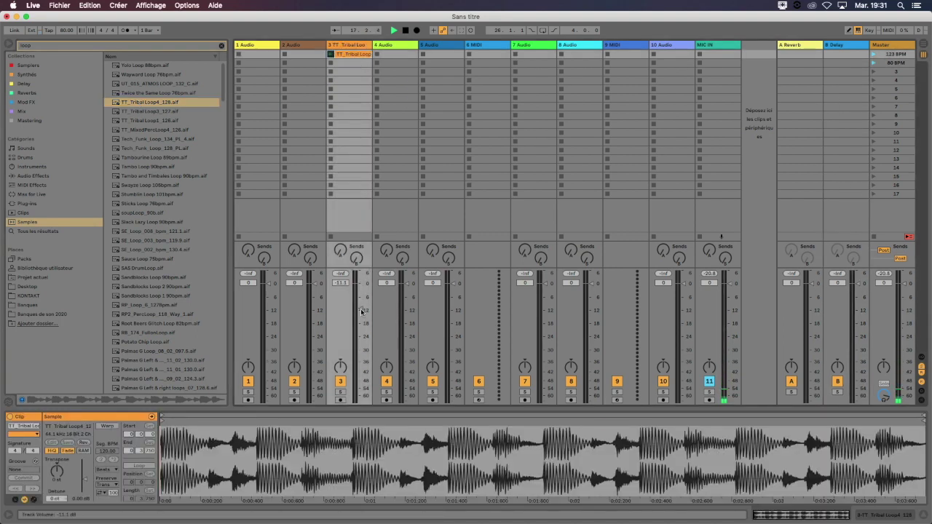
{"action": "left_click_drag", "start_coordinate": [360, 309], "coordinate": [360, 308]}
{"action": "left_click", "coordinate": [331, 53]}
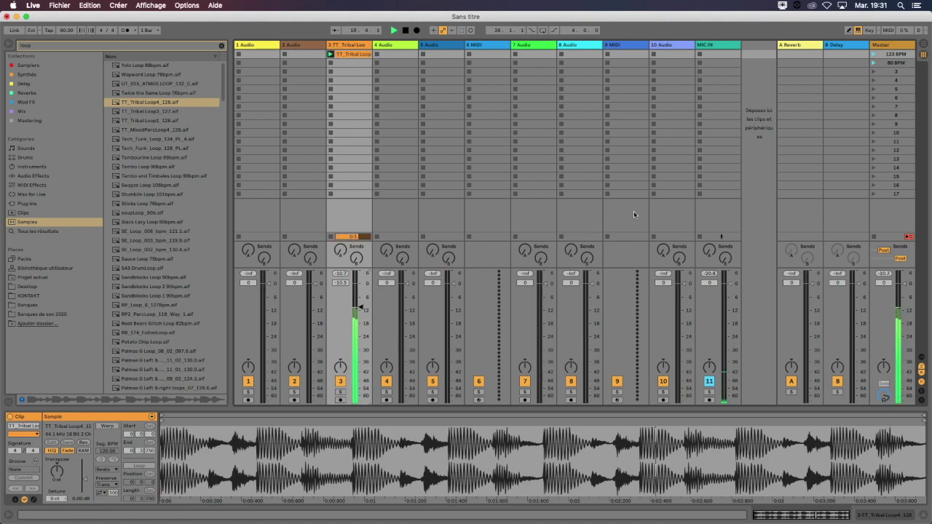
{"action": "left_click_drag", "start_coordinate": [361, 308], "coordinate": [362, 313]}
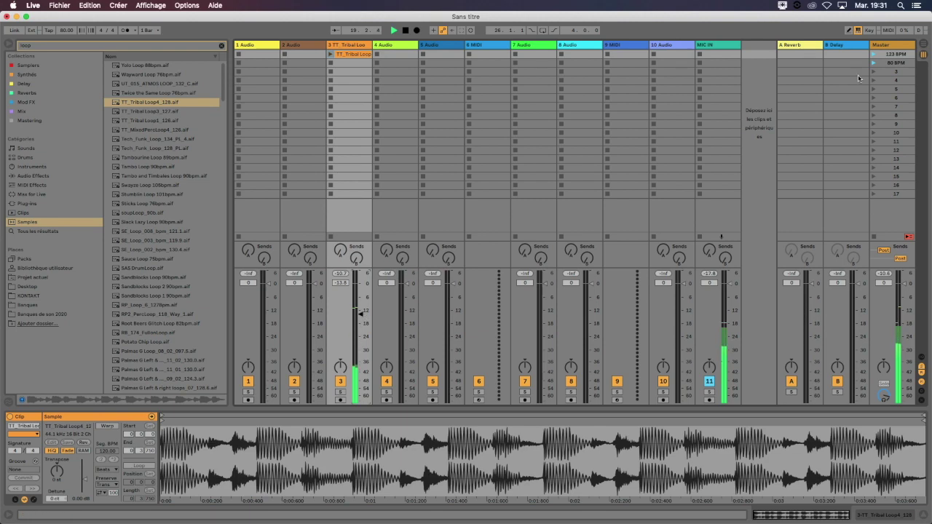
{"action": "left_click", "coordinate": [875, 54]}
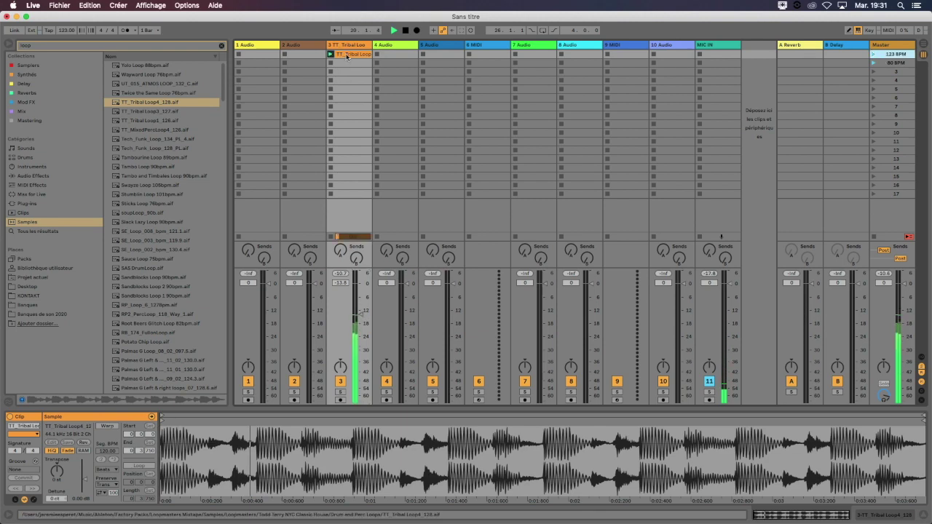
{"action": "key", "text": "space"}
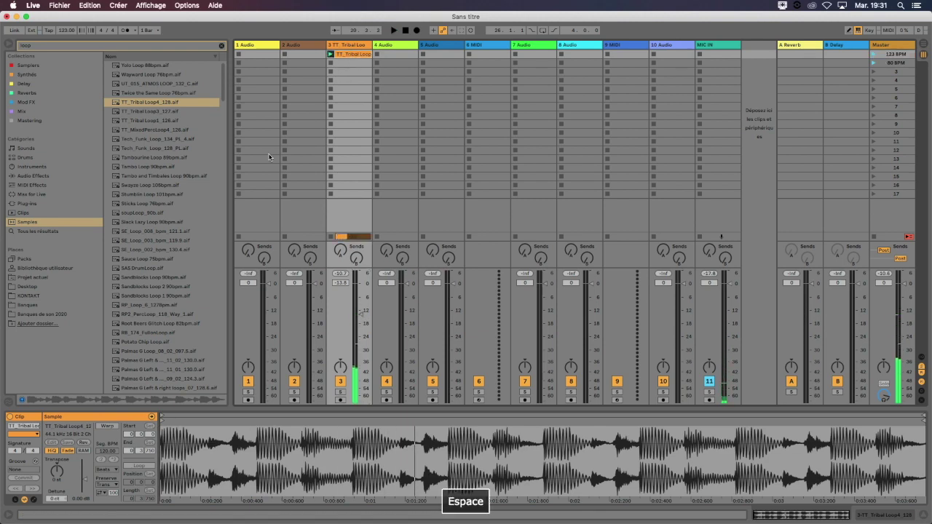
Step: Turn on Warp and Loop for the tribal loop clip and launch it
{"action": "left_click", "coordinate": [107, 426]}
{"action": "left_click", "coordinate": [138, 466]}
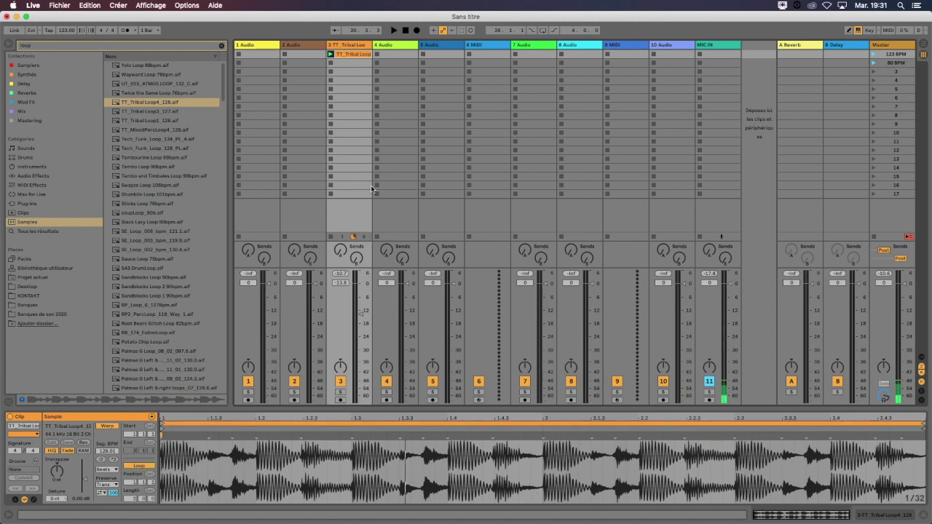
{"action": "left_click", "coordinate": [331, 55]}
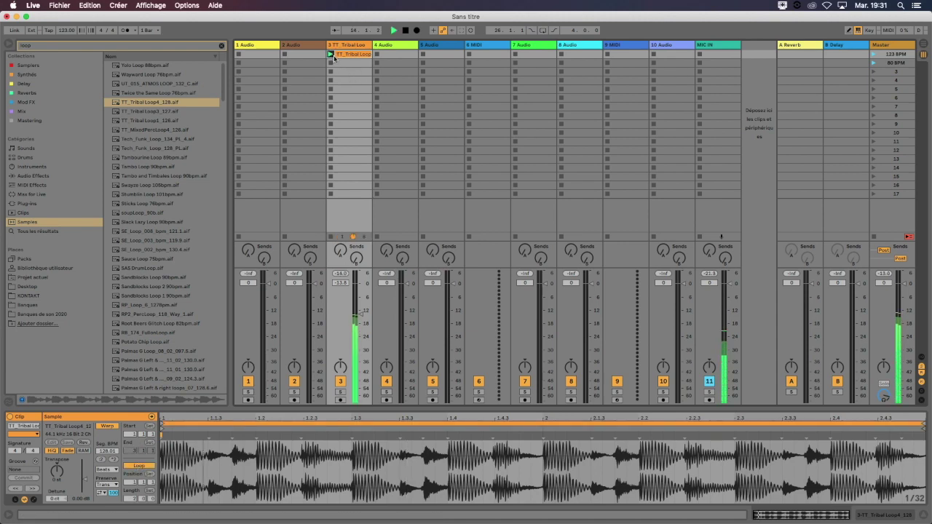
Step: Duplicate the tribal loop clip into track 3's slot of the 80 BPM scene and launch that scene
{"action": "left_click", "coordinate": [874, 63]}
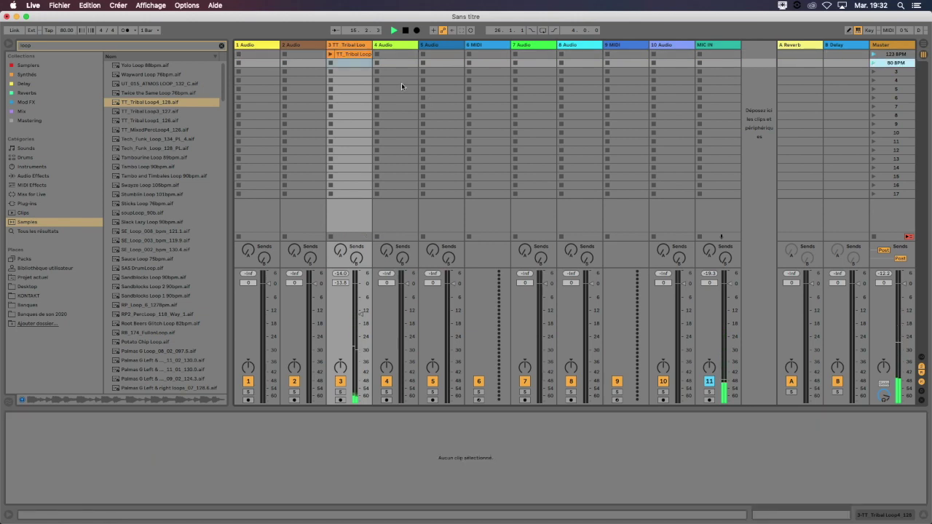
{"action": "left_click_drag", "start_coordinate": [345, 55], "coordinate": [349, 64]}
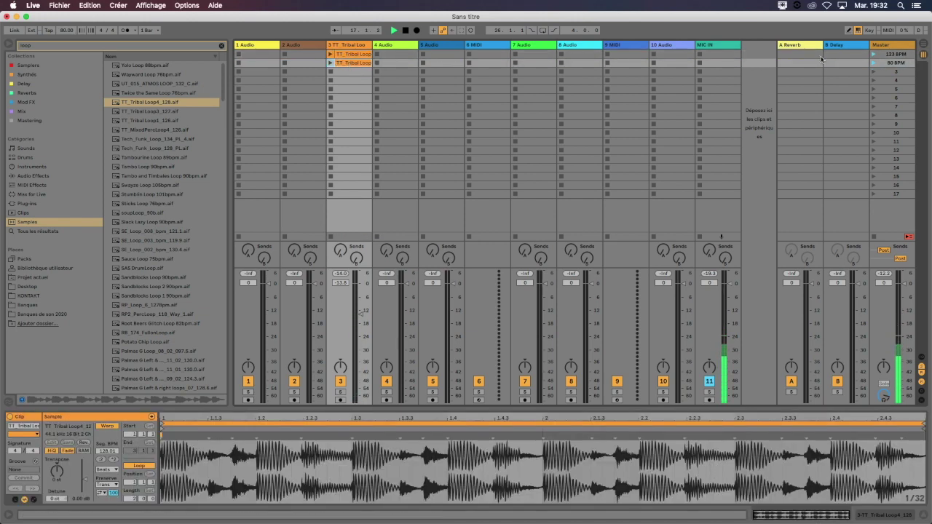
{"action": "left_click", "coordinate": [874, 63]}
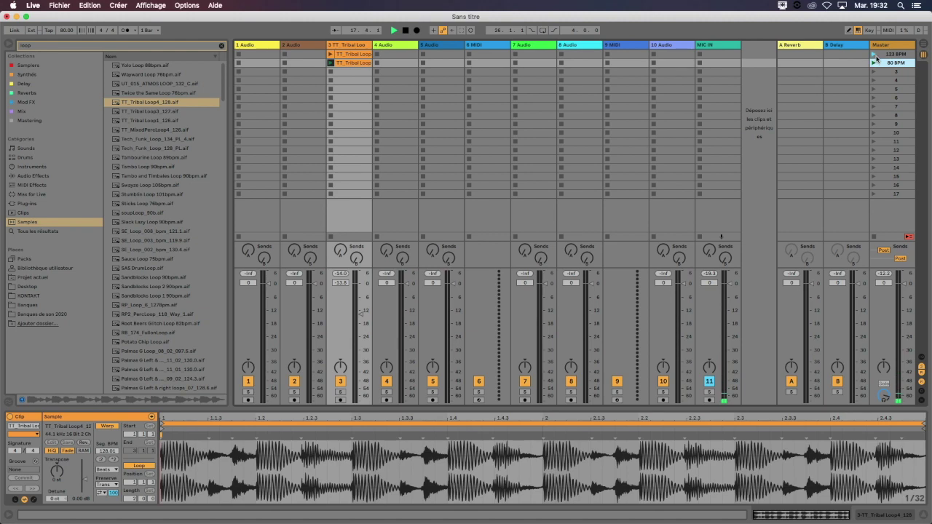
Step: Switch playback from the 80 BPM scene to the 123 BPM scene to hear the tempo change, and stop
{"action": "left_click", "coordinate": [877, 59]}
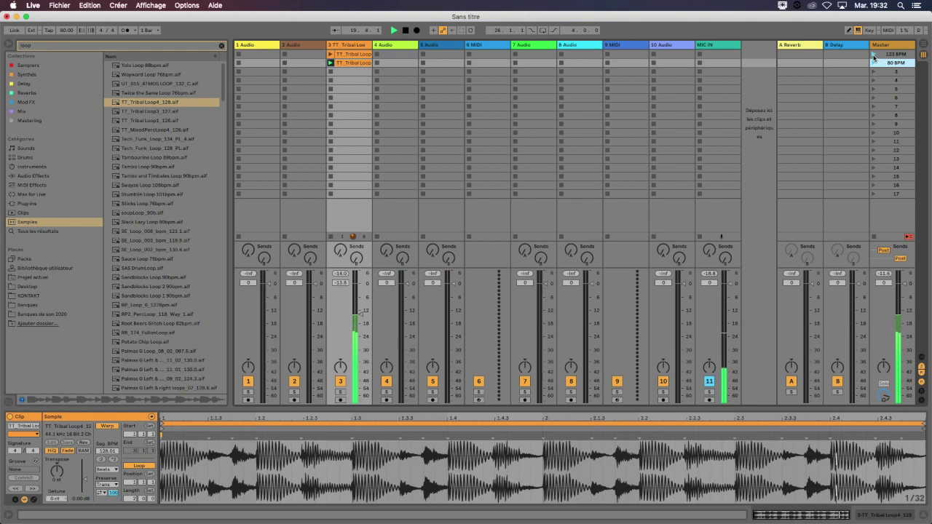
{"action": "left_click", "coordinate": [874, 54]}
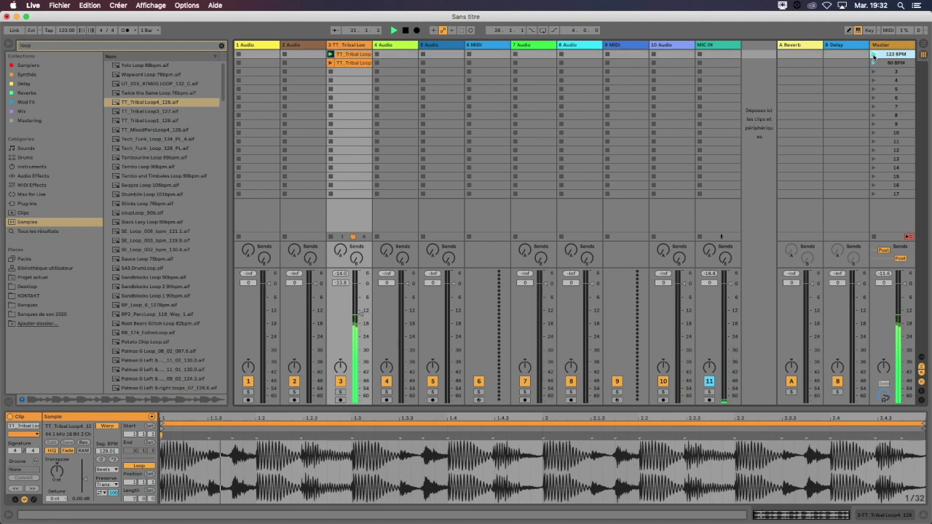
{"action": "key", "text": "space"}
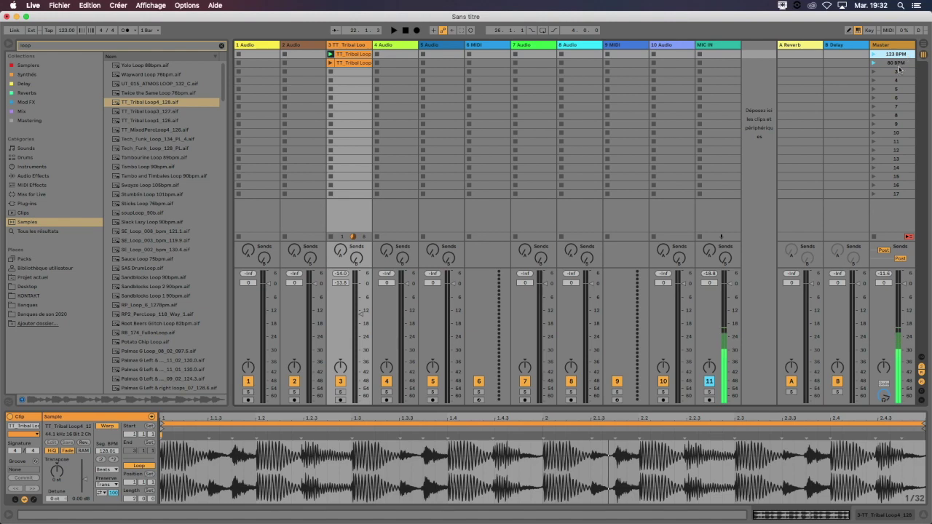
Step: Rename the third scene as 60 BPM
{"action": "left_click", "coordinate": [899, 70]}
{"action": "key", "text": "super+r"}
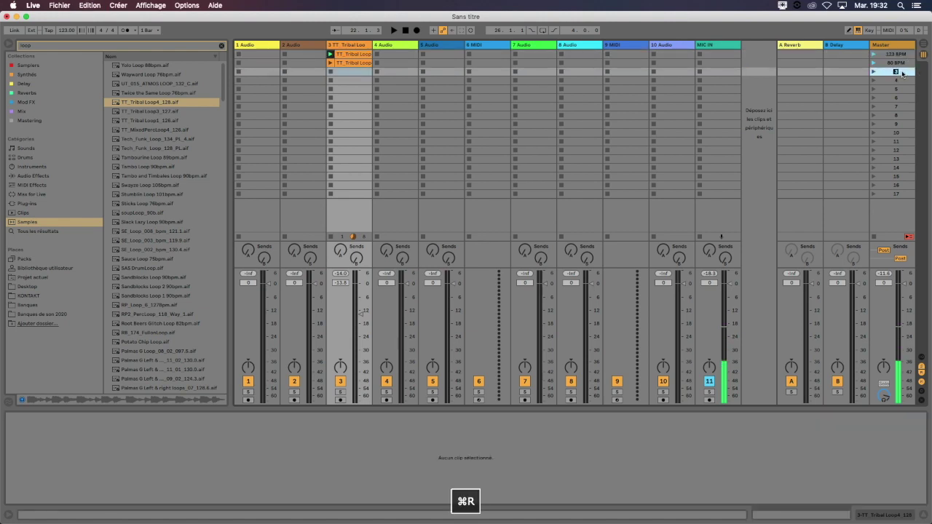
{"action": "type", "text": "60 BPM"}
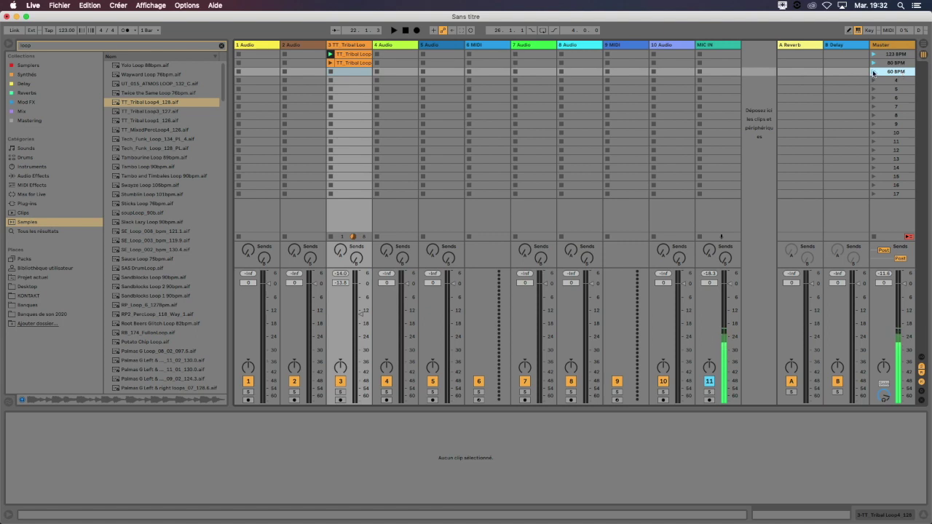
{"action": "left_click", "coordinate": [892, 82]}
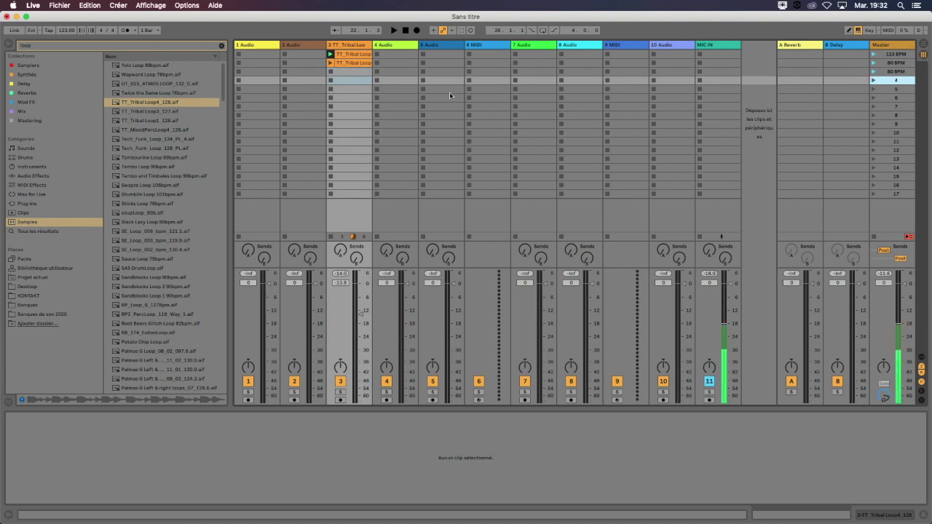
{"action": "left_click", "coordinate": [449, 92]}
Step: Clear the sample search and hide the browser in the Session View
{"action": "left_click", "coordinate": [222, 47]}
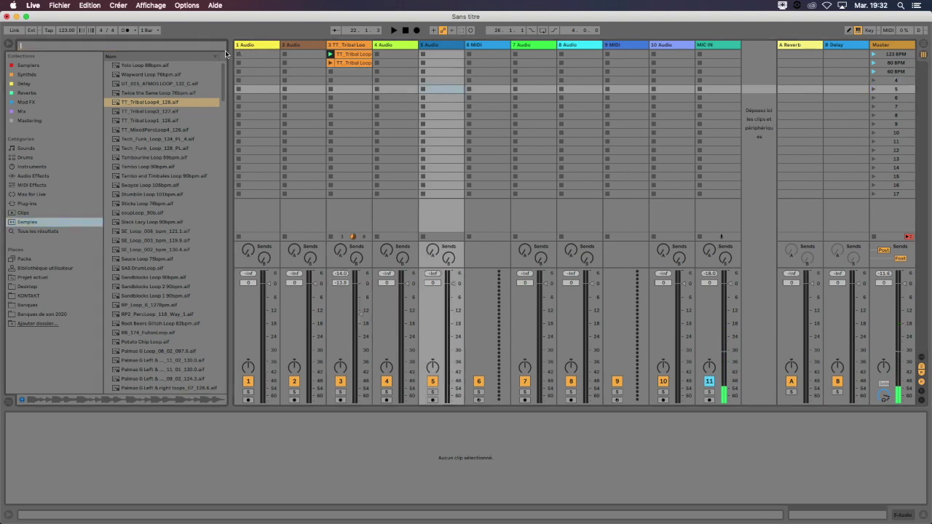
{"action": "left_click", "coordinate": [8, 44]}
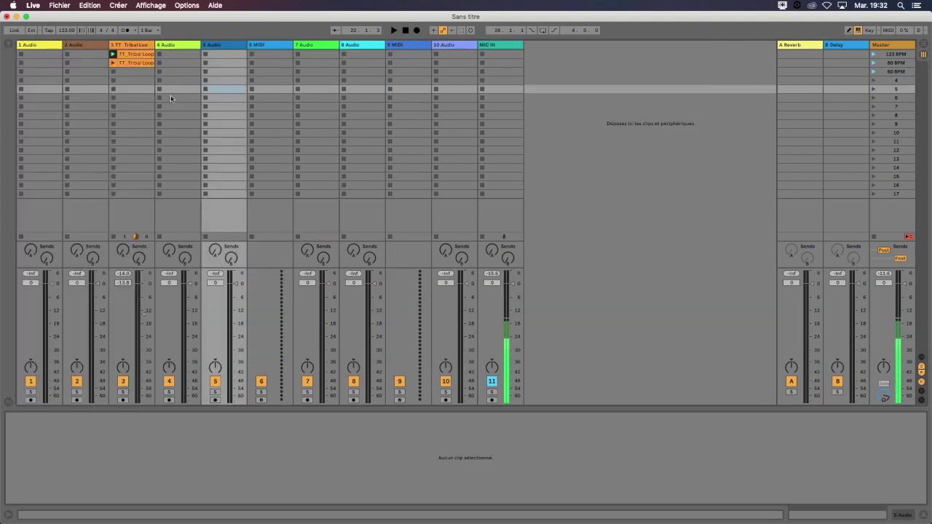
Step: Switch to the Arrangement View and return all tracks to arrangement playback
{"action": "key", "text": "Tab"}
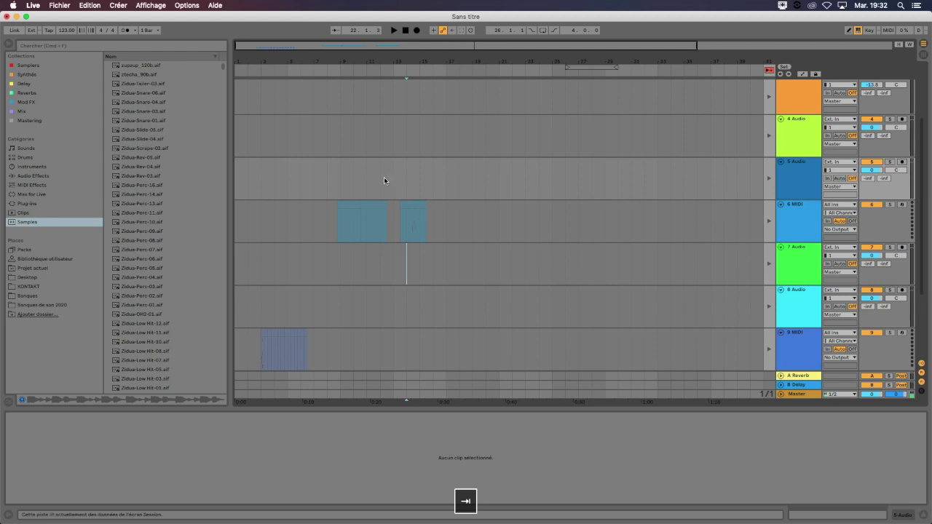
{"action": "left_click", "coordinate": [769, 71]}
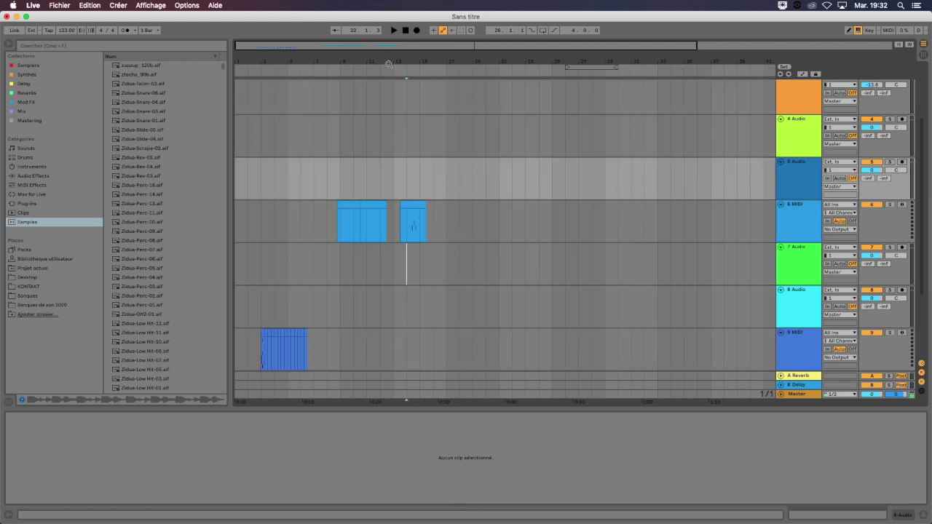
Step: Add a locator at bar 9 of the arrangement timeline and name it Couplet
{"action": "left_click_drag", "start_coordinate": [342, 60], "coordinate": [362, 57]}
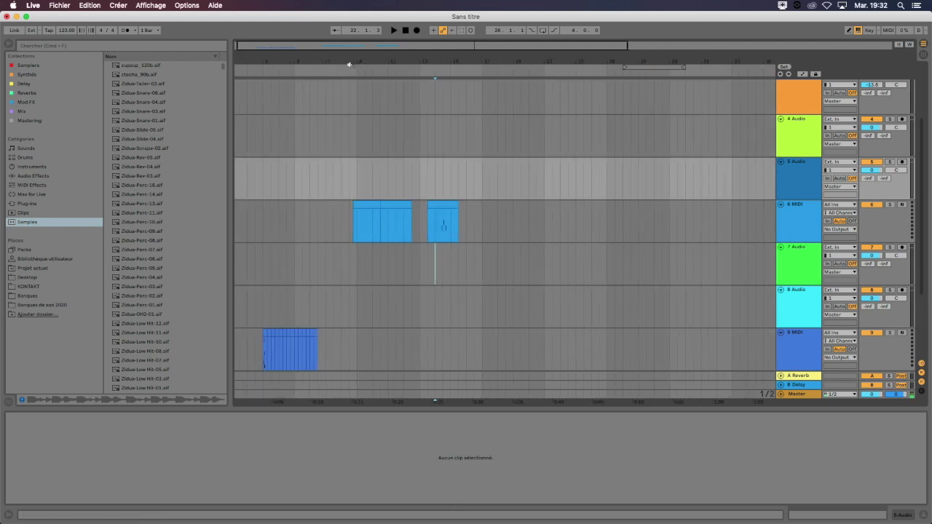
{"action": "right_click", "coordinate": [354, 70]}
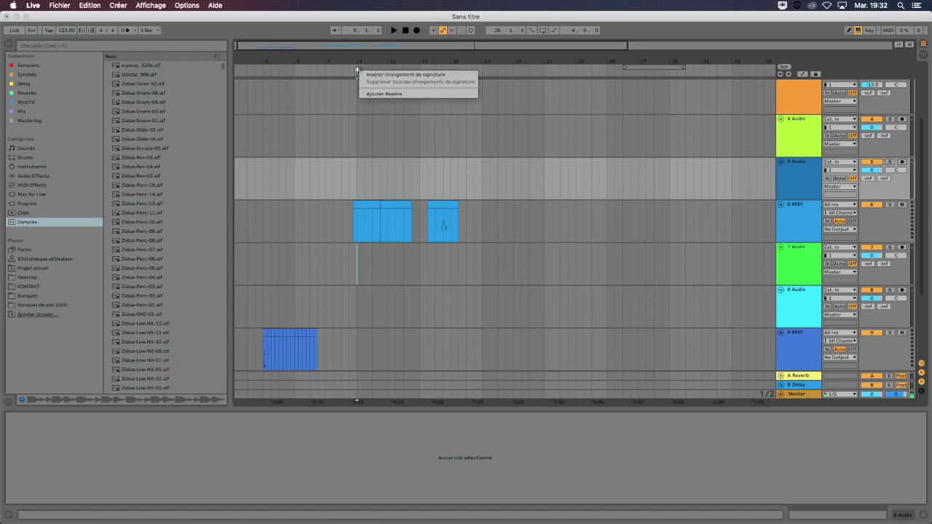
{"action": "left_click", "coordinate": [395, 95]}
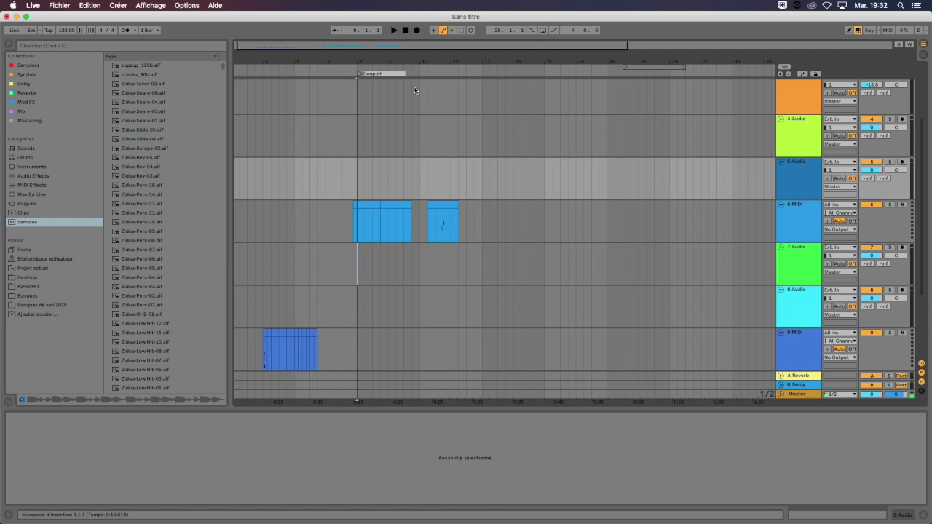
{"action": "mouse_move", "coordinate": [368, 73]}
{"action": "left_mouse_down"}
{"action": "mouse_move", "coordinate": [424, 74]}
{"action": "mouse_move", "coordinate": [354, 74]}
{"action": "left_mouse_up"}
{"action": "left_click", "coordinate": [356, 74]}
{"action": "key", "text": "Up"}
{"action": "key", "text": "Up"}
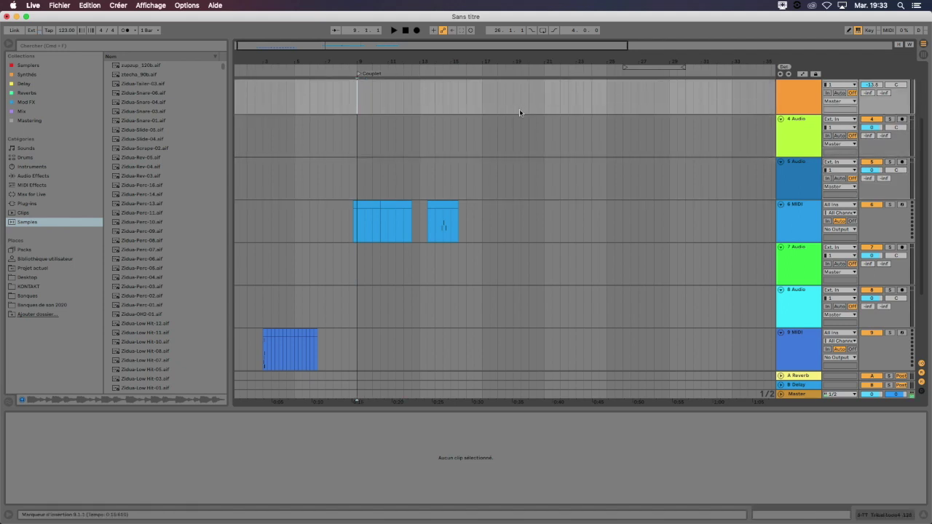
Step: Play the arrangement from the Couplet locator, jump back to that locator during playback, and stop
{"action": "left_click", "coordinate": [358, 74]}
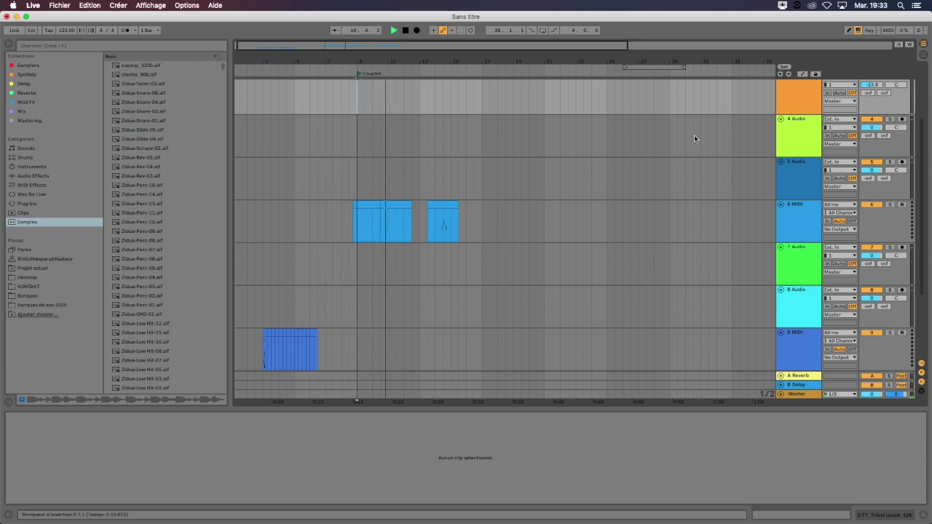
{"action": "left_click", "coordinate": [479, 86]}
{"action": "left_click", "coordinate": [358, 73]}
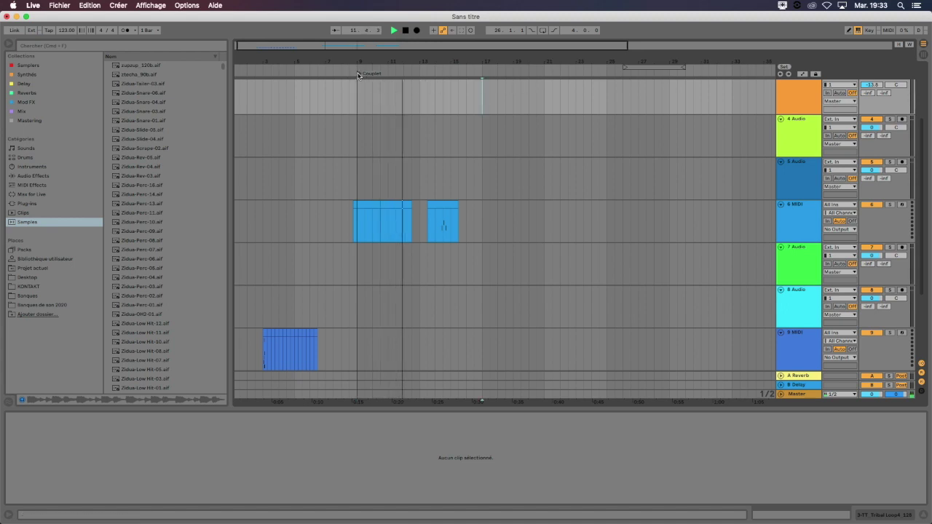
{"action": "key", "text": "space"}
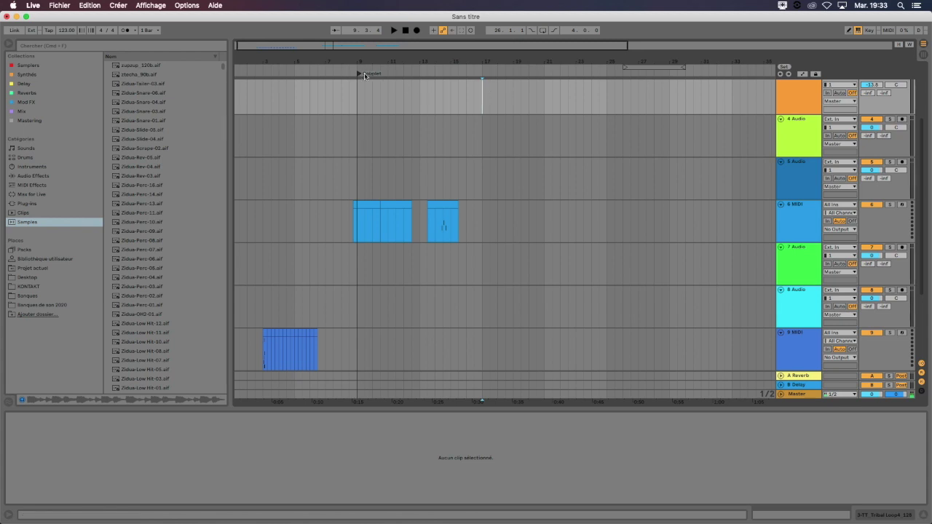
Step: Turn on MIDI mapping mode, view the mappable controls in the Session View, and return to the Arrangement View
{"action": "key", "text": "super+m"}
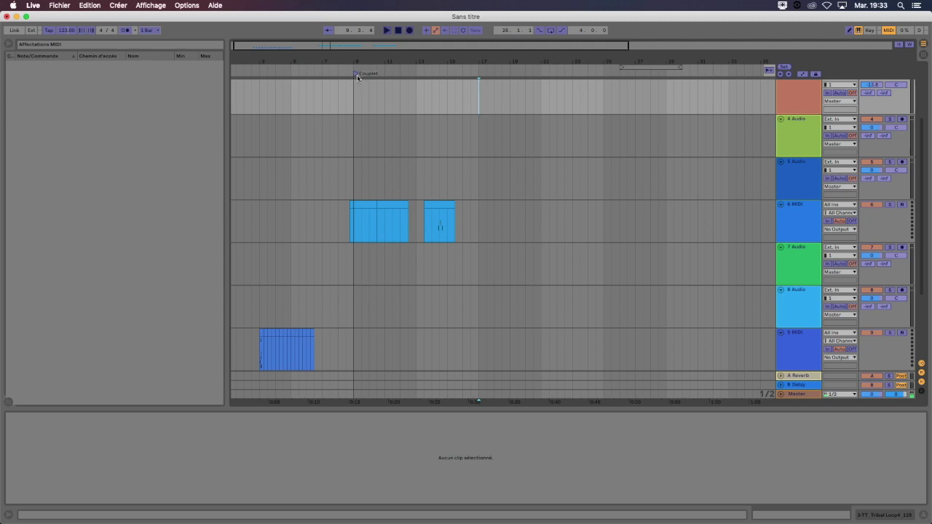
{"action": "key", "text": "Tab"}
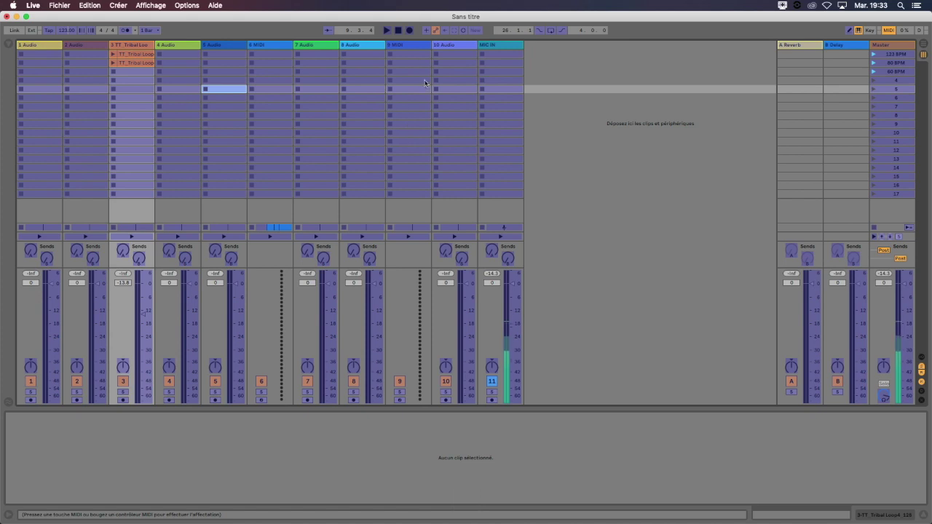
{"action": "key", "text": "Tab"}
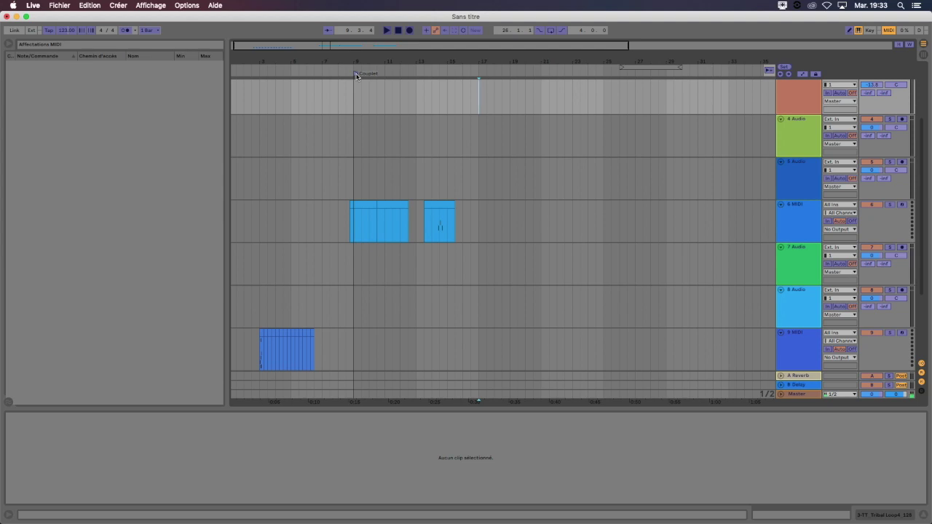
Step: Add two more locators to the arrangement timeline, at positions 16.3.1 and 20.3.1
{"action": "right_click", "coordinate": [477, 78]}
{"action": "left_click", "coordinate": [495, 99]}
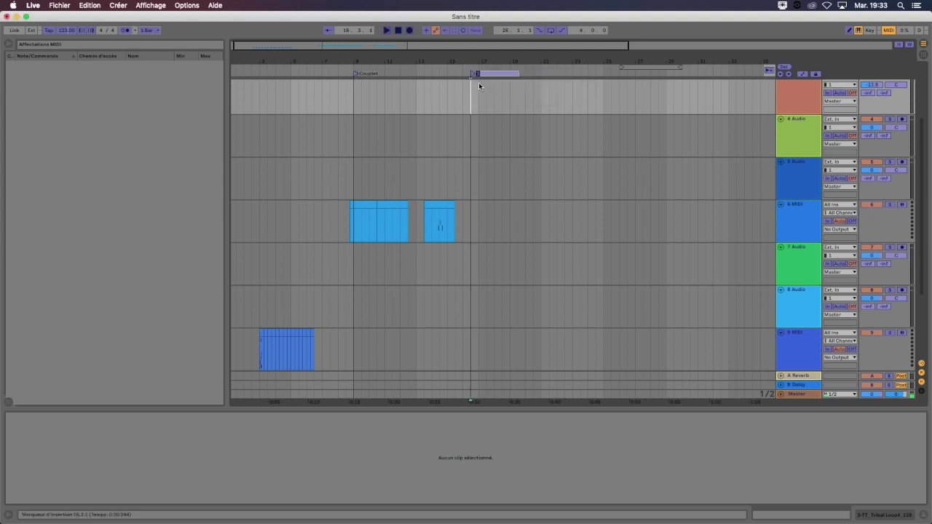
{"action": "right_click", "coordinate": [535, 76]}
{"action": "left_click", "coordinate": [559, 100]}
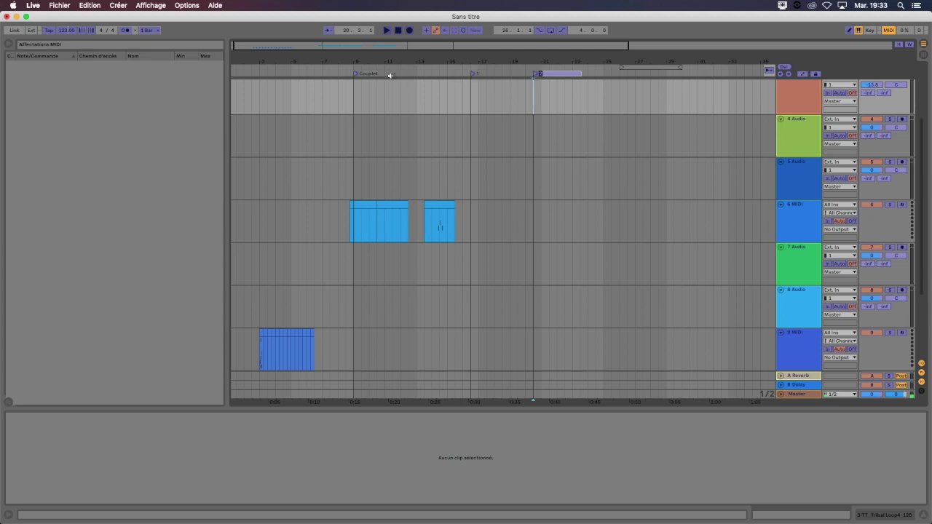
{"action": "left_click_drag", "start_coordinate": [351, 96], "coordinate": [607, 103]}
{"action": "left_click", "coordinate": [603, 103]}
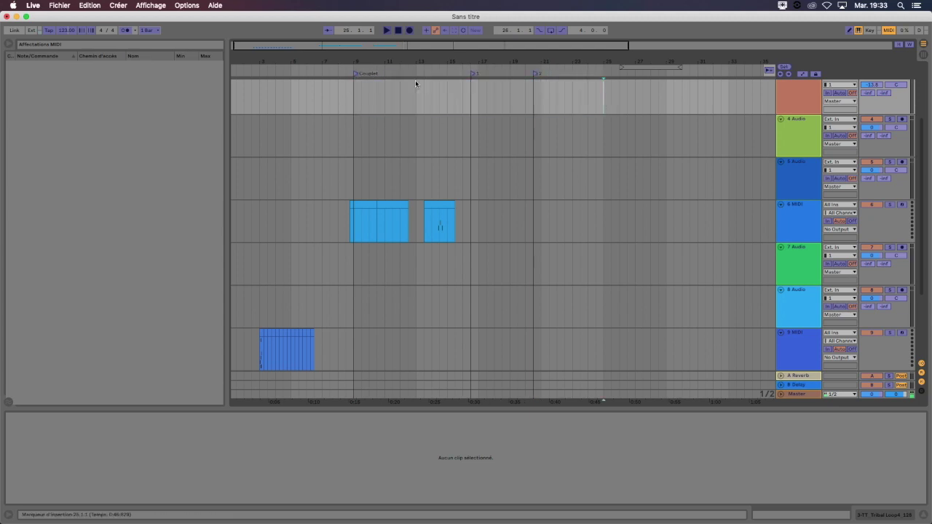
Step: Return to the Session View and turn off MIDI mapping mode
{"action": "key", "text": "Tab"}
{"action": "key", "text": "Tab"}
{"action": "key", "text": "Tab"}
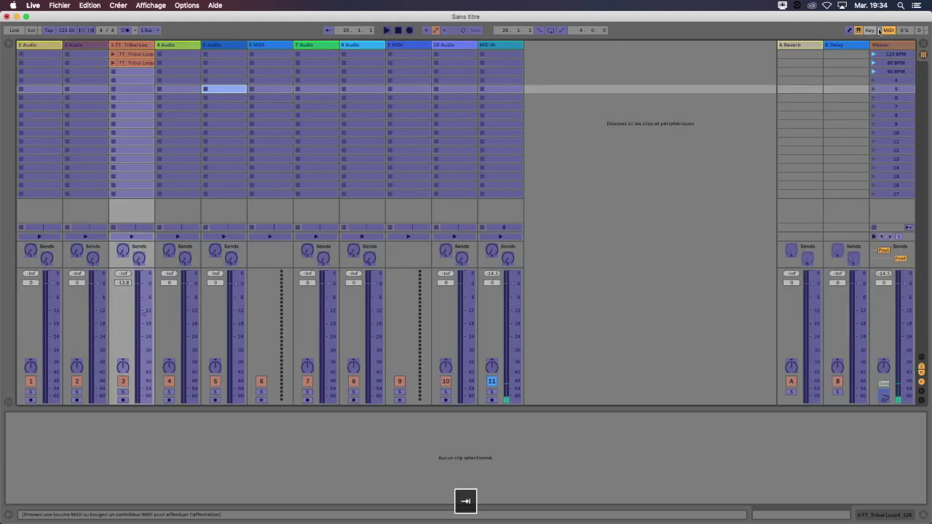
{"action": "left_click", "coordinate": [887, 30]}
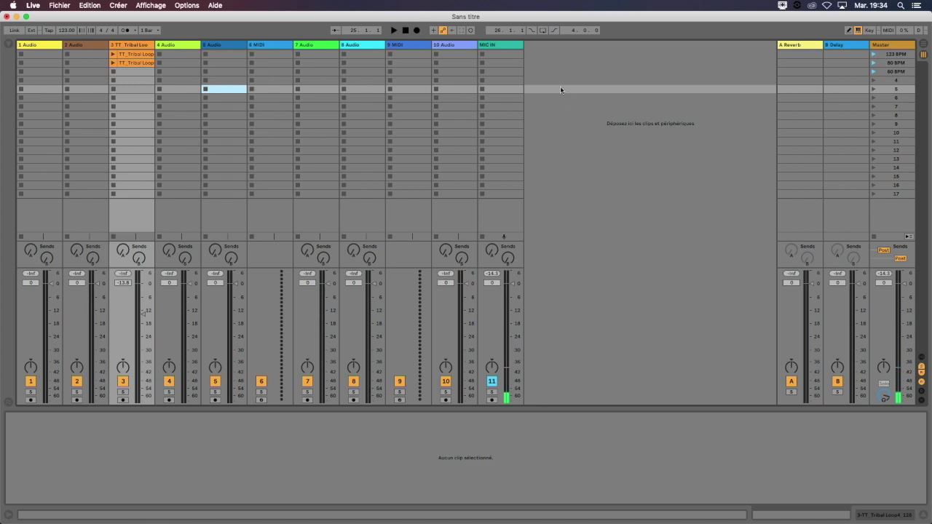
Step: Insert two new return tracks after the B Delay return track
{"action": "left_click", "coordinate": [801, 46]}
{"action": "left_click", "coordinate": [843, 48]}
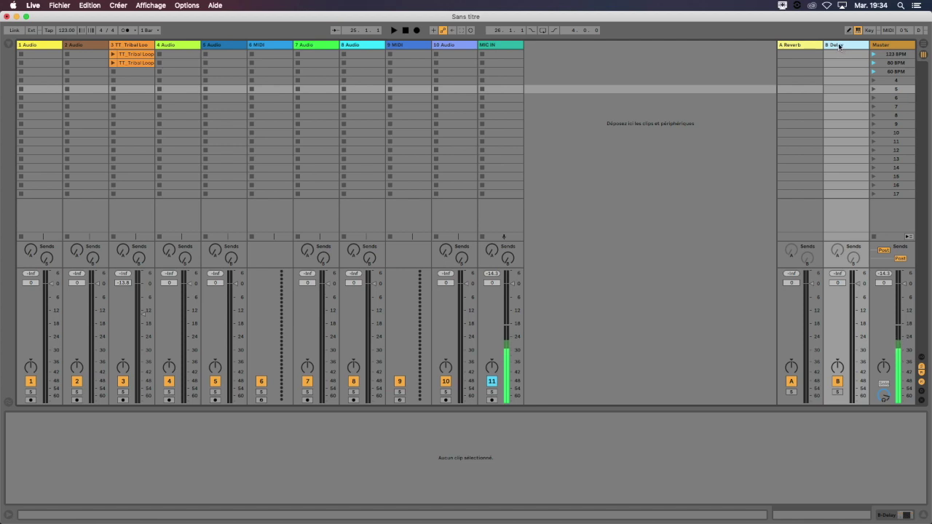
{"action": "right_click", "coordinate": [838, 45]}
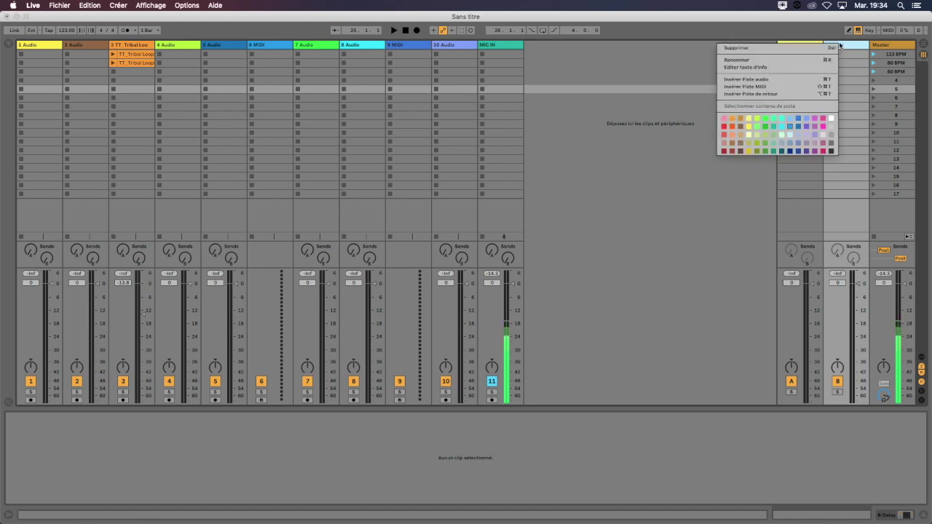
{"action": "left_click", "coordinate": [792, 94]}
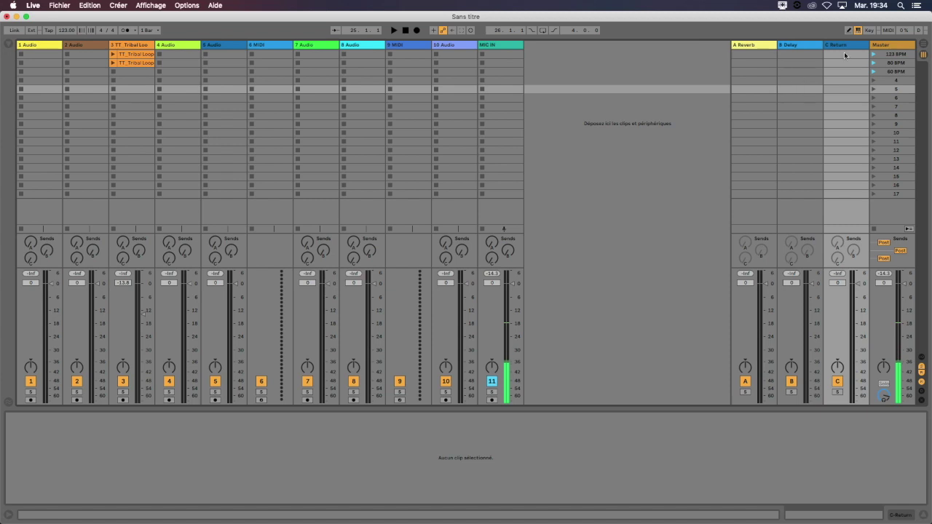
{"action": "right_click", "coordinate": [842, 43]}
{"action": "left_click", "coordinate": [794, 93]}
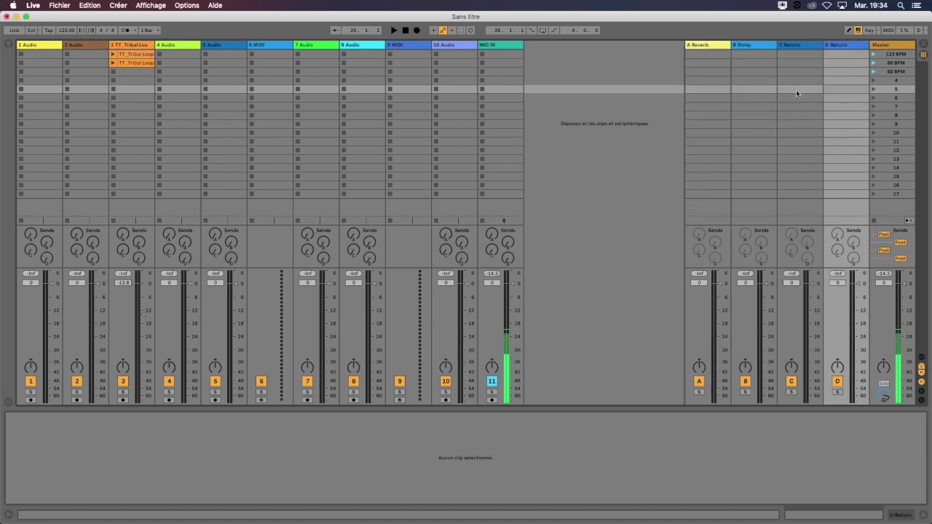
Step: Insert two more return tracks after the D return track, and review the A Reverb and B Delay returns
{"action": "left_click", "coordinate": [839, 48]}
{"action": "left_click", "coordinate": [714, 48]}
{"action": "left_click", "coordinate": [759, 46]}
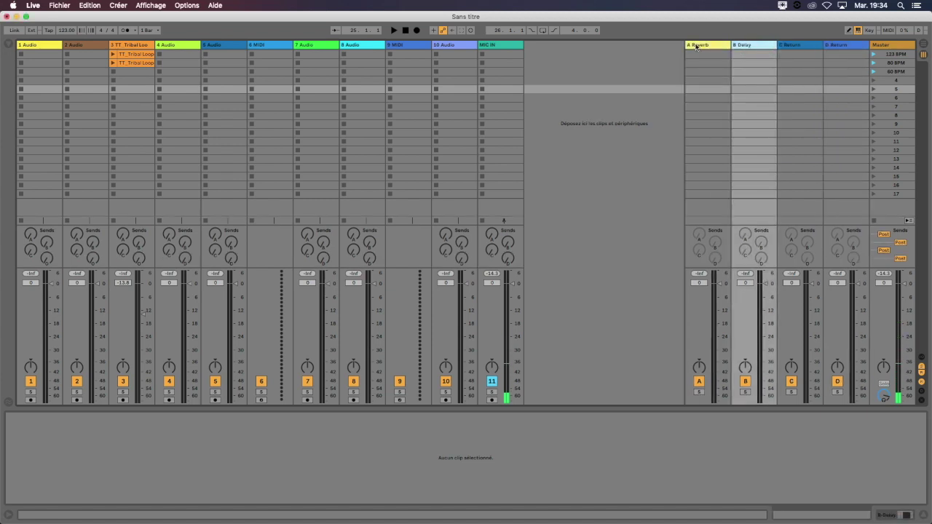
{"action": "left_click", "coordinate": [700, 46]}
{"action": "left_click", "coordinate": [743, 47]}
{"action": "left_click", "coordinate": [794, 45]}
{"action": "right_click", "coordinate": [841, 44]}
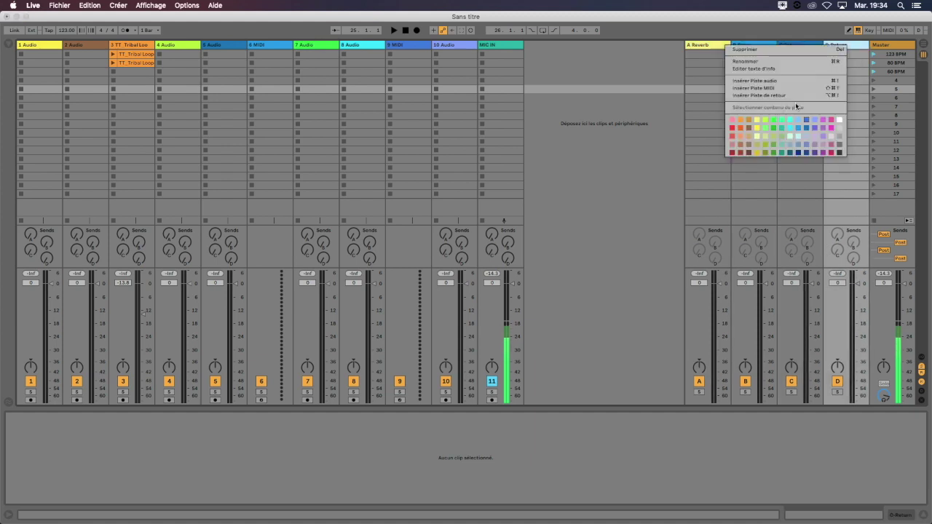
{"action": "left_click", "coordinate": [795, 96]}
{"action": "right_click", "coordinate": [838, 48]}
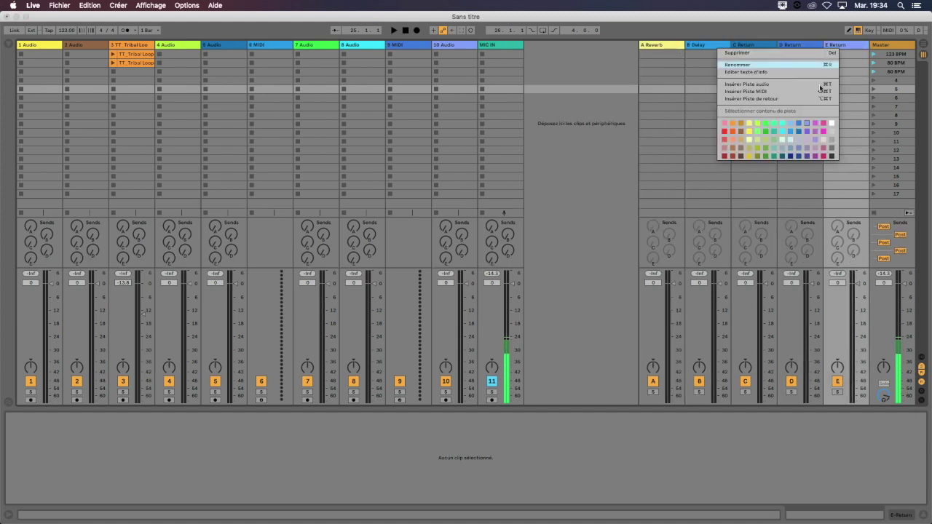
{"action": "left_click", "coordinate": [801, 99]}
{"action": "left_click", "coordinate": [624, 43]}
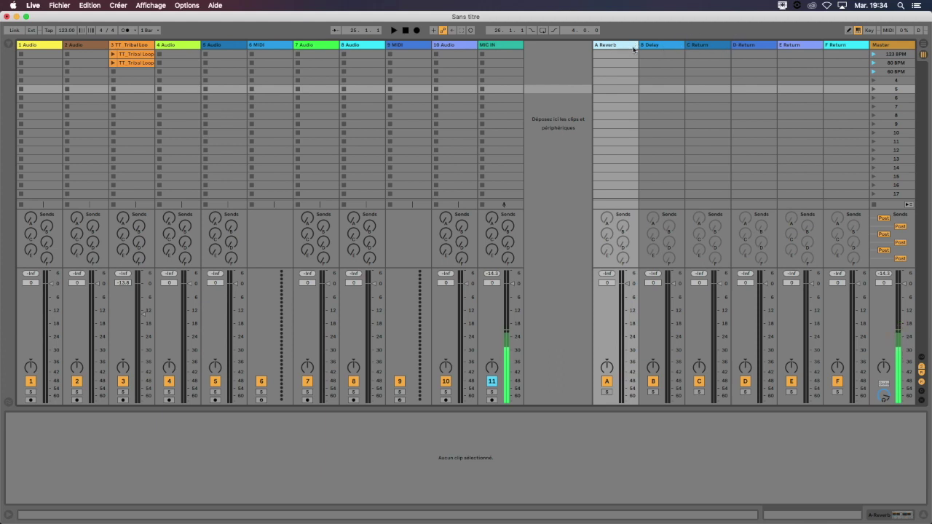
{"action": "left_click", "coordinate": [661, 44]}
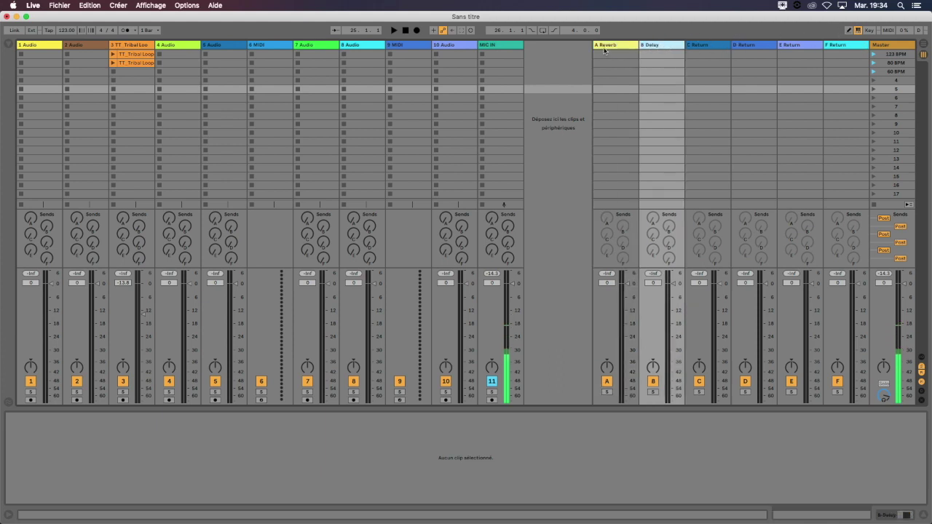
{"action": "left_click", "coordinate": [606, 47]}
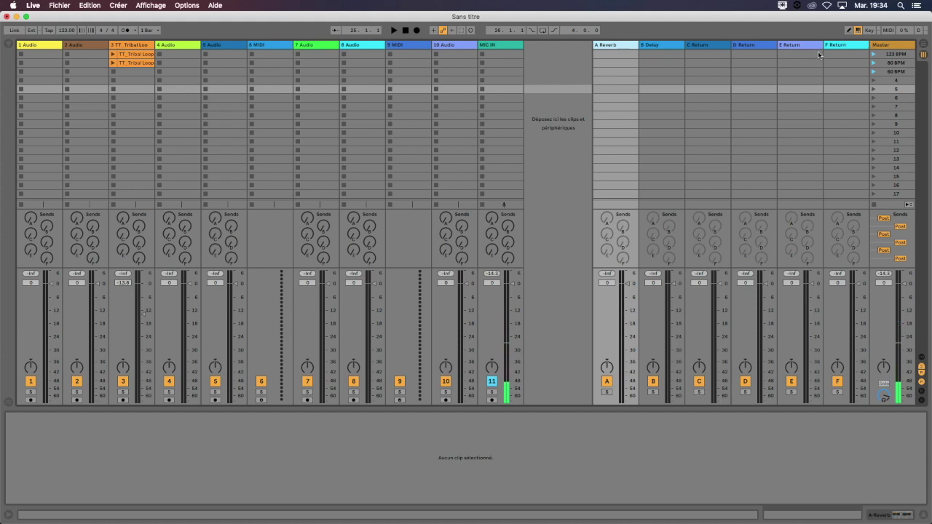
Step: Load an empty Drum Rack from the browser's drum category onto the 9 MIDI track
{"action": "left_click", "coordinate": [409, 43]}
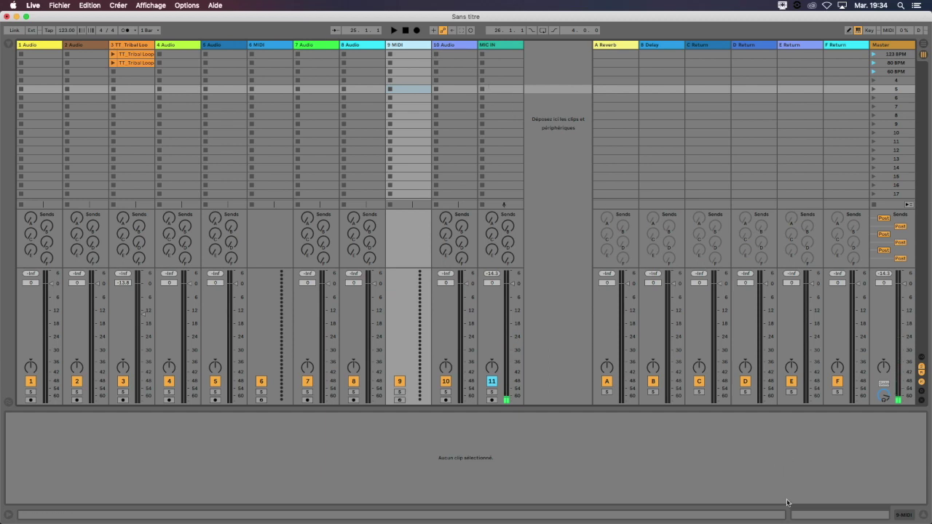
{"action": "left_click", "coordinate": [9, 44]}
{"action": "left_click", "coordinate": [27, 157]}
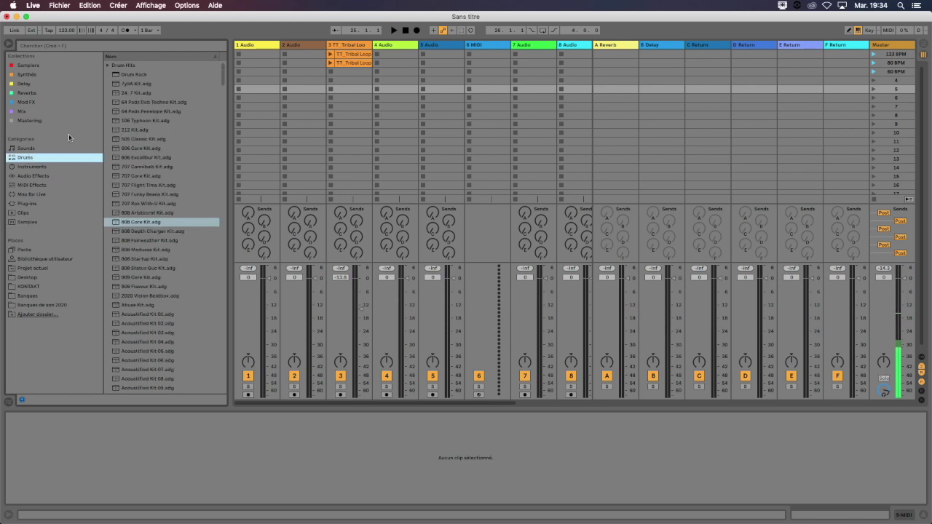
{"action": "double_click", "coordinate": [135, 75]}
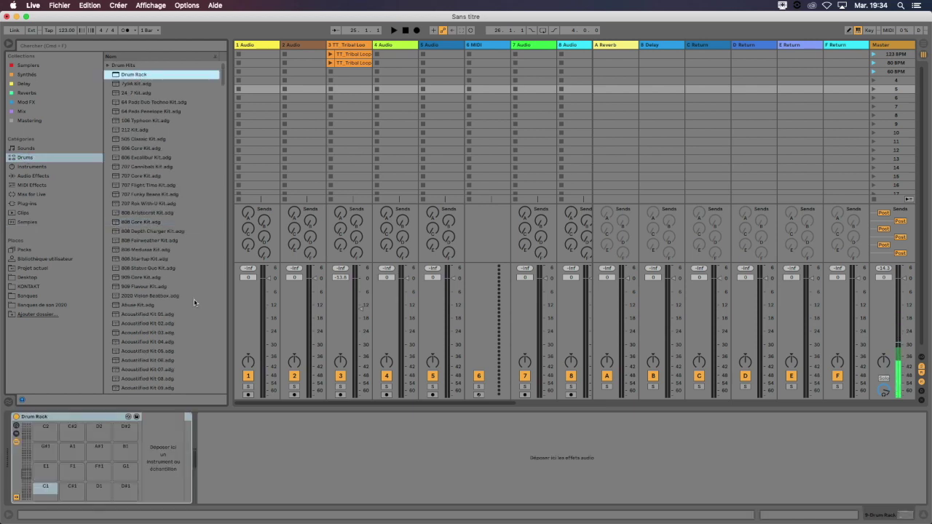
Step: Preview the 707 Core Kit, load the 707 Rok With-U Kit, and replace it with an empty Drum Rack
{"action": "left_click", "coordinate": [144, 176]}
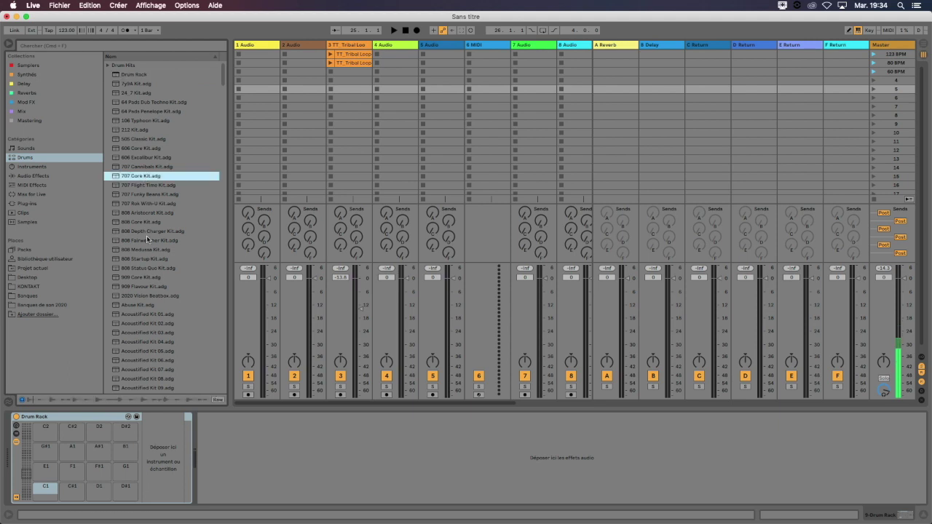
{"action": "left_click", "coordinate": [139, 204]}
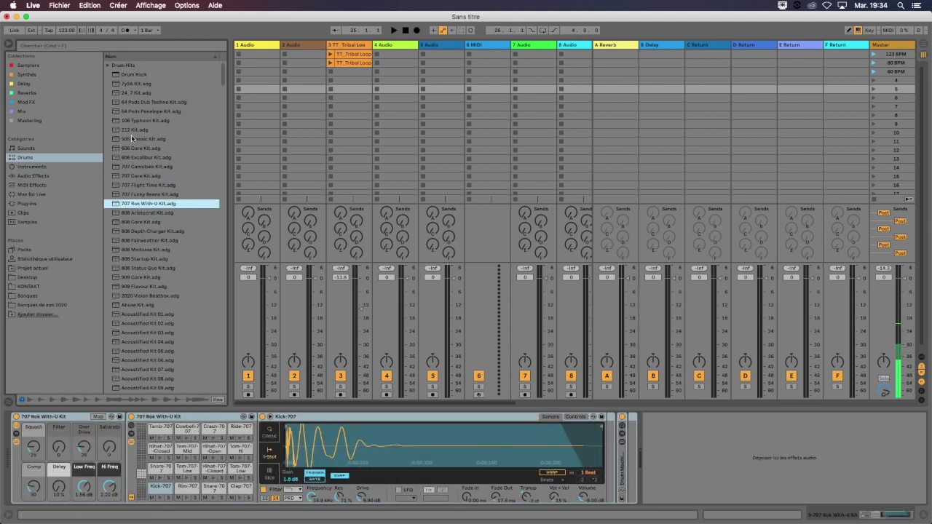
{"action": "double_click", "coordinate": [134, 78]}
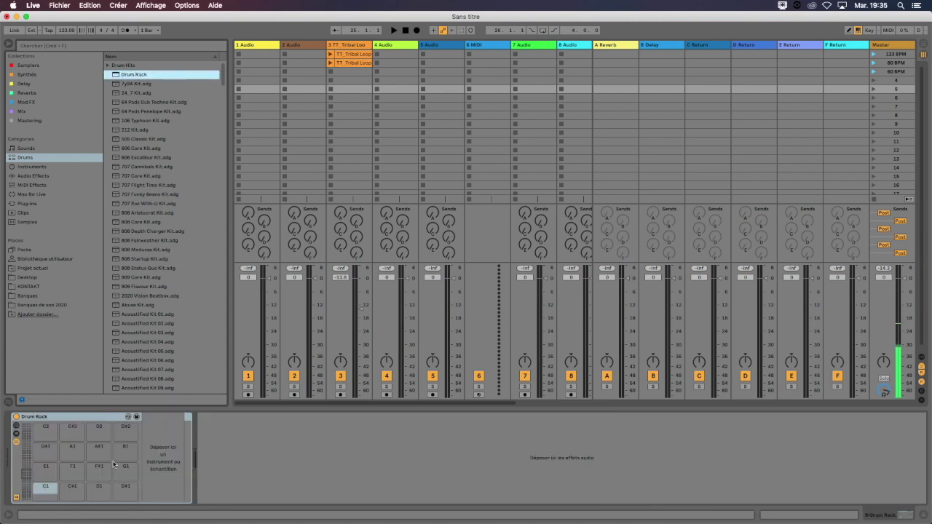
Step: Place the Zidua-Perc-13.aif sample on the Drum Rack's C1 pad and show its settings
{"action": "left_click", "coordinate": [28, 221]}
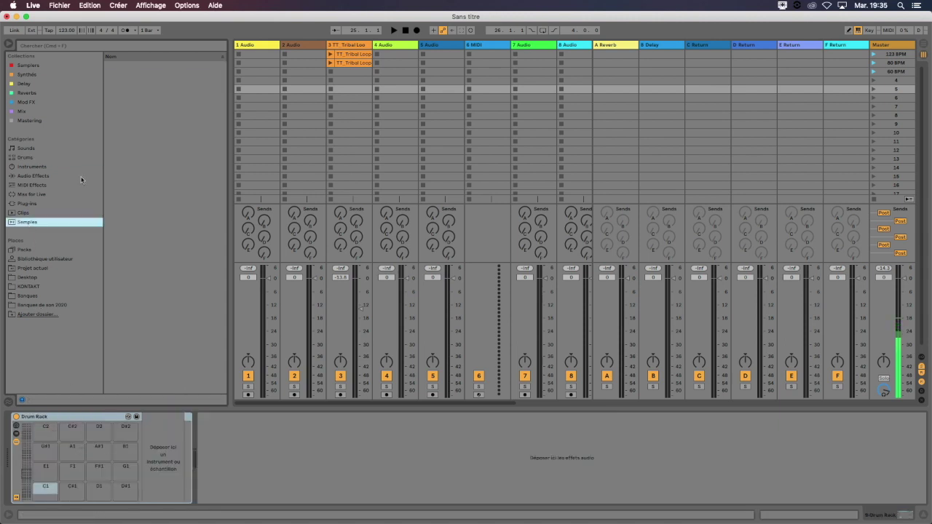
{"action": "left_click_drag", "start_coordinate": [154, 204], "coordinate": [43, 487]}
{"action": "left_click", "coordinate": [44, 489]}
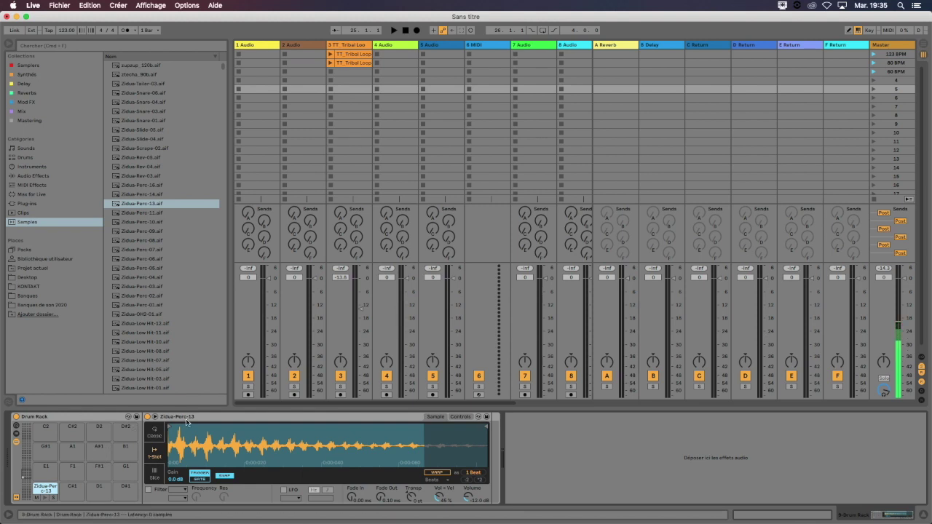
Step: Load the Operator instrument from the browser's instruments category onto the Drum Rack's C#1 pad
{"action": "left_click", "coordinate": [33, 168]}
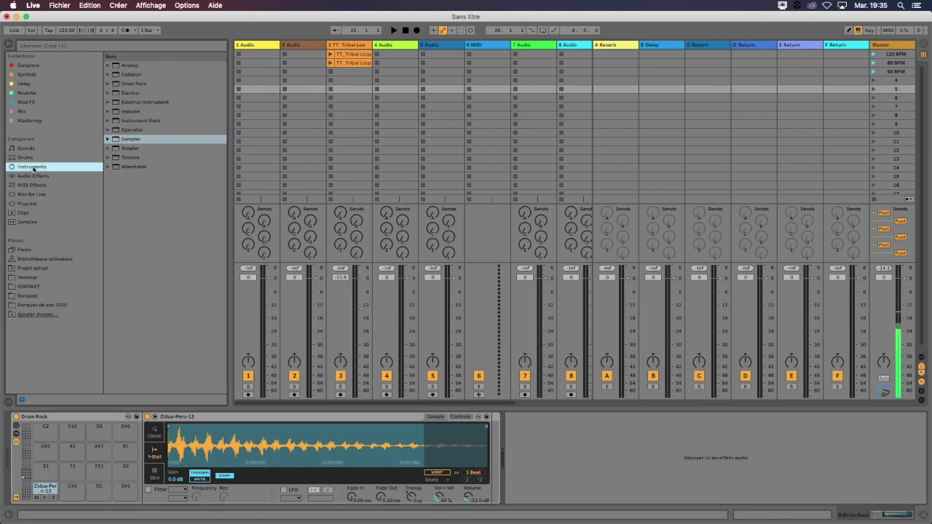
{"action": "left_click", "coordinate": [127, 131]}
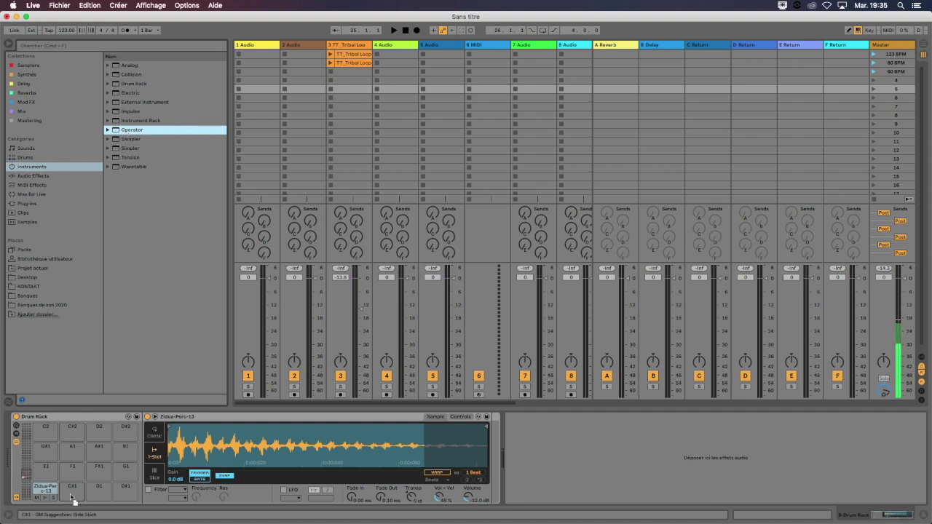
{"action": "left_click_drag", "start_coordinate": [70, 496], "coordinate": [71, 491]}
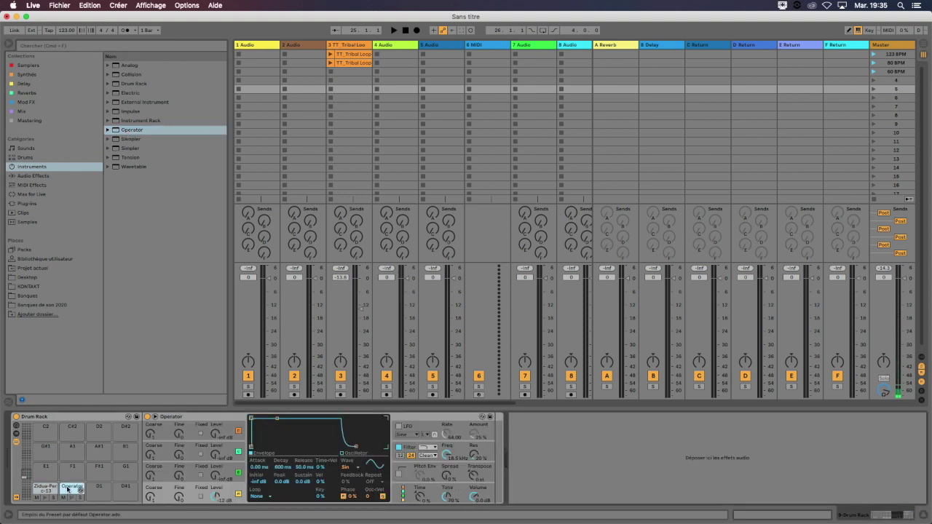
Step: Expand Operator's Percussive presets and lower the 9 Drum Rack track's volume to about -22 dB
{"action": "left_click", "coordinate": [108, 130]}
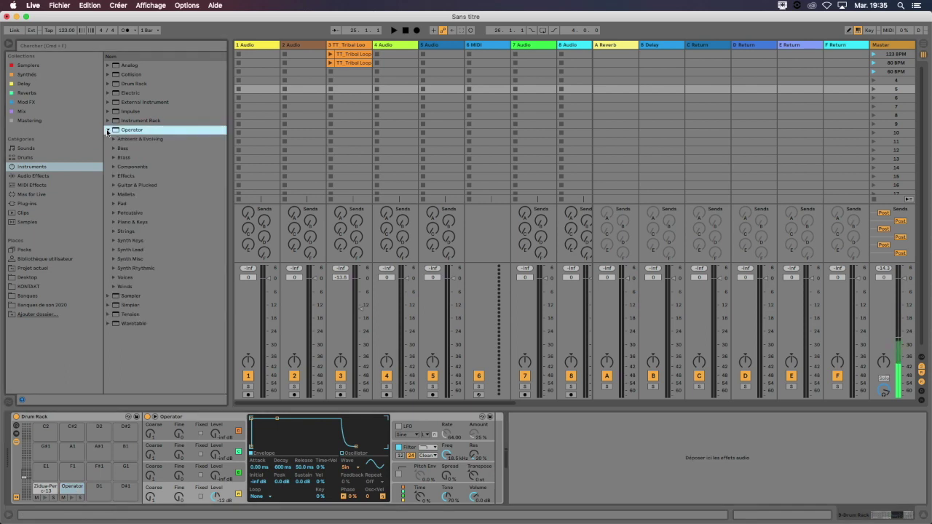
{"action": "left_click", "coordinate": [118, 214]}
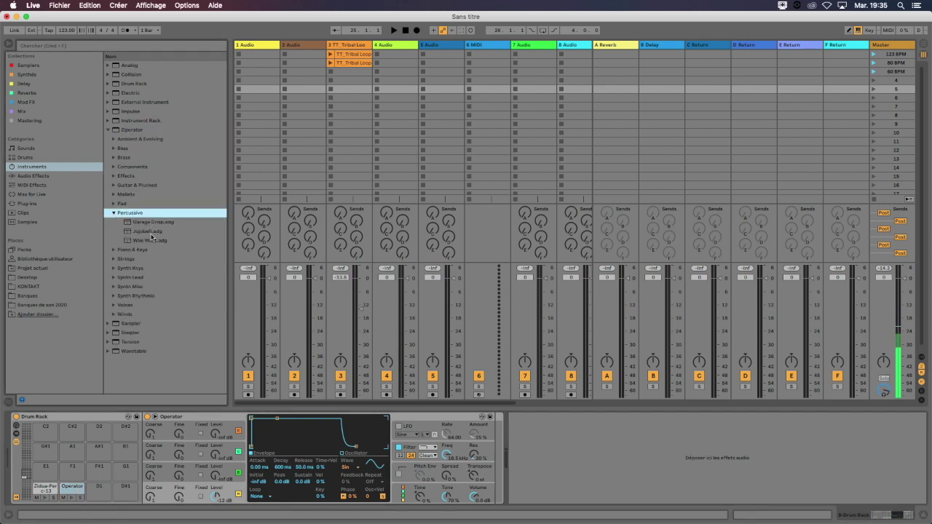
{"action": "left_click_drag", "start_coordinate": [398, 402], "coordinate": [490, 403]}
{"action": "left_click", "coordinate": [453, 323]}
{"action": "left_click_drag", "start_coordinate": [454, 322], "coordinate": [454, 329]}
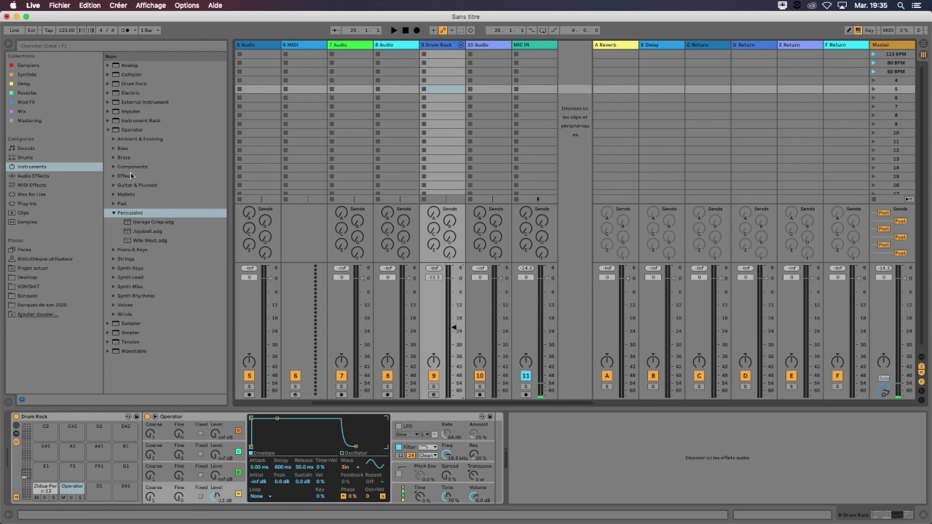
Step: Replace the C#1 pad's Operator with the Bass Bell.adv preset from Synth Rhythmic and audition the pad
{"action": "left_click", "coordinate": [113, 296]}
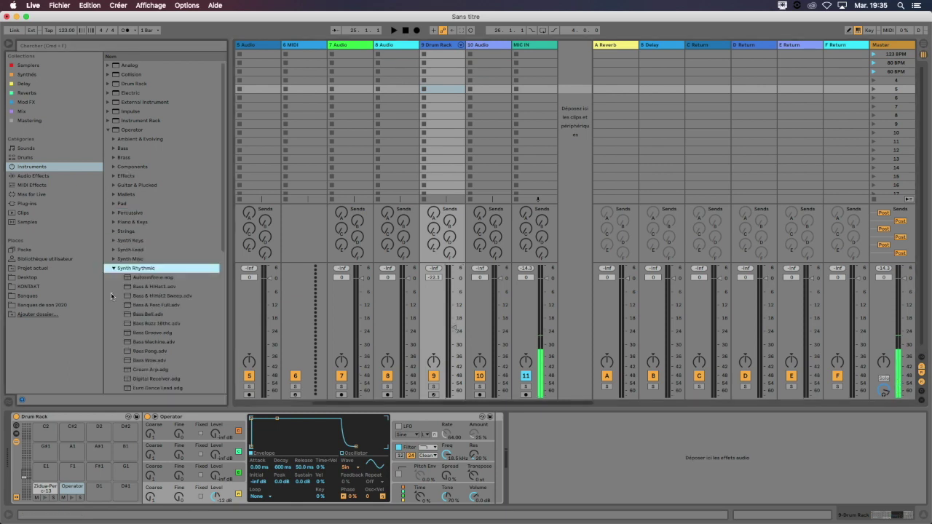
{"action": "left_click", "coordinate": [147, 314]}
{"action": "left_click_drag", "start_coordinate": [133, 409], "coordinate": [71, 491]}
{"action": "left_click", "coordinate": [72, 499]}
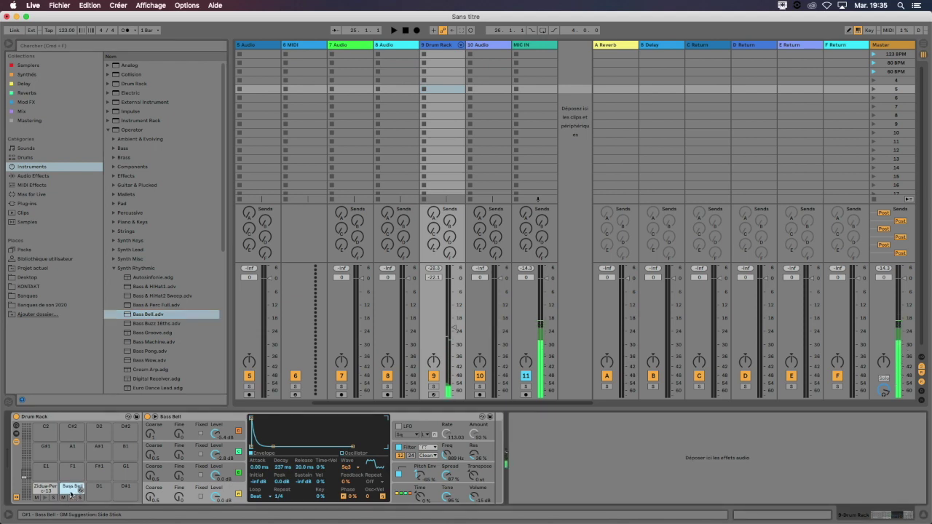
{"action": "left_click", "coordinate": [72, 499]}
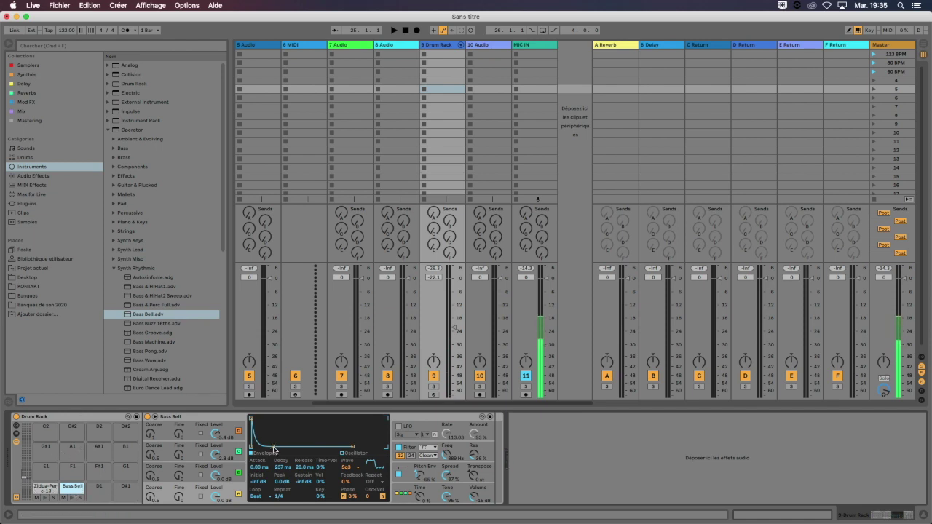
Step: Shorten the Bass Bell envelope decay to about 28.5 ms and switch between the C1 and C#1 pads' devices
{"action": "left_click_drag", "start_coordinate": [273, 447], "coordinate": [267, 447]}
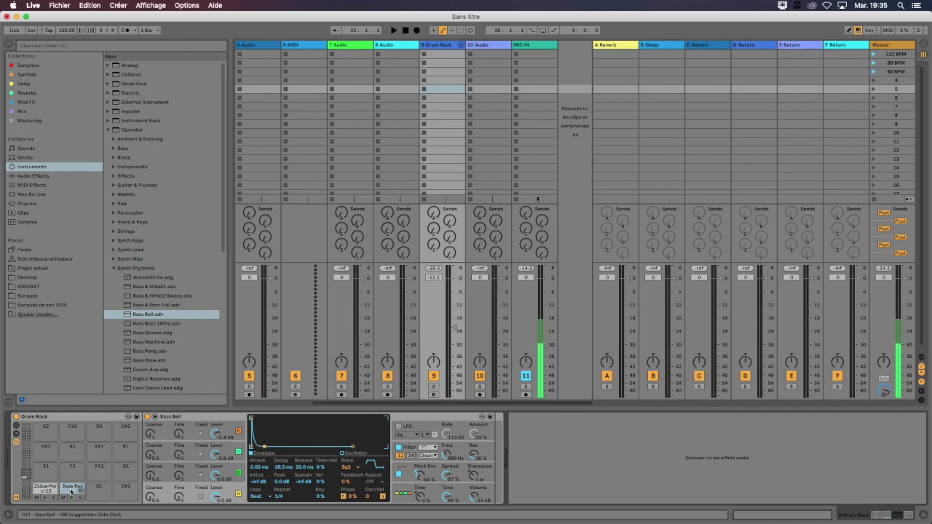
{"action": "left_click", "coordinate": [45, 488]}
{"action": "left_click", "coordinate": [76, 489]}
{"action": "left_click", "coordinate": [46, 489]}
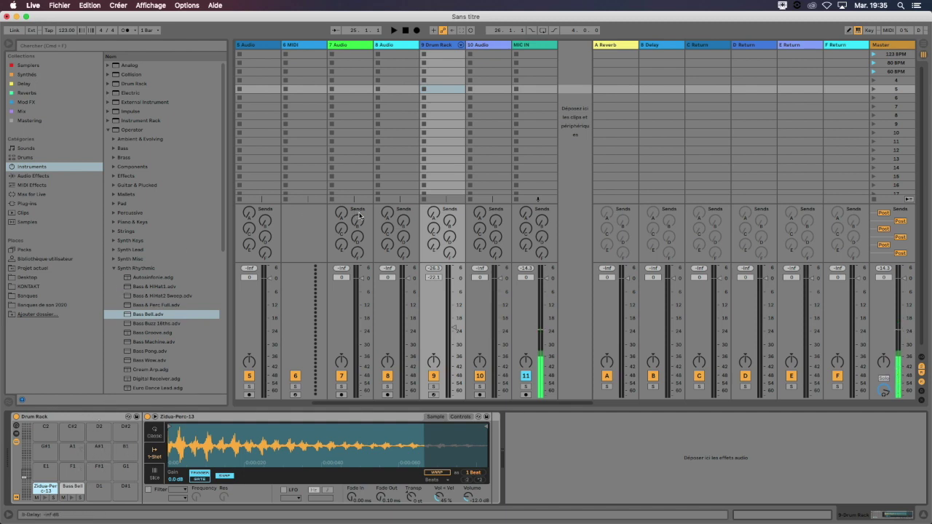
Step: Select the 8 Audio track and the 60 BPM scene, and return the stopped transport to 1.1.1
{"action": "left_click", "coordinate": [388, 45]}
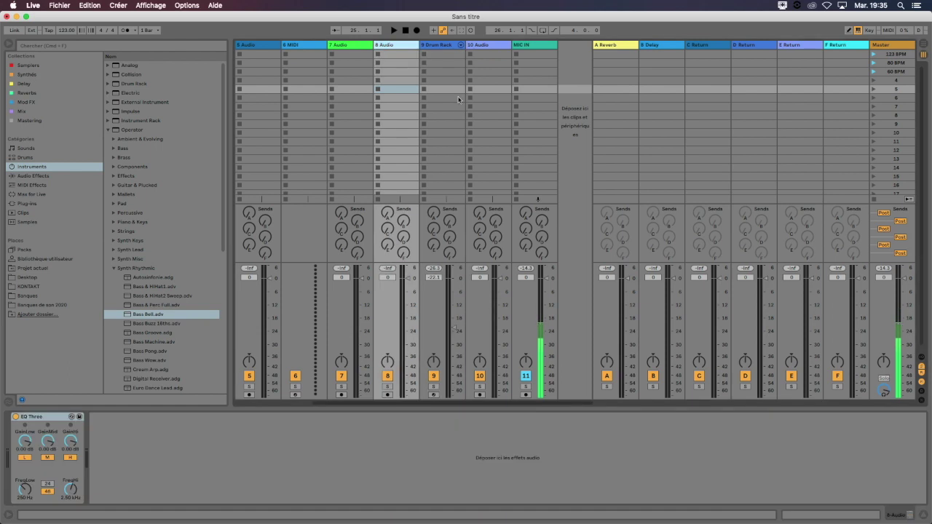
{"action": "left_click", "coordinate": [896, 72]}
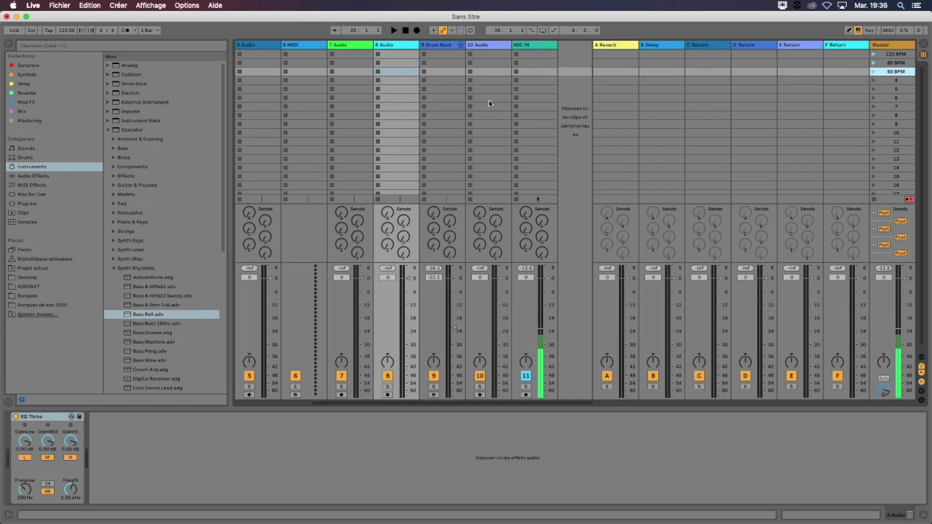
{"action": "left_click", "coordinate": [405, 31]}
Step: Remove the stop button from the scene 5 clip slot of the 7 Audio track
{"action": "left_click", "coordinate": [494, 108]}
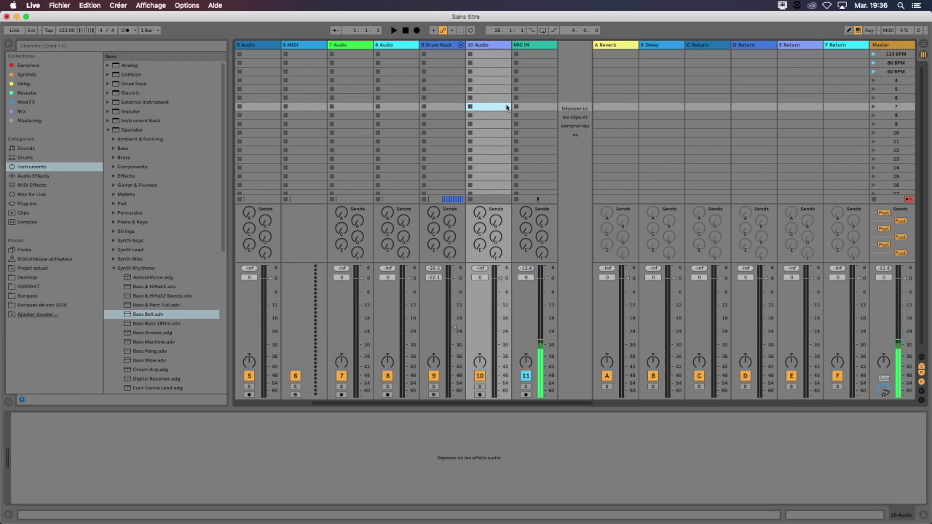
{"action": "left_click", "coordinate": [336, 91]}
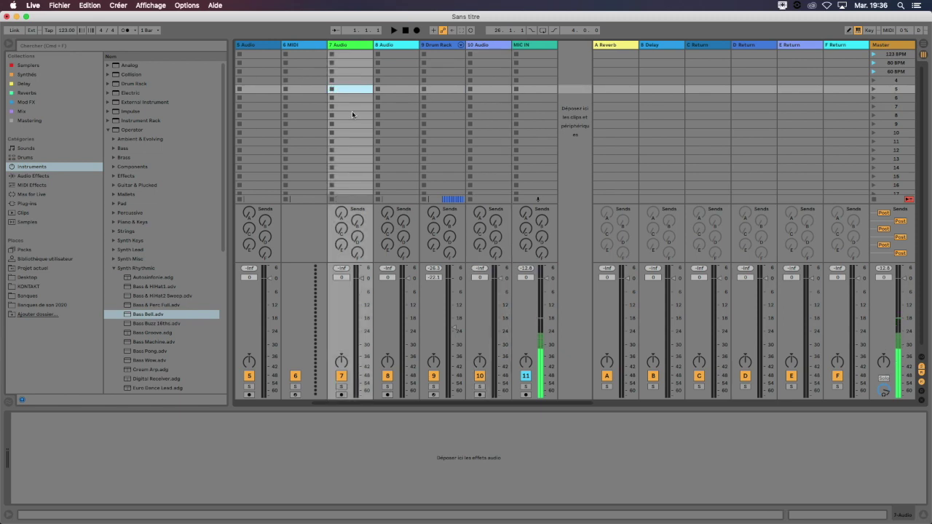
{"action": "right_click", "coordinate": [337, 90]}
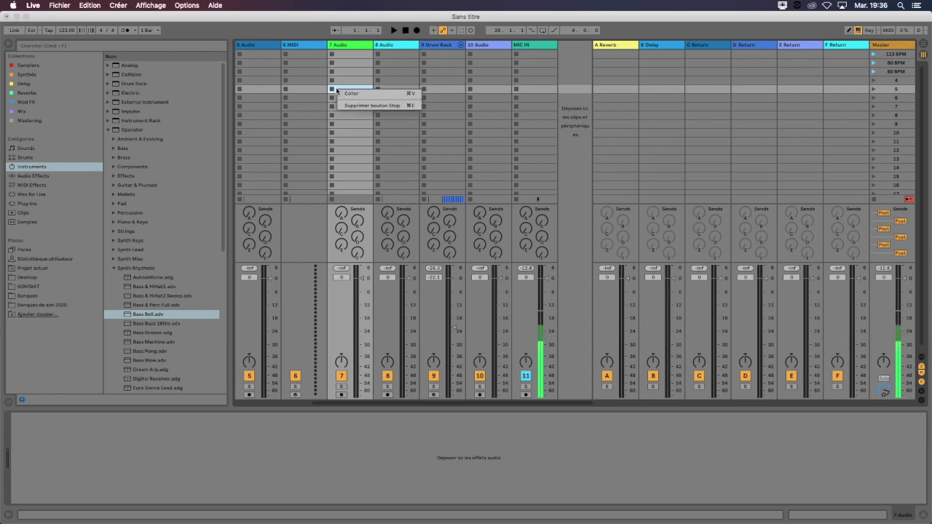
{"action": "left_click", "coordinate": [376, 108]}
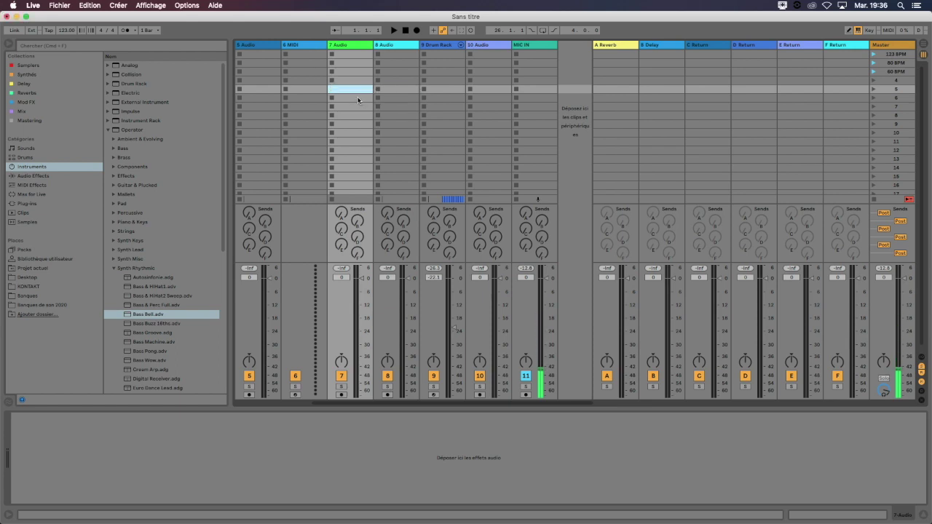
Step: Remove the stop buttons from the scene 6 to 15 slots of the 7 Audio through MIC IN tracks
{"action": "left_click_drag", "start_coordinate": [357, 100], "coordinate": [526, 176]}
{"action": "right_click", "coordinate": [451, 136]}
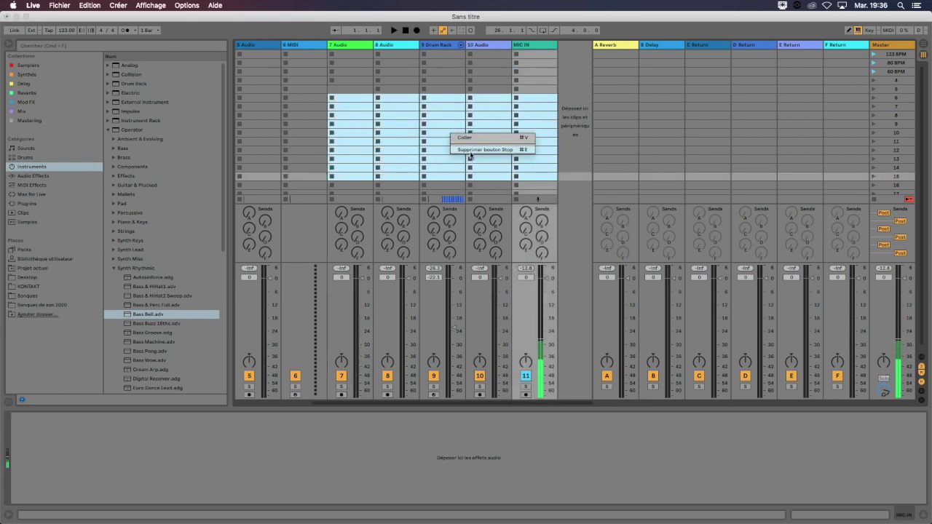
{"action": "left_click", "coordinate": [471, 152]}
Step: Examine the slots without stop buttons by selecting single slots and blocks from 7 Audio to MIC IN
{"action": "left_click", "coordinate": [391, 126]}
{"action": "left_click", "coordinate": [404, 116]}
{"action": "left_click", "coordinate": [435, 124]}
{"action": "left_click", "coordinate": [402, 133]}
{"action": "left_click", "coordinate": [409, 140]}
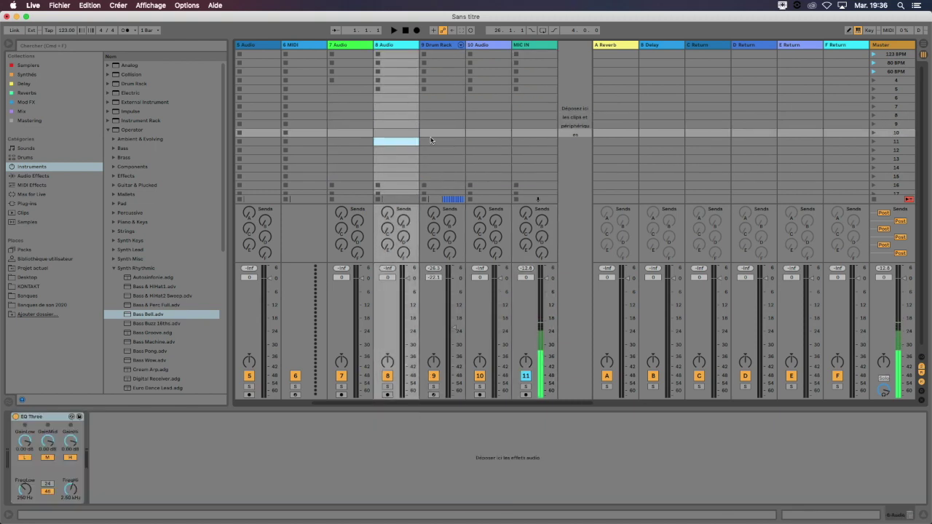
{"action": "left_click", "coordinate": [521, 140]}
{"action": "left_click_drag", "start_coordinate": [358, 106], "coordinate": [444, 111]}
{"action": "left_click", "coordinate": [536, 169]}
{"action": "left_click", "coordinate": [444, 109]}
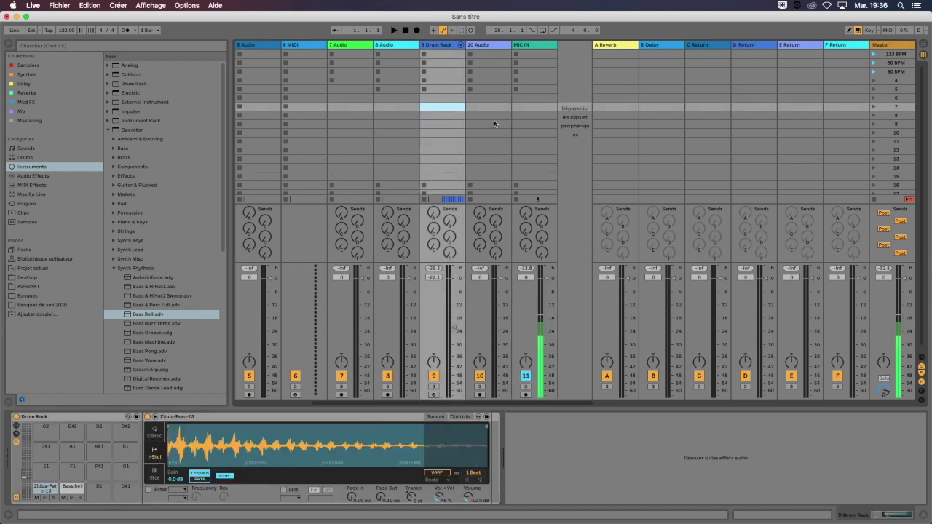
{"action": "left_click_drag", "start_coordinate": [464, 116], "coordinate": [538, 167]}
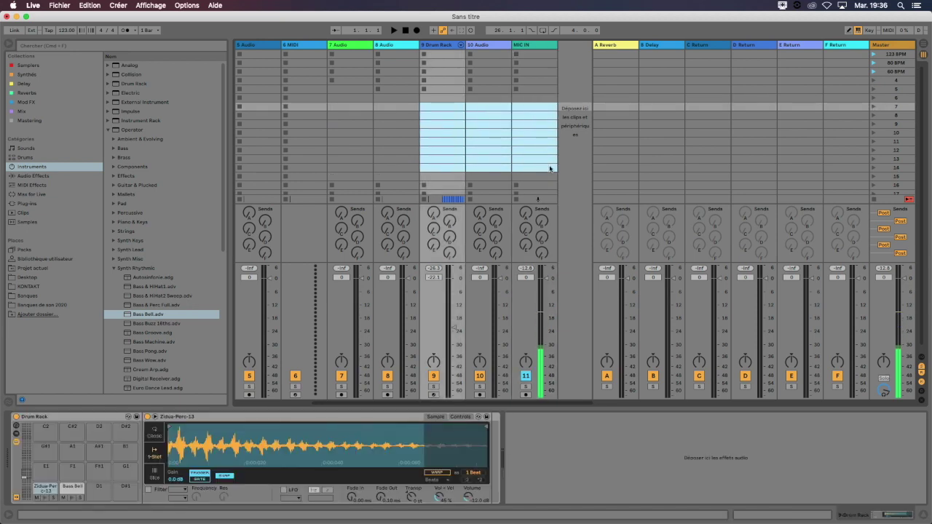
{"action": "left_click", "coordinate": [330, 98]}
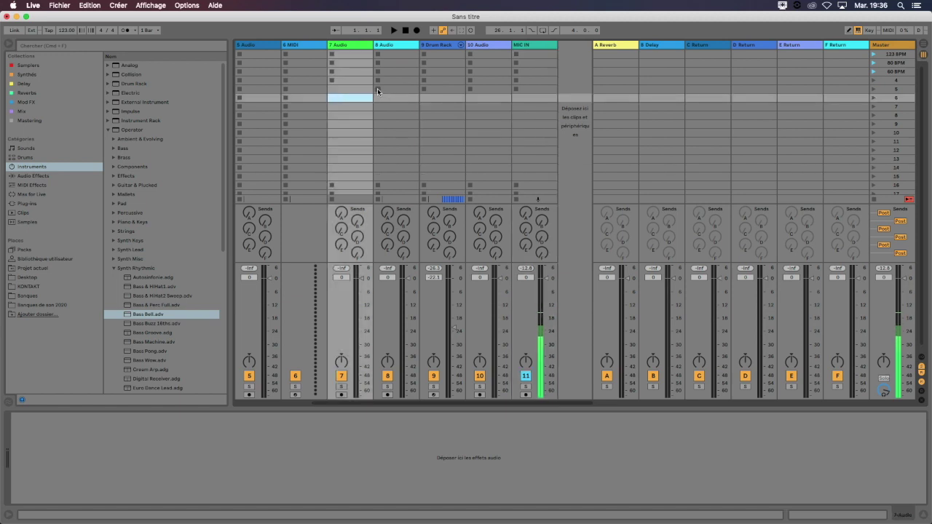
{"action": "left_click_drag", "start_coordinate": [352, 113], "coordinate": [491, 177]}
{"action": "left_click", "coordinate": [354, 117]}
{"action": "key", "text": "Right"}
{"action": "key", "text": "Right"}
{"action": "key", "text": "Right"}
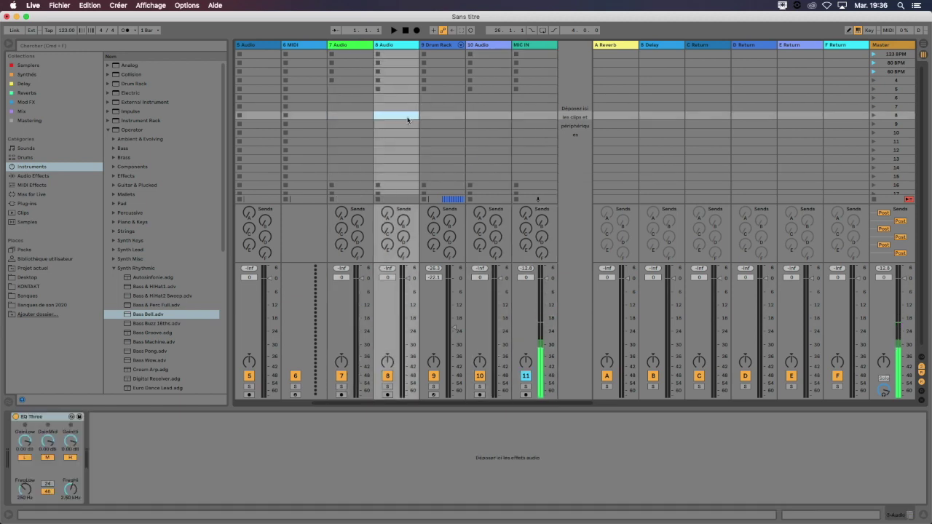
{"action": "left_click", "coordinate": [437, 116]}
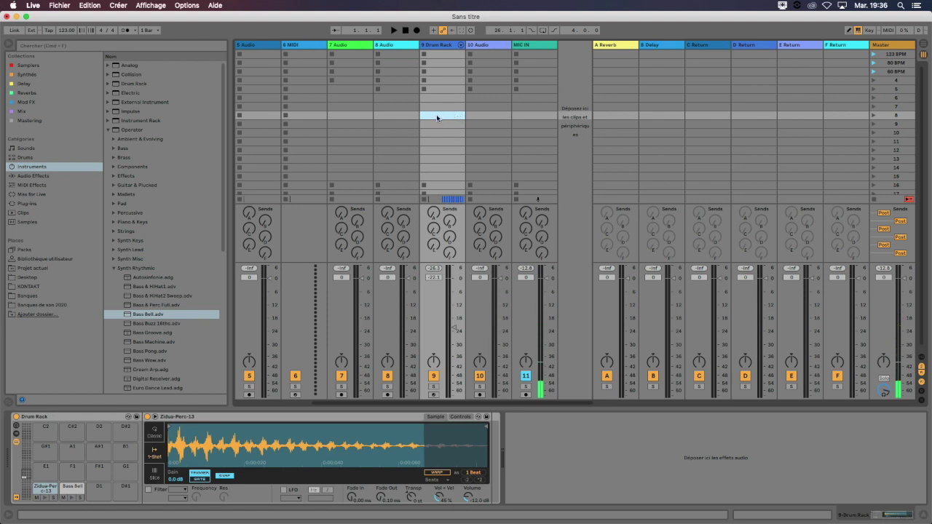
{"action": "scroll", "coordinate": [441, 109], "scroll_direction": "down", "scroll_amount": 1}
{"action": "left_click", "coordinate": [348, 45]}
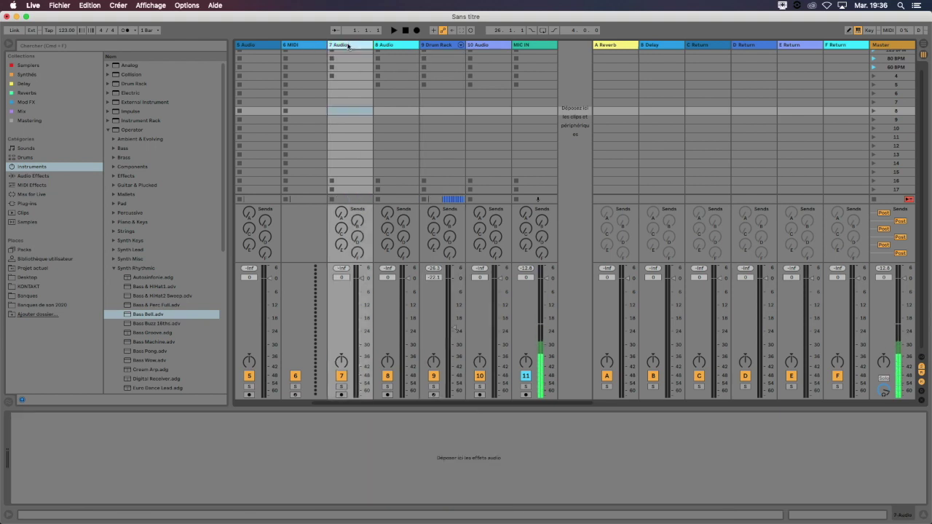
{"action": "left_click", "coordinate": [395, 45]}
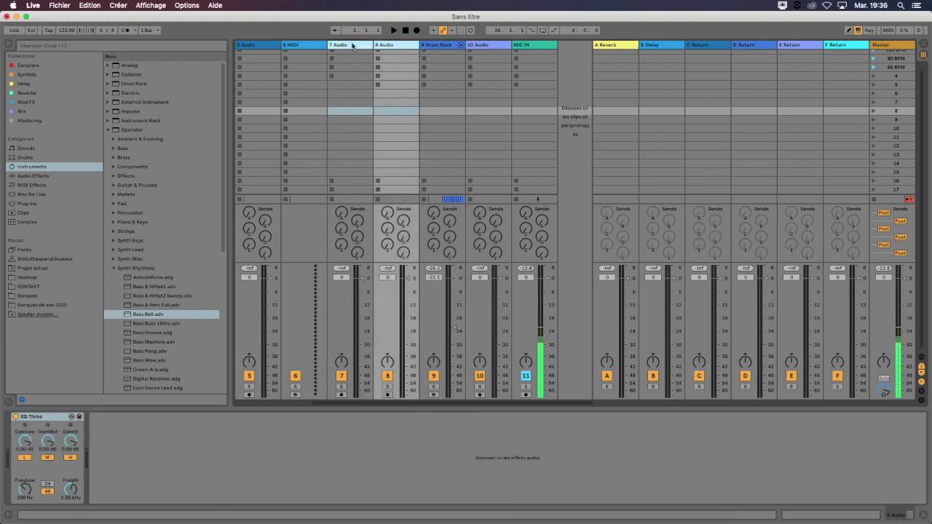
{"action": "right_click", "coordinate": [352, 46]}
{"action": "left_click", "coordinate": [339, 48]}
Step: Group the 6 MIDI and 7 Audio tracks into one group track
{"action": "left_click", "coordinate": [339, 48]}
{"action": "left_click", "coordinate": [298, 46]}
{"action": "right_click", "coordinate": [341, 45]}
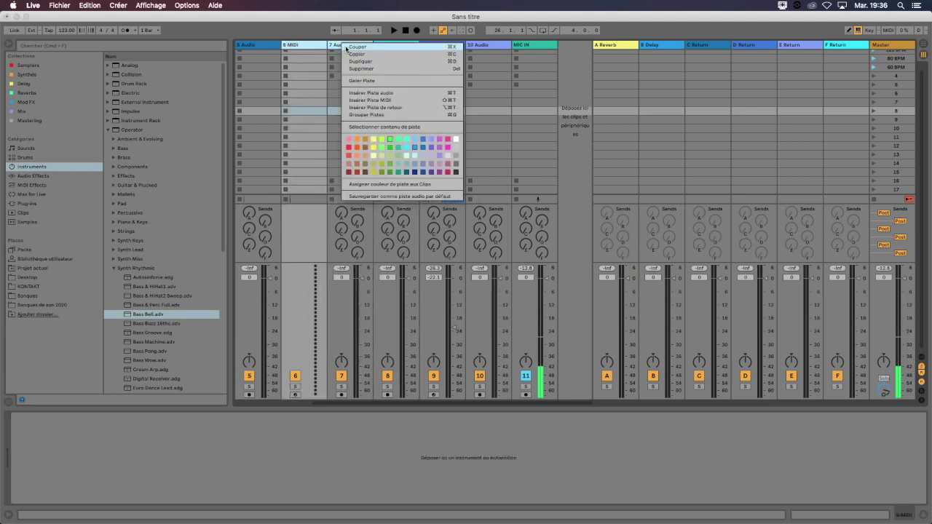
{"action": "left_click", "coordinate": [371, 114]}
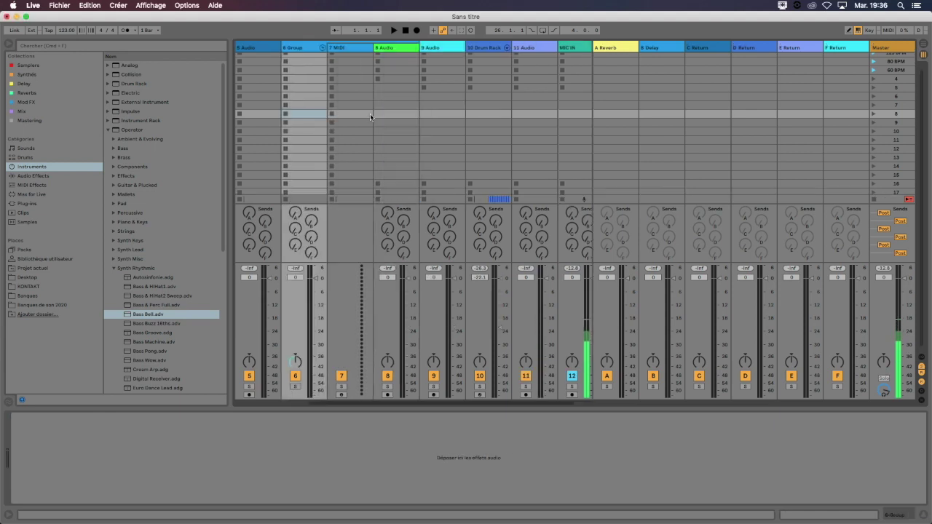
Step: Fold the 6 Group track and set its volume to about 0.3 dB
{"action": "left_click", "coordinate": [323, 48]}
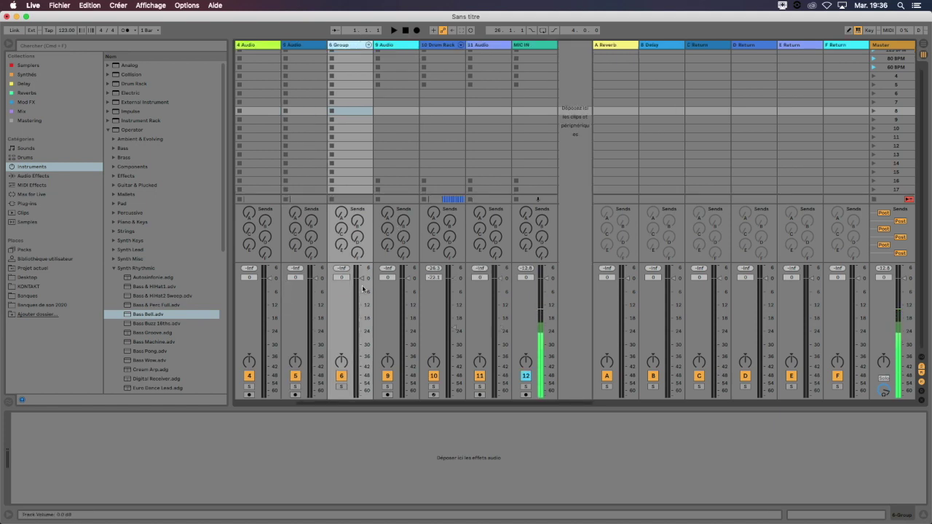
{"action": "mouse_move", "coordinate": [362, 280]}
{"action": "left_mouse_down"}
{"action": "mouse_move", "coordinate": [362, 355]}
{"action": "mouse_move", "coordinate": [362, 278]}
{"action": "left_mouse_up"}
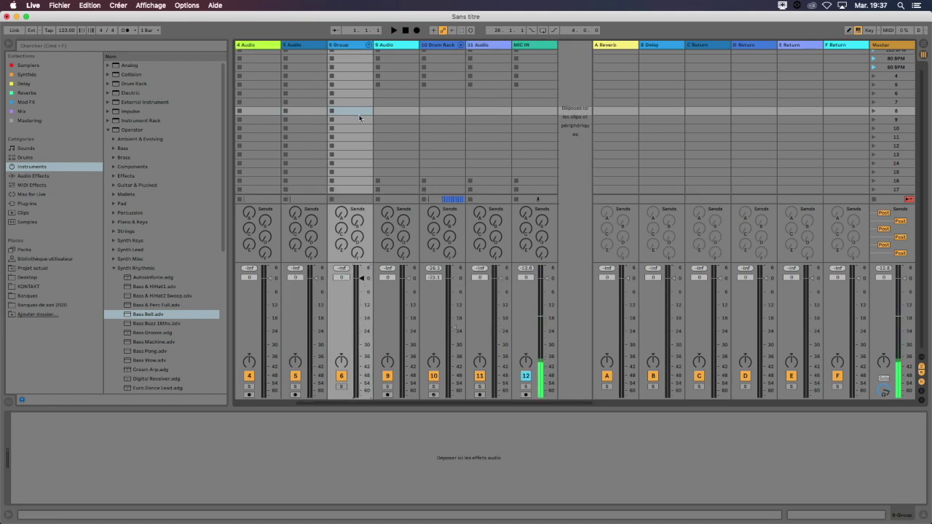
{"action": "left_click", "coordinate": [368, 46]}
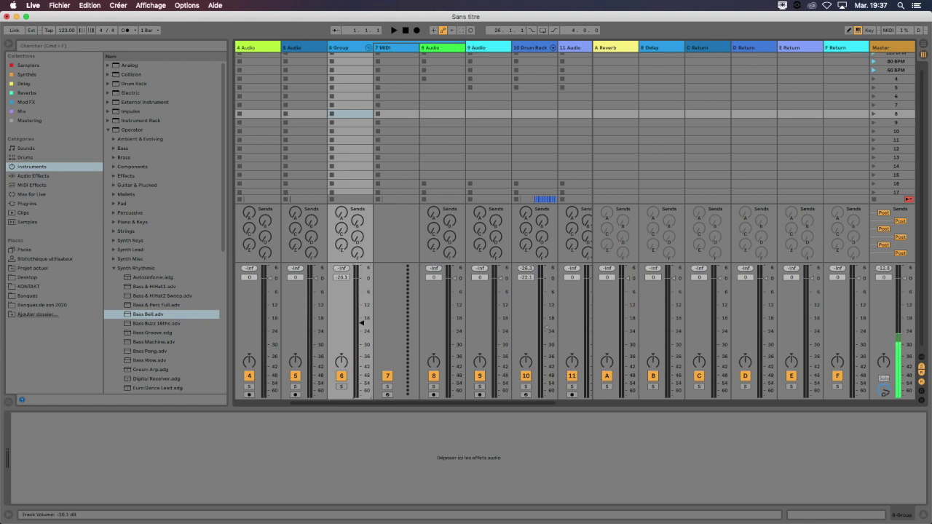
{"action": "left_click_drag", "start_coordinate": [362, 294], "coordinate": [362, 279]}
{"action": "left_click", "coordinate": [369, 47]}
{"action": "left_click", "coordinate": [348, 47]}
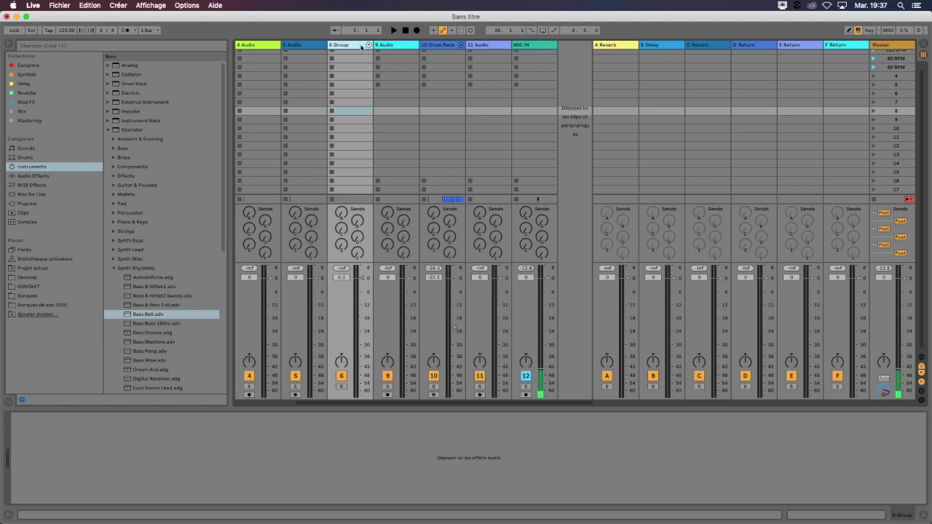
Step: Add the EQ Three and External Audio Effect devices to the 5 Audio track
{"action": "left_click", "coordinate": [302, 47]}
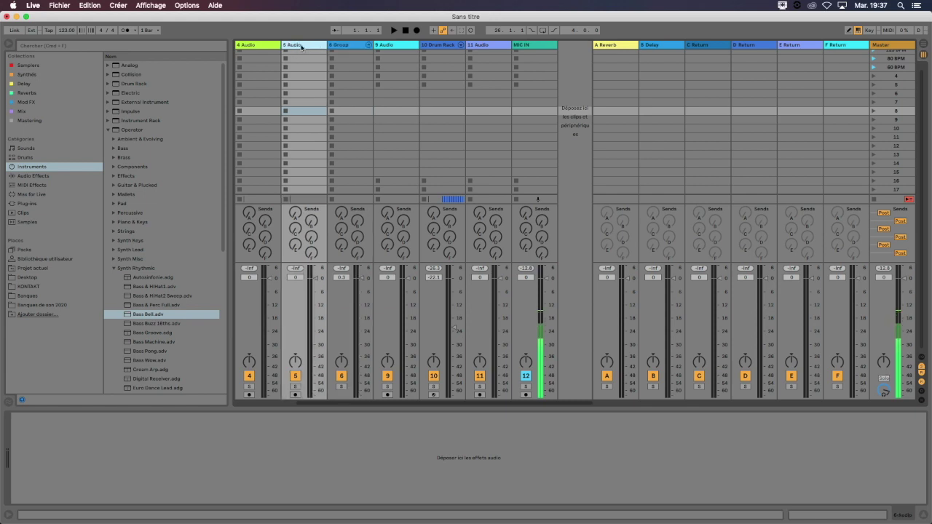
{"action": "left_click", "coordinate": [32, 175]}
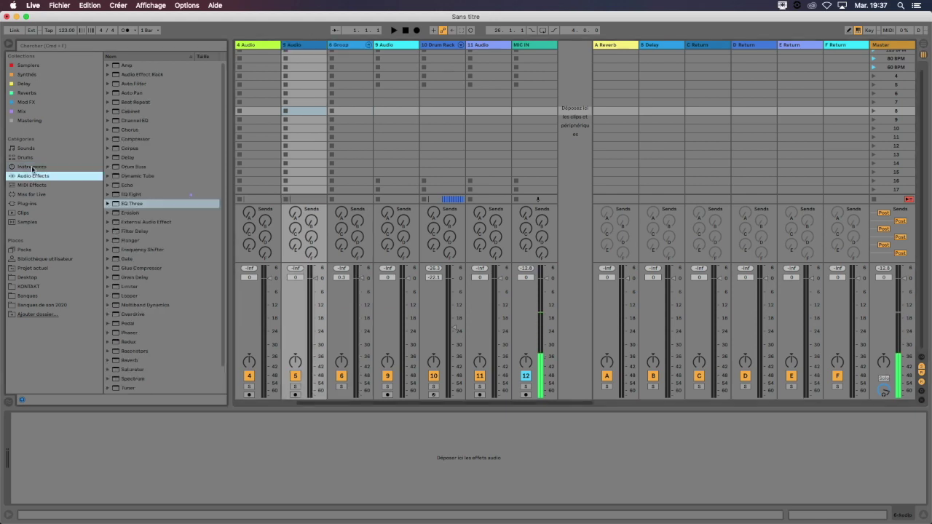
{"action": "left_click", "coordinate": [33, 167]}
{"action": "left_click", "coordinate": [33, 176]}
{"action": "double_click", "coordinate": [128, 204]}
{"action": "double_click", "coordinate": [136, 222]}
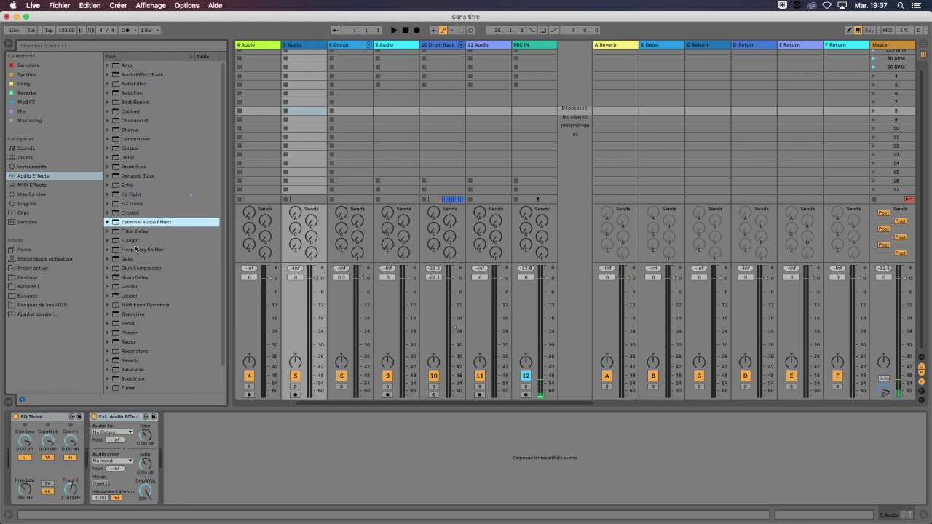
Step: Add the Grain Delay device to the 5 Audio track and delete the External Audio Effect device
{"action": "left_click", "coordinate": [140, 249]}
{"action": "double_click", "coordinate": [142, 277]}
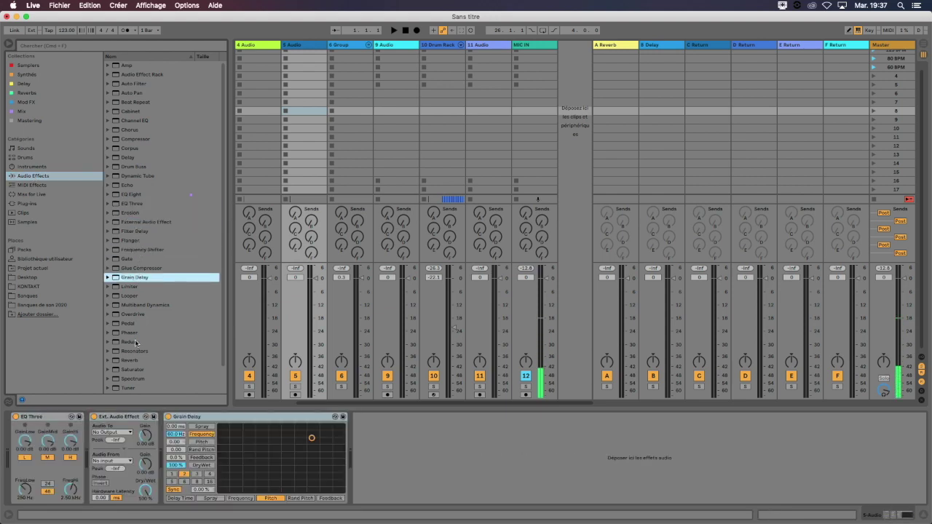
{"action": "left_click", "coordinate": [121, 416]}
{"action": "key", "text": "Delete"}
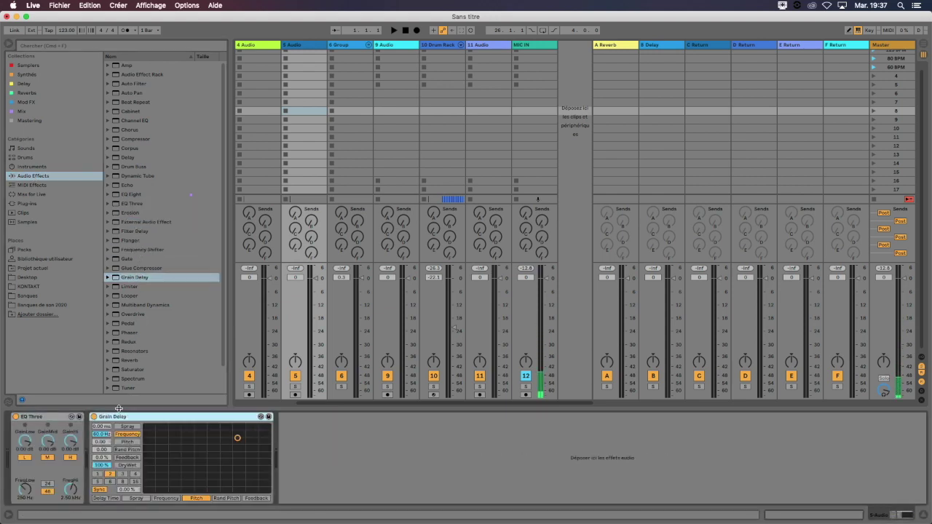
Step: Group the EQ Three and Grain Delay devices on 5 Audio into an Audio Effect Rack
{"action": "left_click", "coordinate": [51, 418]}
{"action": "left_click", "coordinate": [128, 417]}
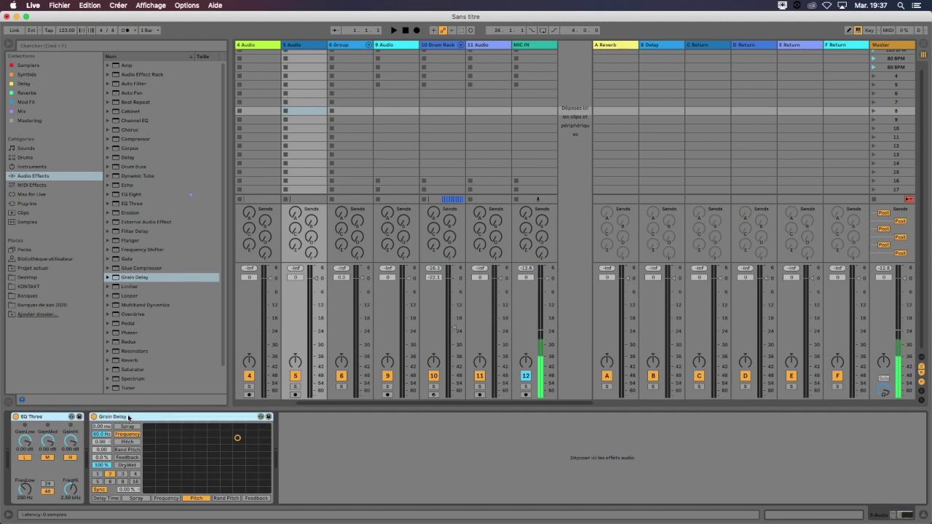
{"action": "right_click", "coordinate": [133, 418]}
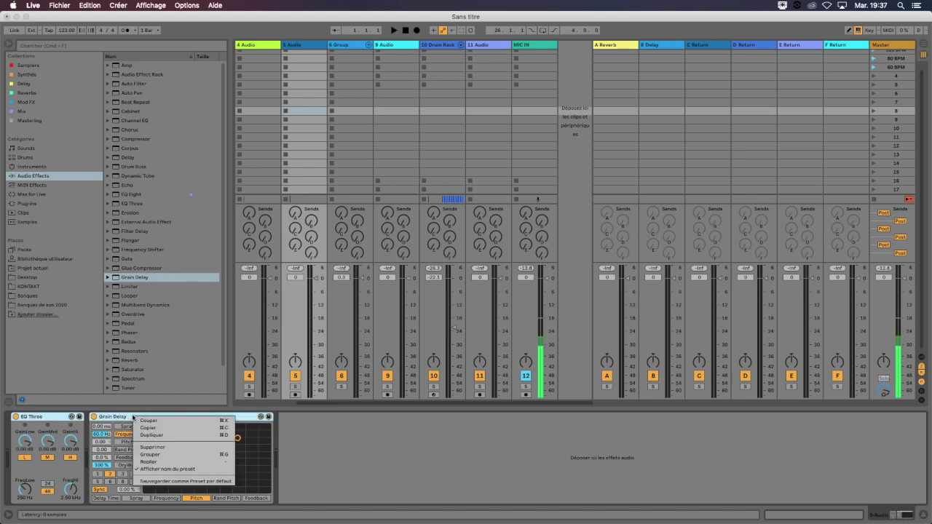
{"action": "left_click", "coordinate": [160, 455]}
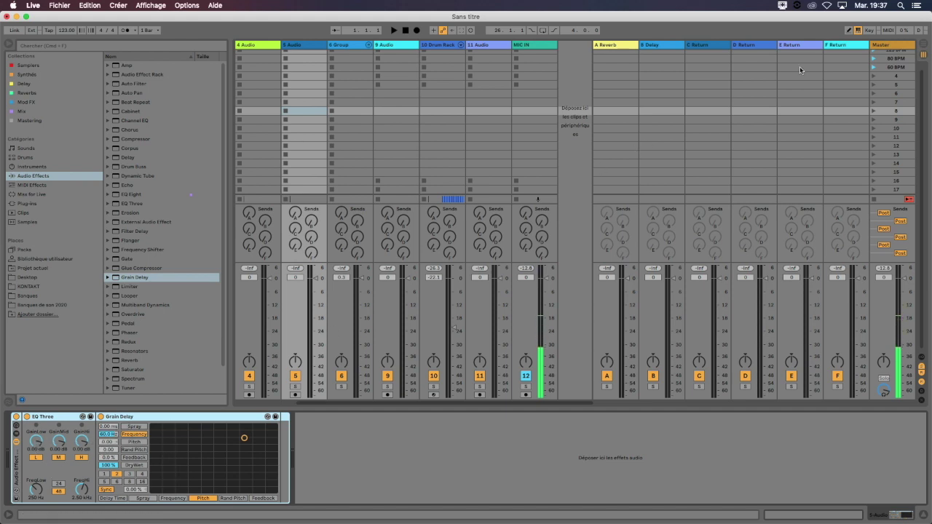
Step: Examine which controls can be assigned in MIDI mapping mode, and leave the mode
{"action": "left_click", "coordinate": [888, 29]}
{"action": "left_click", "coordinate": [888, 30]}
{"action": "left_click", "coordinate": [888, 30]}
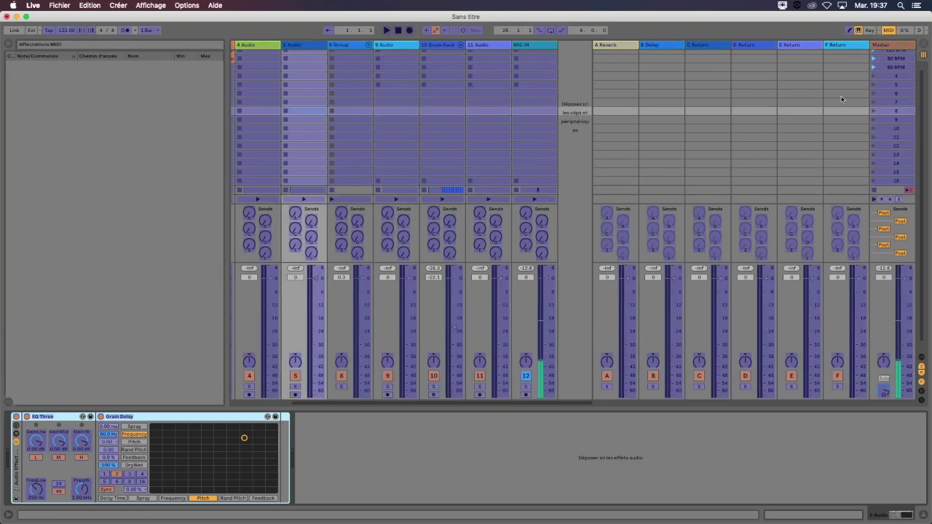
{"action": "left_click", "coordinate": [889, 30]}
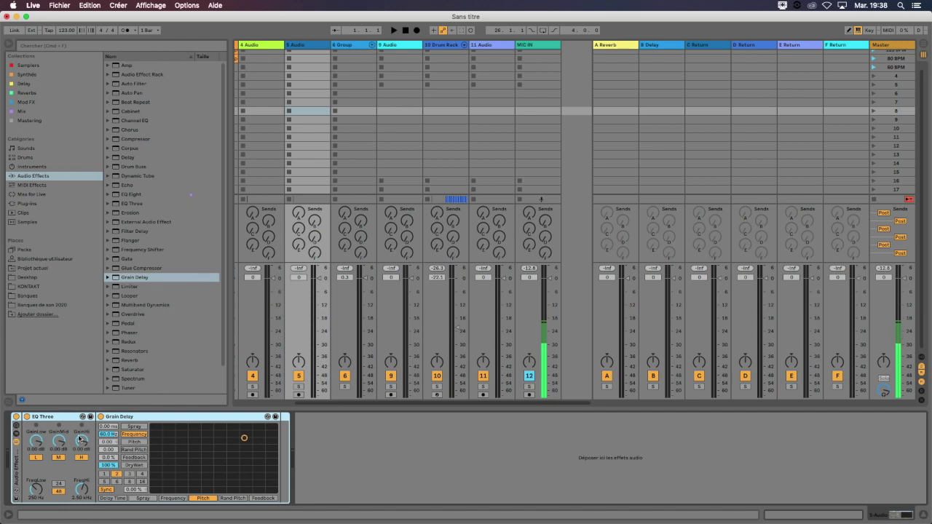
Step: Show the rack's macro controls, map EQ Three's GainLow to Macro 1, and set that macro to about -1.6 dB
{"action": "left_click", "coordinate": [16, 429]}
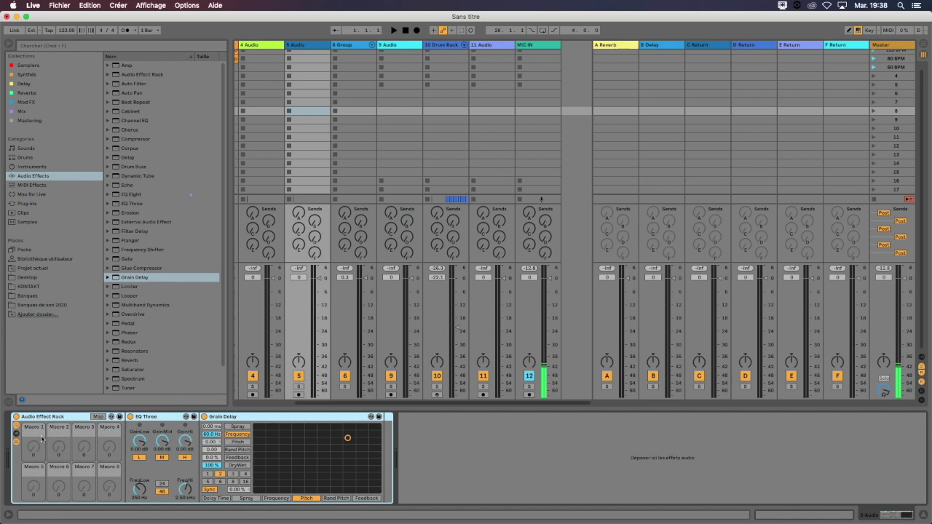
{"action": "left_click", "coordinate": [98, 417]}
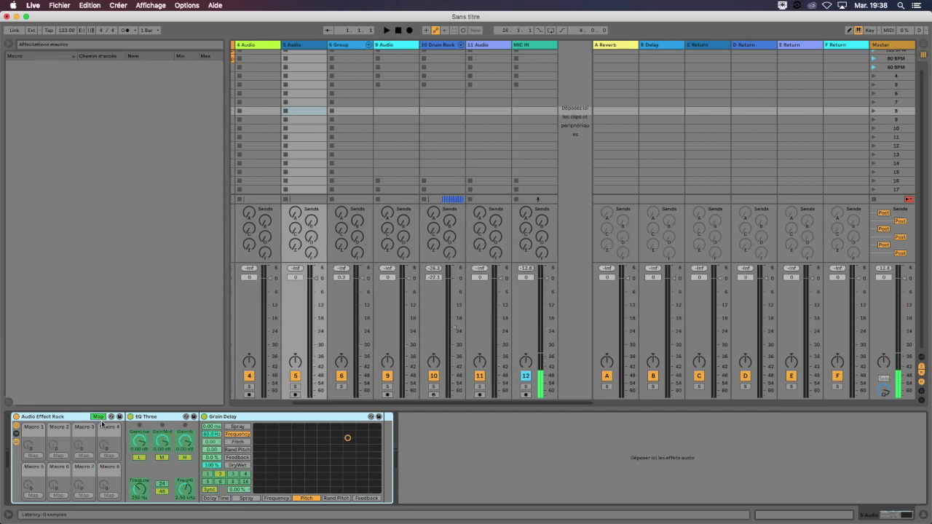
{"action": "left_click", "coordinate": [142, 445]}
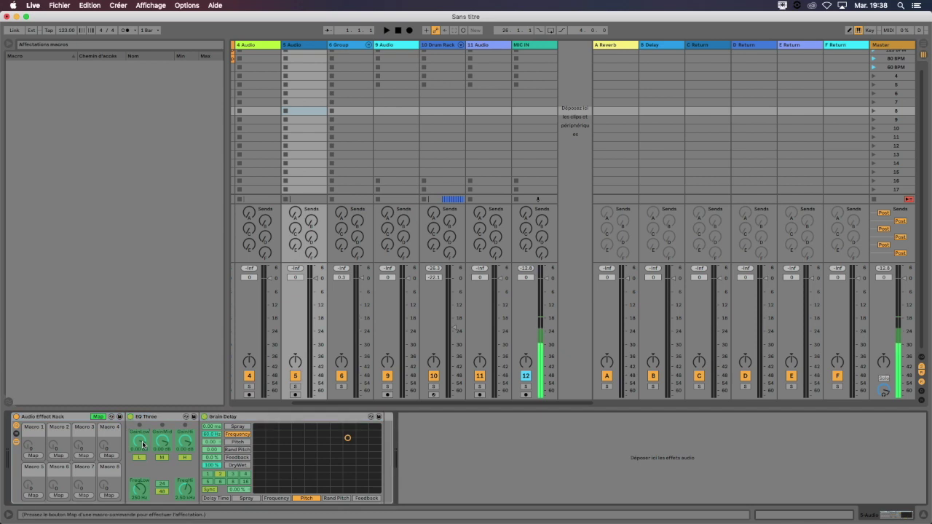
{"action": "left_click", "coordinate": [34, 456]}
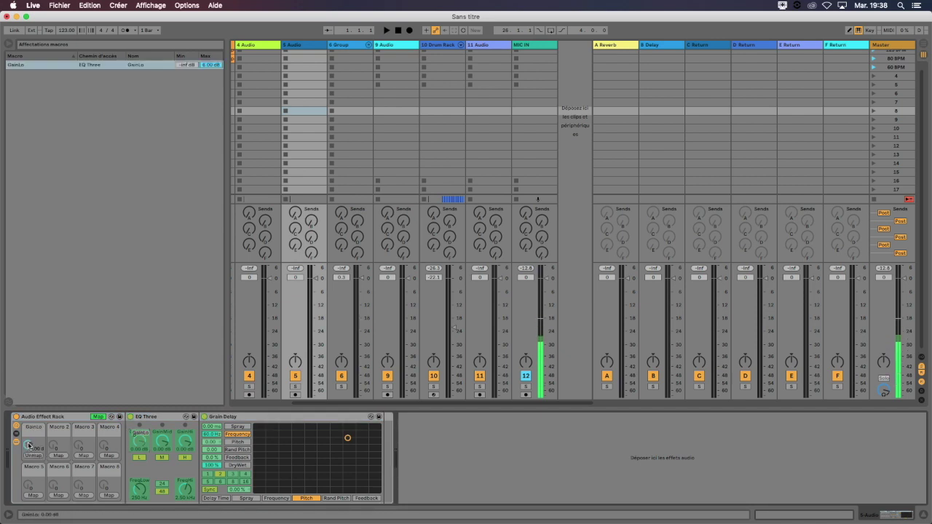
{"action": "mouse_move", "coordinate": [29, 445]}
{"action": "left_mouse_down"}
{"action": "mouse_move", "coordinate": [28, 453]}
{"action": "mouse_move", "coordinate": [28, 434]}
{"action": "left_mouse_up"}
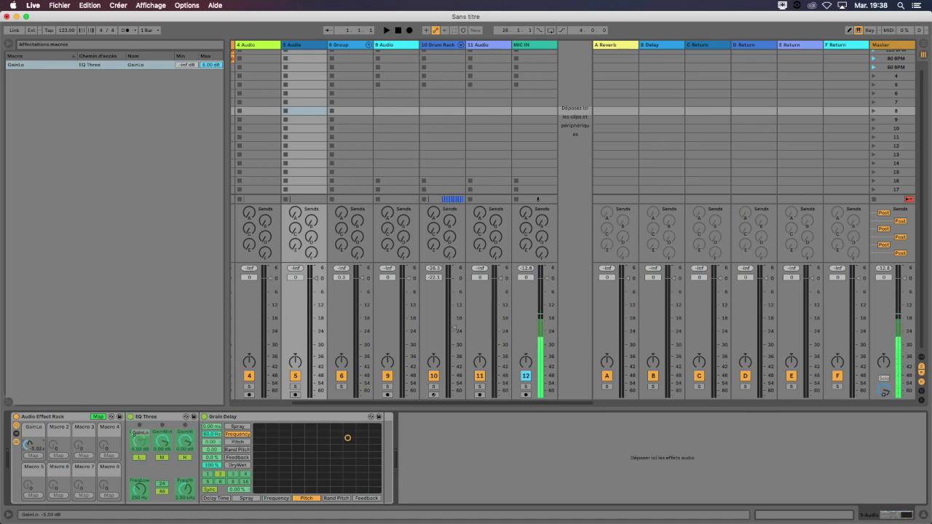
{"action": "left_click", "coordinate": [98, 417]}
Step: Hide the rack's devices, rename the first macro BASS, and set it to about -2.5 dB
{"action": "left_click", "coordinate": [16, 443]}
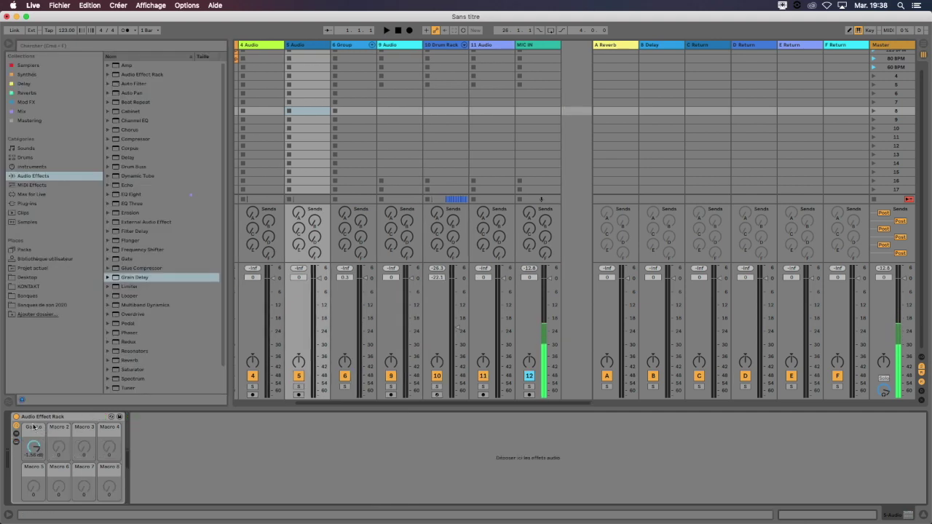
{"action": "right_click", "coordinate": [35, 430]}
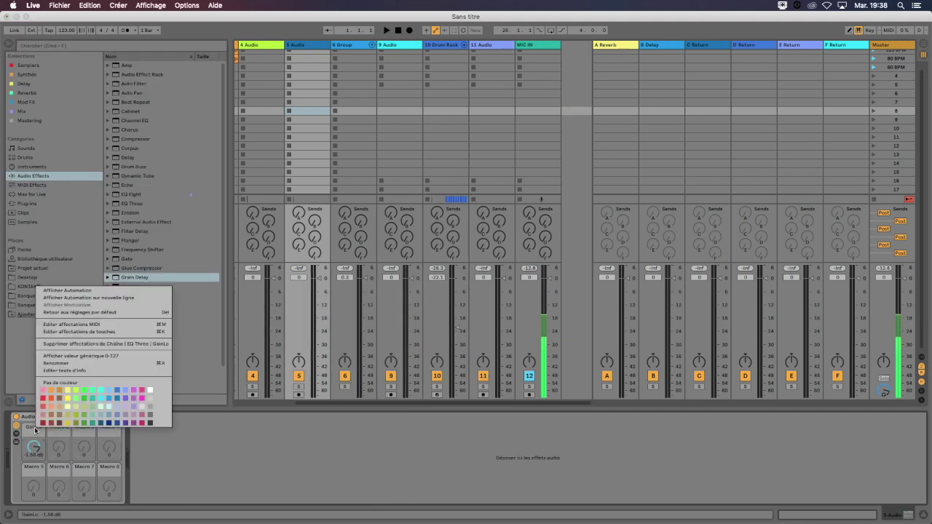
{"action": "left_click", "coordinate": [72, 364]}
{"action": "type", "text": "BASS"}
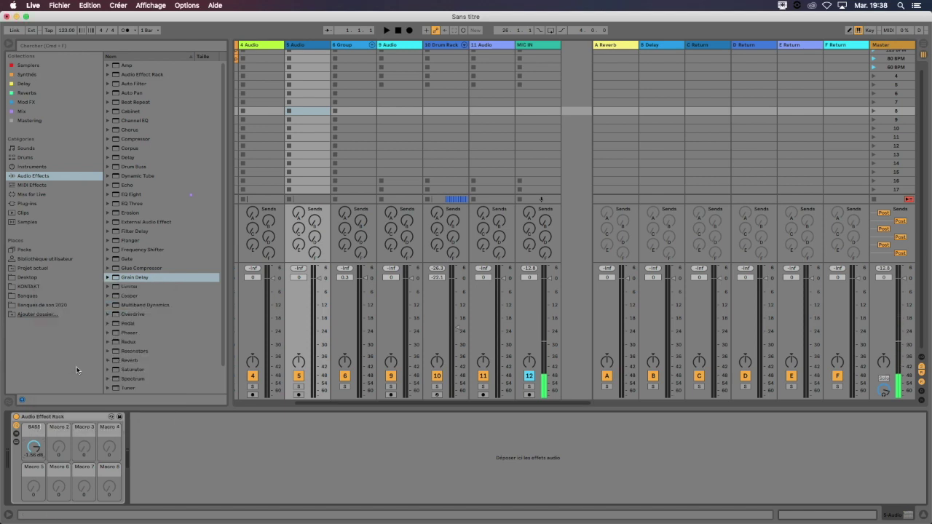
{"action": "key", "text": "Return"}
{"action": "mouse_move", "coordinate": [34, 449]}
{"action": "left_mouse_down"}
{"action": "mouse_move", "coordinate": [34, 461]}
{"action": "mouse_move", "coordinate": [35, 452]}
{"action": "left_mouse_up"}
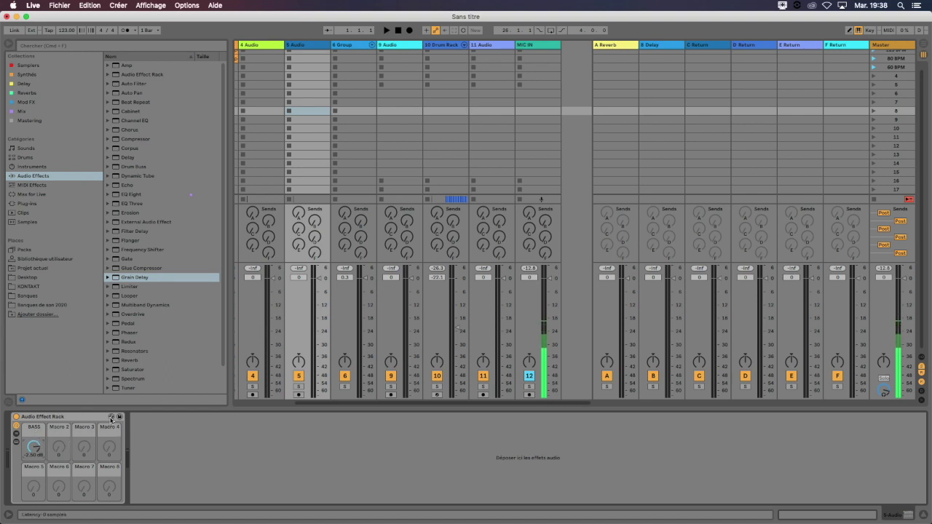
Step: Show the rack's devices and map both Grain Delay's Spray and EQ Three's FreqLow to Macro 2
{"action": "left_click", "coordinate": [17, 444]}
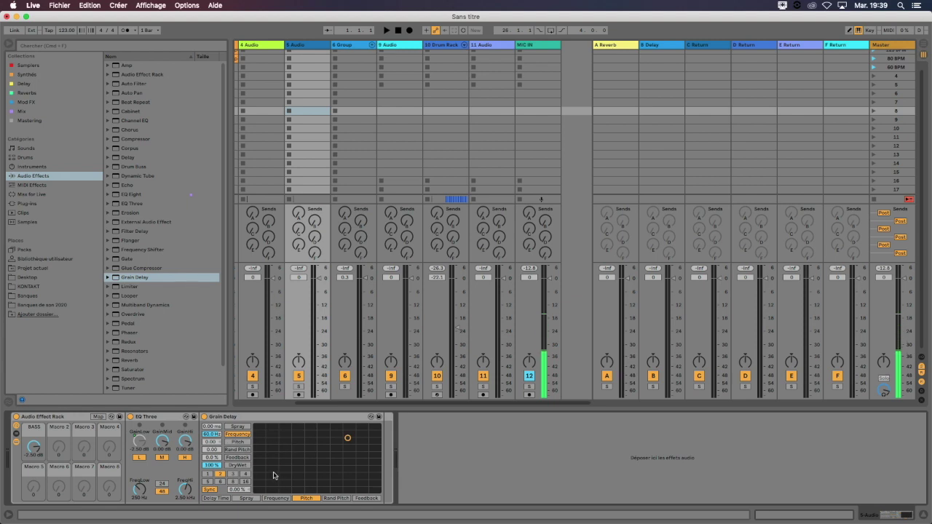
{"action": "left_click", "coordinate": [99, 418]}
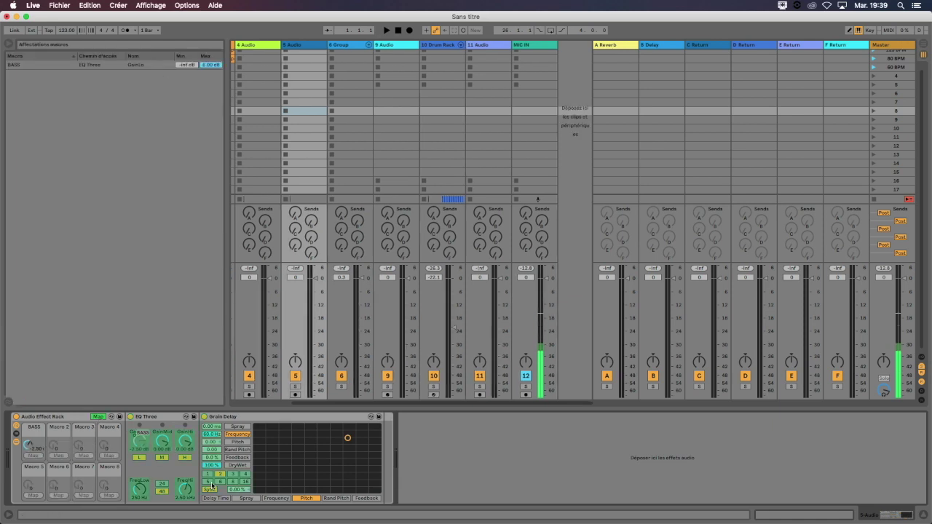
{"action": "left_click", "coordinate": [213, 428]}
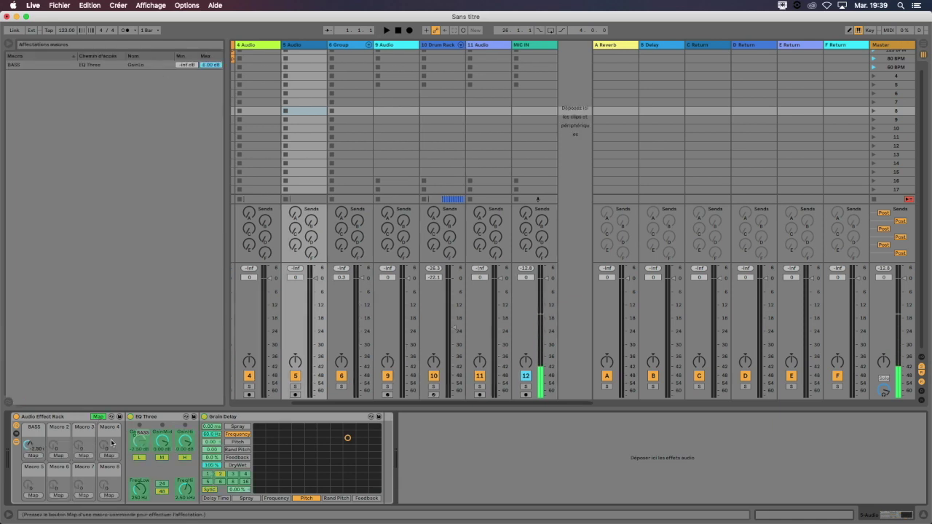
{"action": "left_click", "coordinate": [58, 455]}
{"action": "left_click", "coordinate": [139, 488]}
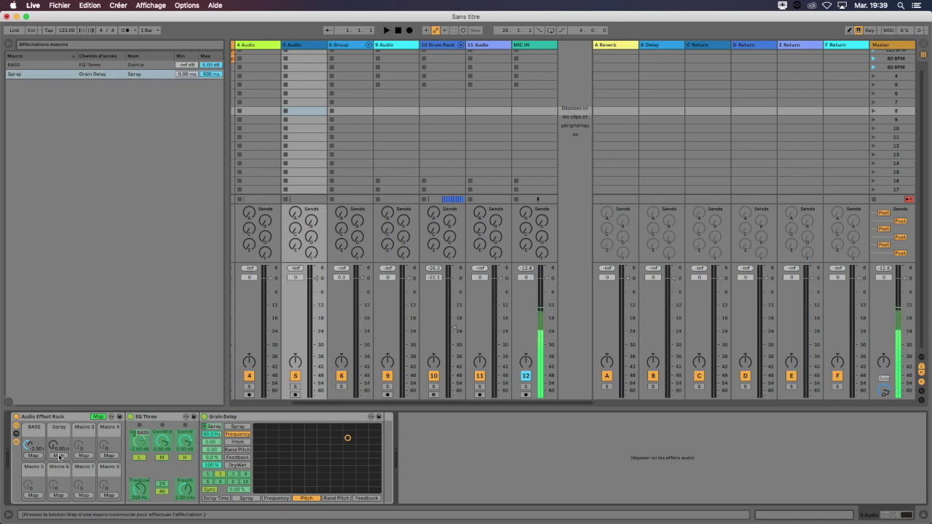
{"action": "left_click", "coordinate": [58, 456]}
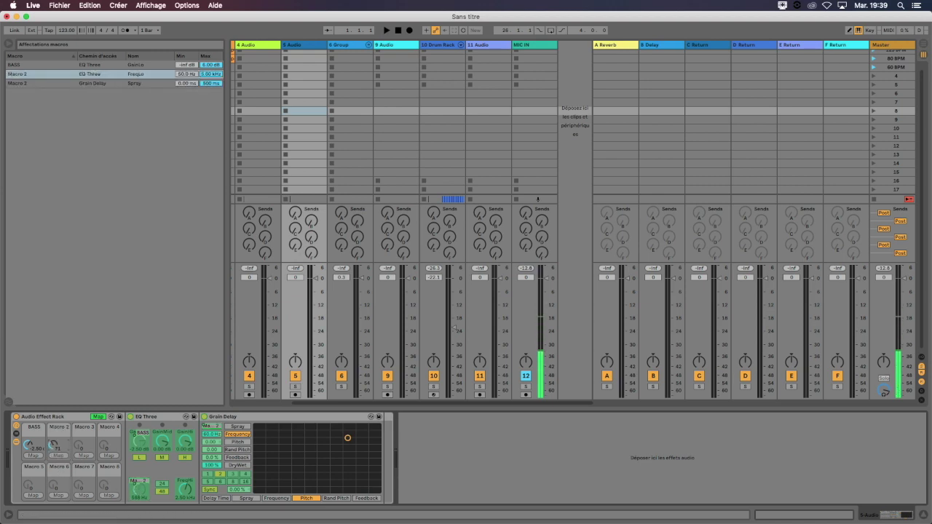
Step: Sweep Macro 2 down and up, set it to about 65, and leave macro mapping
{"action": "left_click_drag", "start_coordinate": [53, 445], "coordinate": [53, 495]}
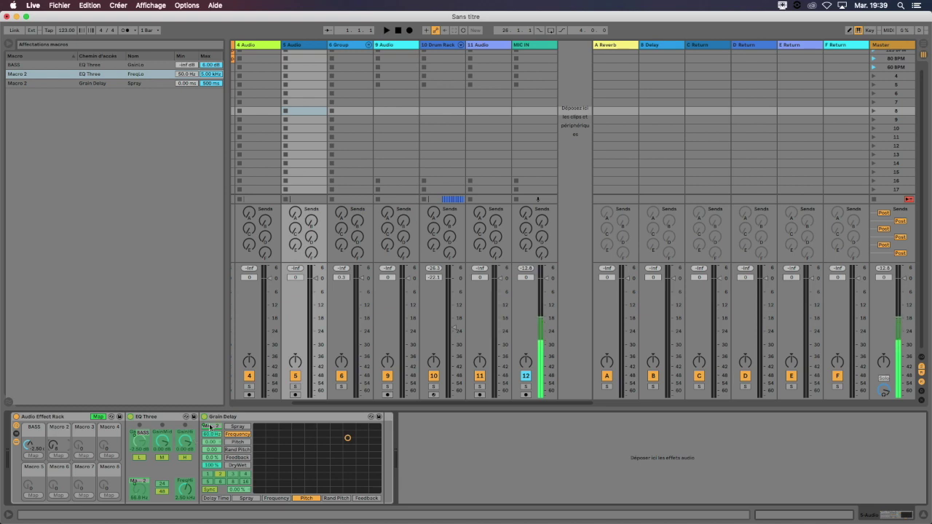
{"action": "left_click_drag", "start_coordinate": [55, 445], "coordinate": [54, 382]}
{"action": "left_click", "coordinate": [98, 416]}
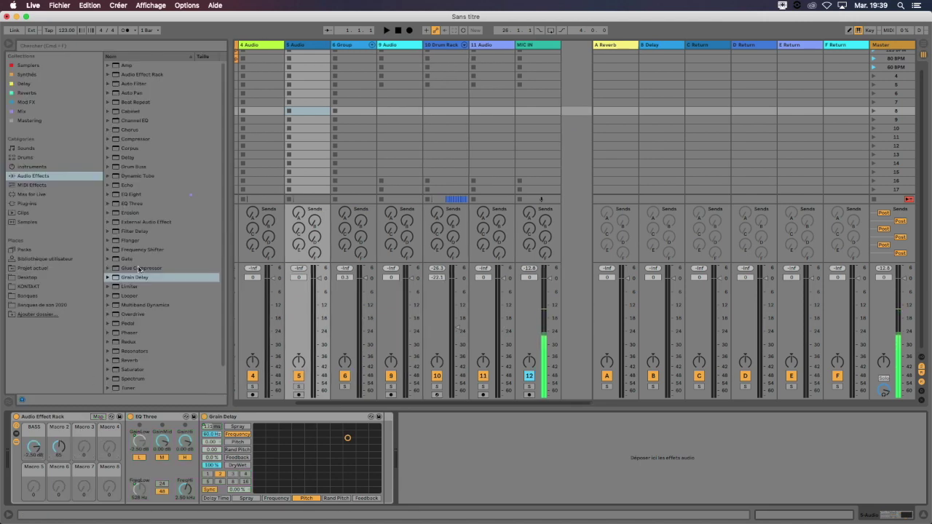
Step: Insert Auto Filter between EQ Three and Grain Delay, map its filter frequency to Macro 3, and raise that macro to 19.9 kHz
{"action": "left_click", "coordinate": [139, 85]}
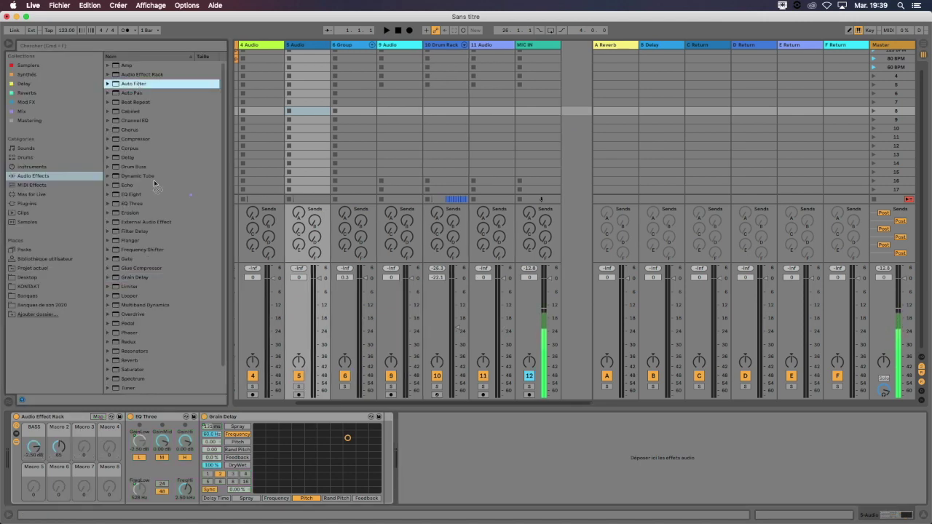
{"action": "left_click_drag", "start_coordinate": [154, 184], "coordinate": [201, 442]}
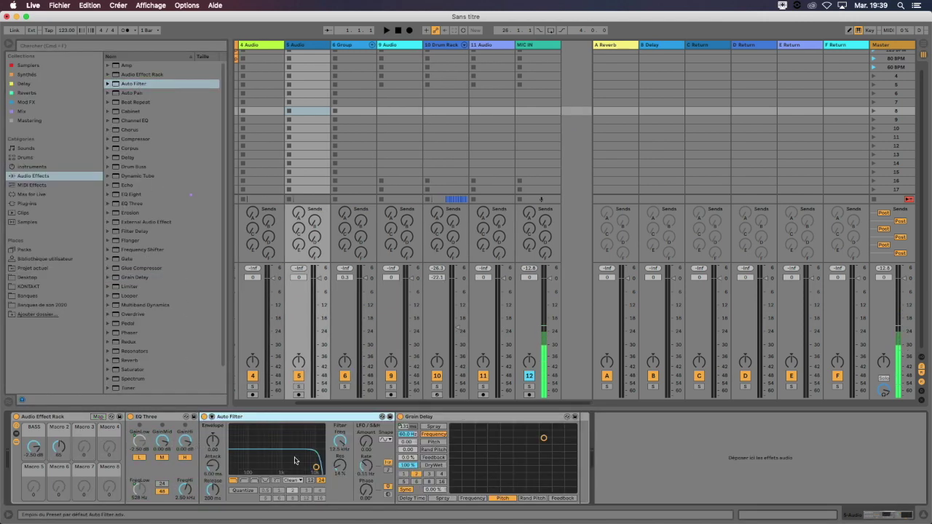
{"action": "left_click", "coordinate": [97, 417]}
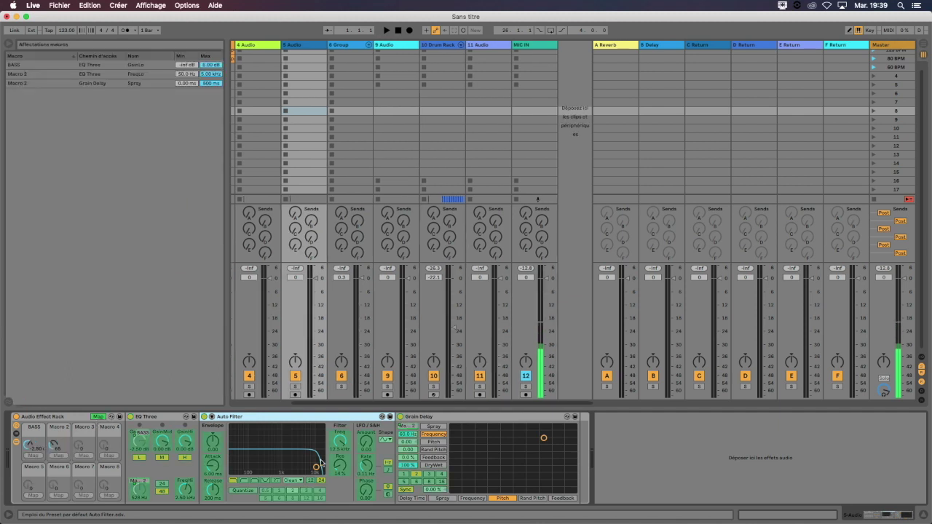
{"action": "left_click", "coordinate": [340, 440]}
{"action": "left_click", "coordinate": [84, 456]}
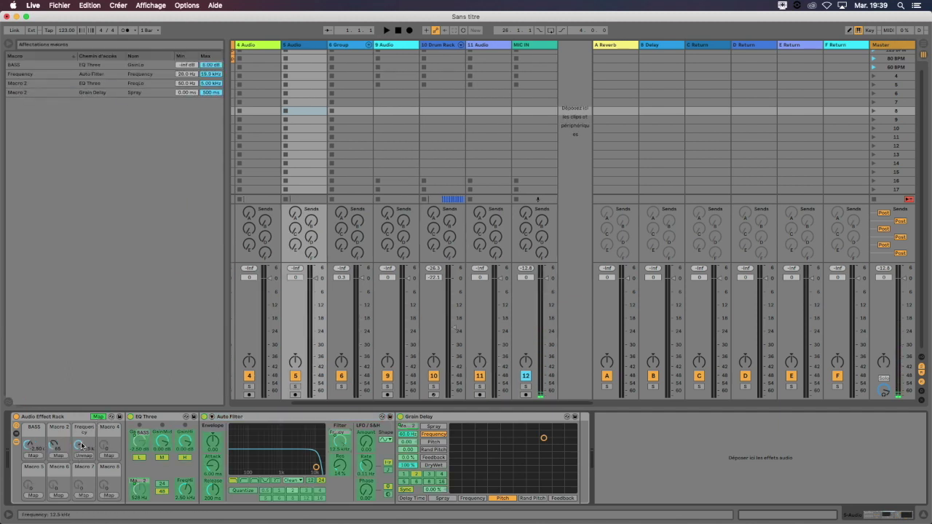
{"action": "mouse_move", "coordinate": [80, 445]}
{"action": "left_mouse_down"}
{"action": "mouse_move", "coordinate": [79, 509]}
{"action": "mouse_move", "coordinate": [80, 444]}
{"action": "left_mouse_up"}
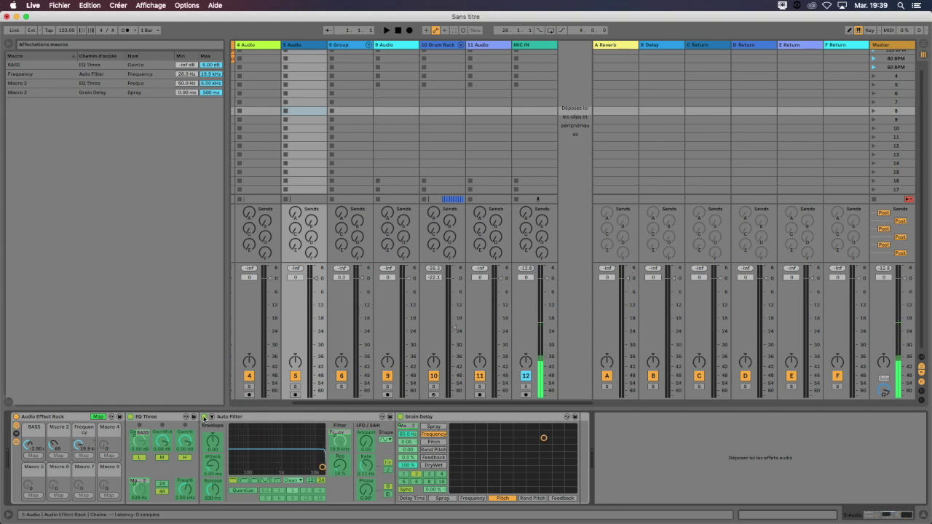
Step: Map the Auto Filter's on/off switch to Macro 3 as well, with a minimum of 6
{"action": "left_click", "coordinate": [84, 456]}
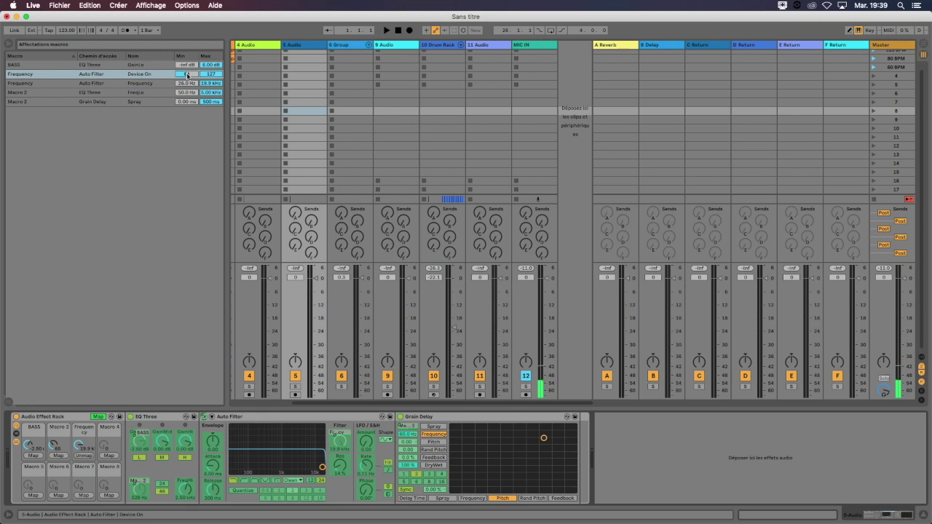
{"action": "left_click_drag", "start_coordinate": [187, 76], "coordinate": [187, 58]}
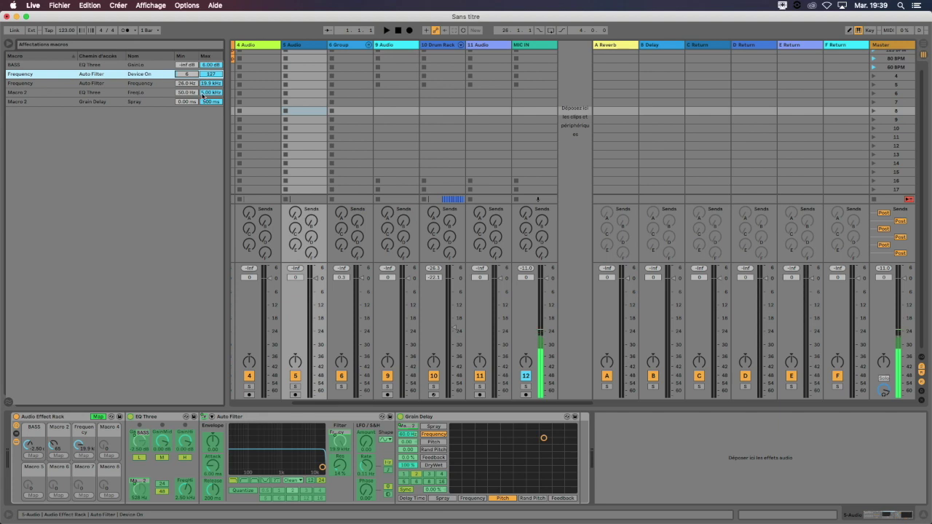
{"action": "left_click", "coordinate": [98, 416]}
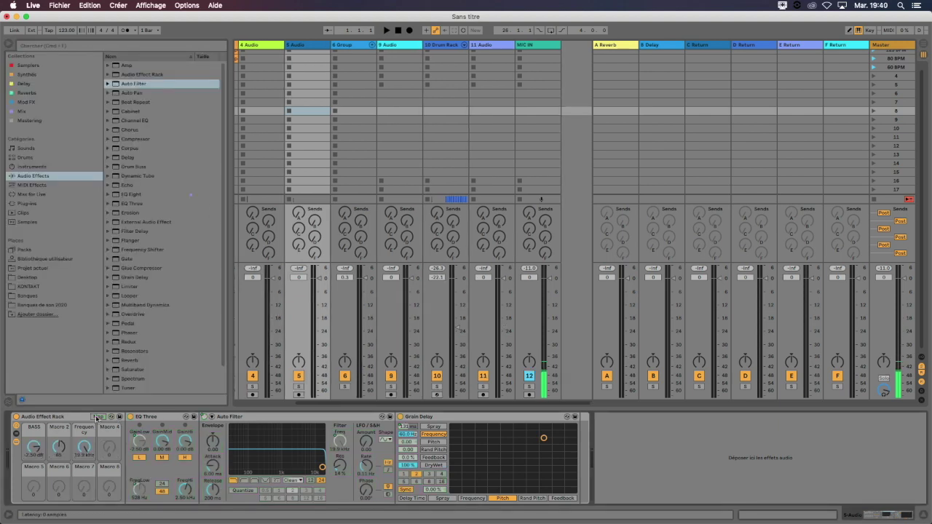
Step: Turn the Frequency macro down to 26.0 Hz and switch the Auto Filter to the high-pass type
{"action": "left_click_drag", "start_coordinate": [85, 450], "coordinate": [84, 510]}
{"action": "left_click", "coordinate": [244, 482]}
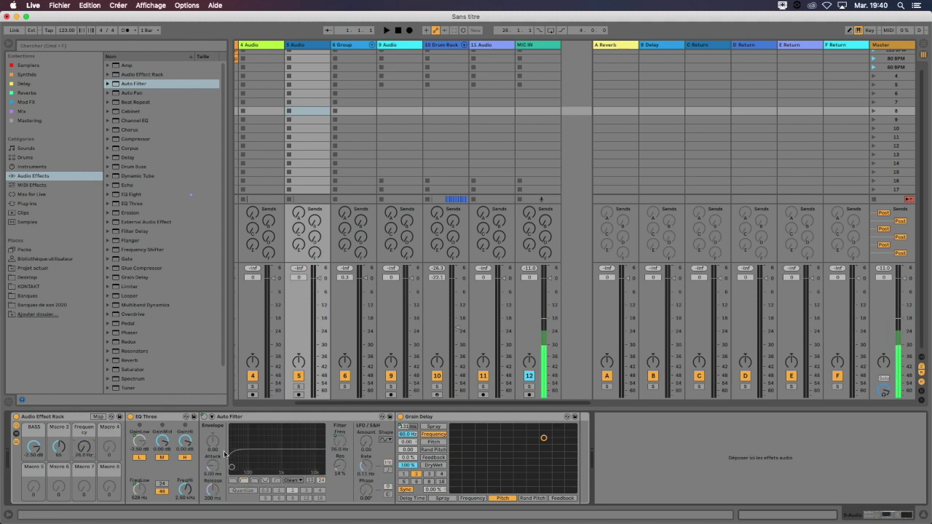
{"action": "mouse_move", "coordinate": [232, 467]}
{"action": "left_mouse_down"}
{"action": "mouse_move", "coordinate": [295, 467]}
{"action": "mouse_move", "coordinate": [232, 466]}
{"action": "left_mouse_up"}
Step: Add the Utility audio effect to the 11 Audio track
{"action": "left_click", "coordinate": [501, 46]}
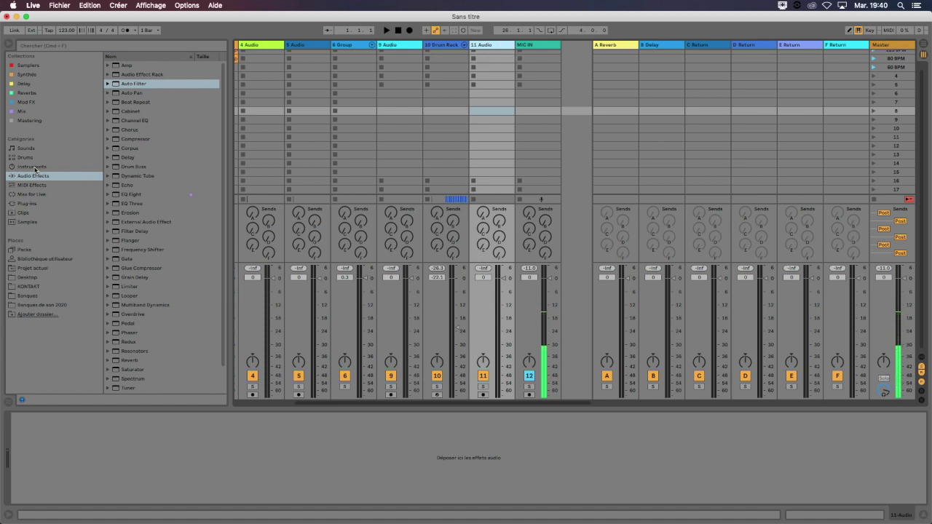
{"action": "scroll", "coordinate": [134, 372], "scroll_direction": "down", "scroll_amount": 3}
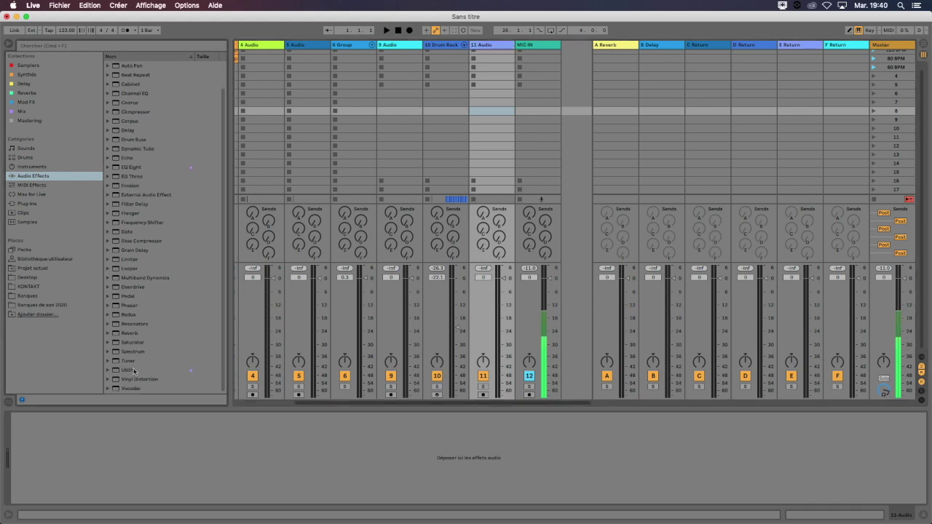
{"action": "left_click_drag", "start_coordinate": [134, 373], "coordinate": [229, 422]}
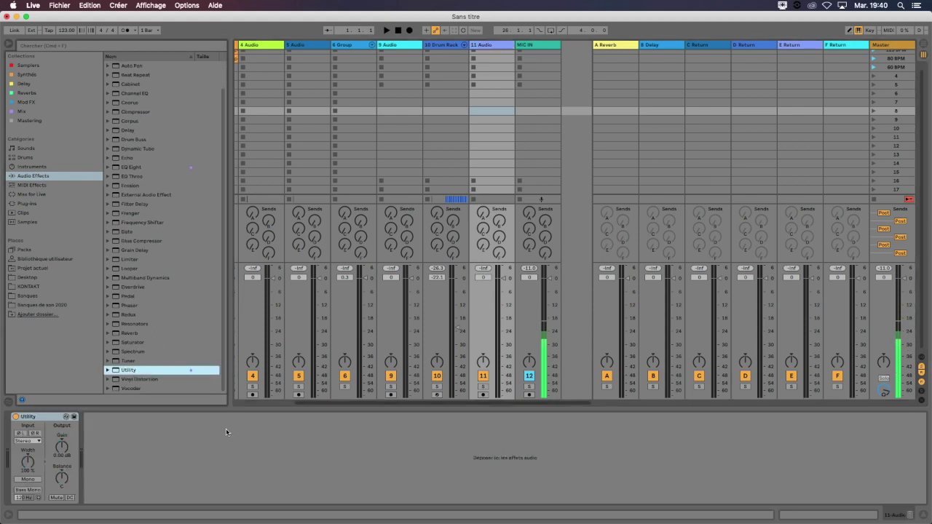
Step: Try the Left and Right input channel modes of the Utility on 11 Audio, and set it back to Stereo
{"action": "left_click", "coordinate": [32, 441]}
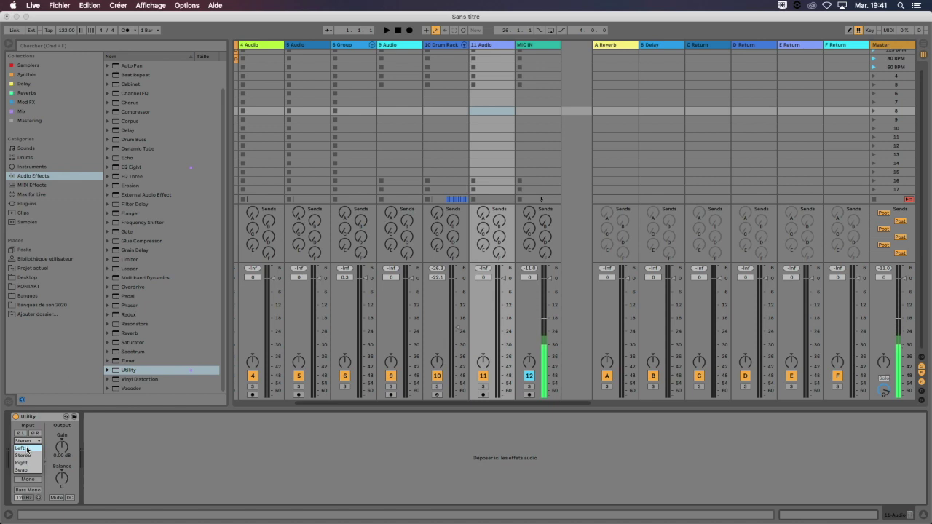
{"action": "left_click", "coordinate": [28, 449]}
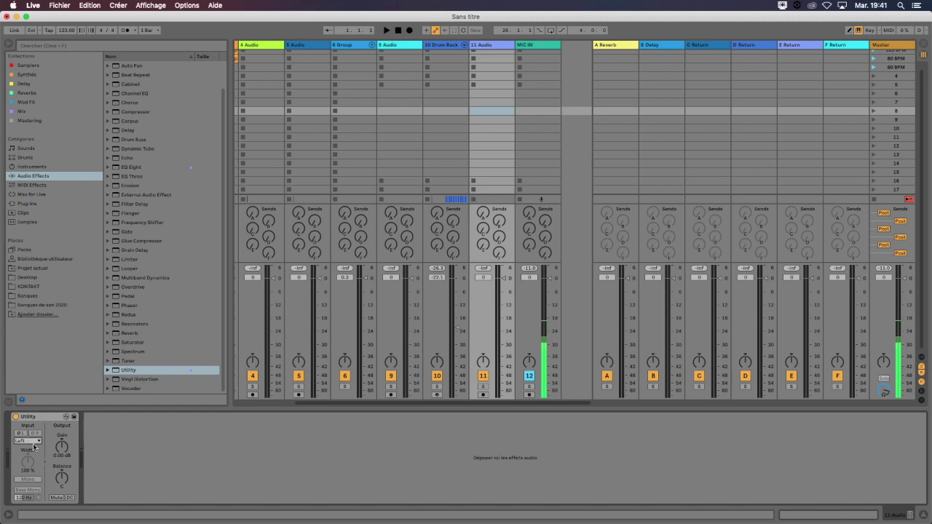
{"action": "left_click", "coordinate": [33, 442]}
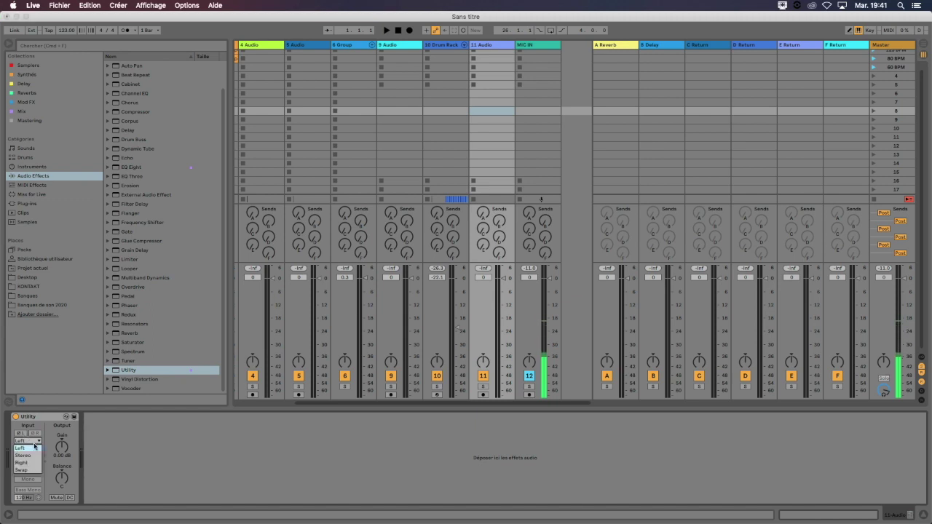
{"action": "left_click", "coordinate": [31, 463]}
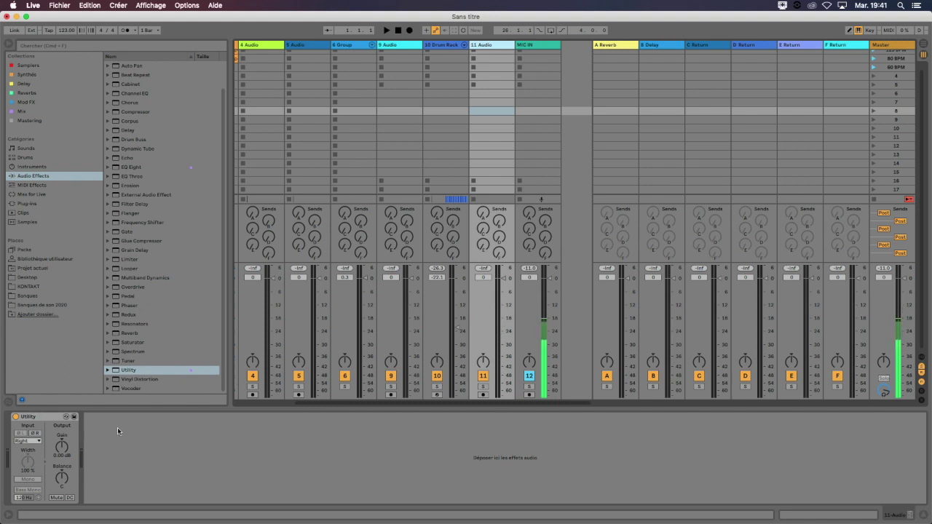
{"action": "left_click", "coordinate": [32, 443]}
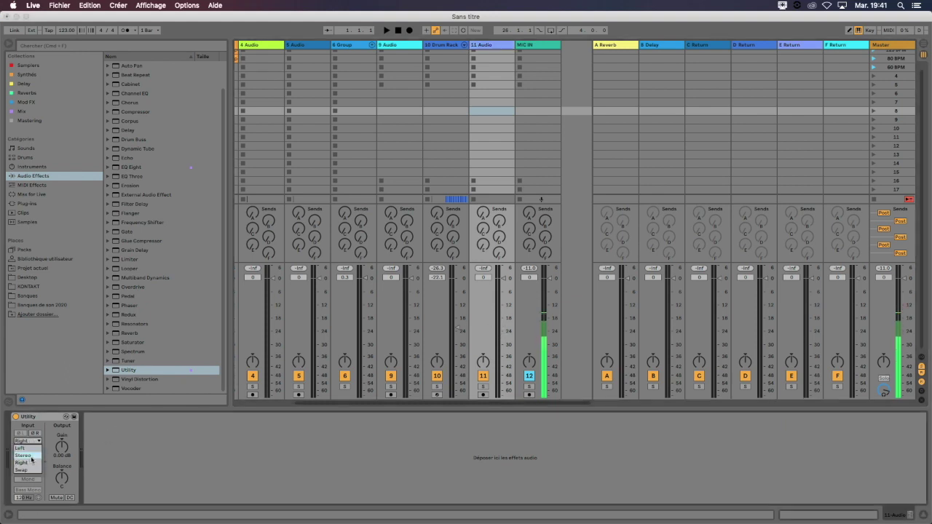
{"action": "left_click", "coordinate": [32, 457]}
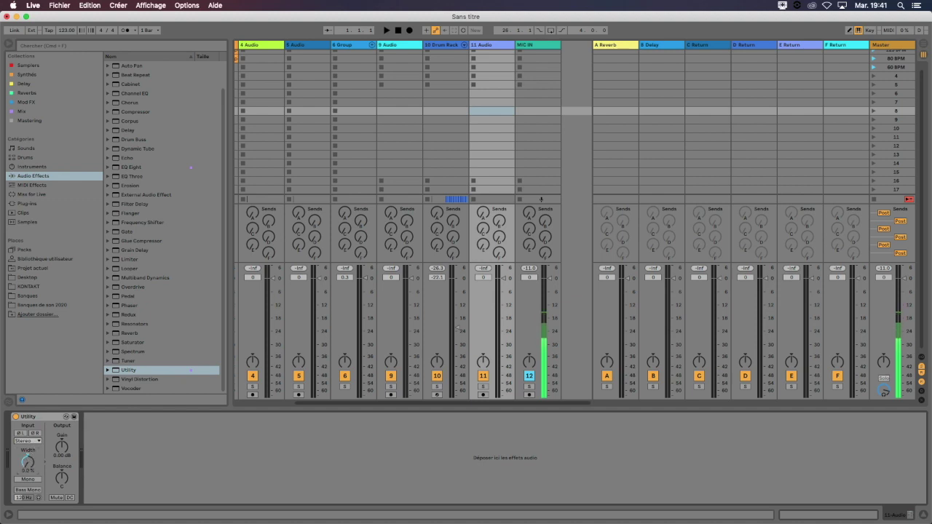
Step: Switch the Utility's Mono option on and off again on the 11 Audio track
{"action": "left_click", "coordinate": [27, 479]}
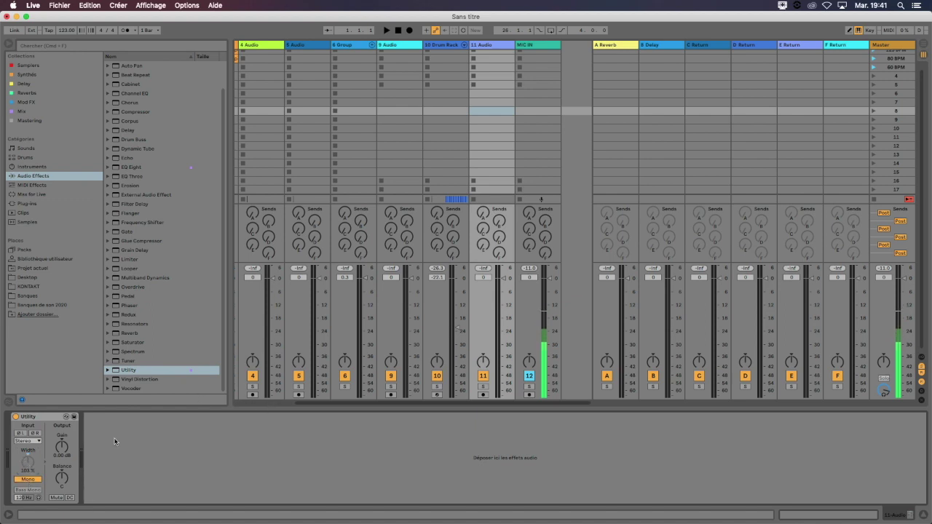
{"action": "left_click", "coordinate": [25, 479]}
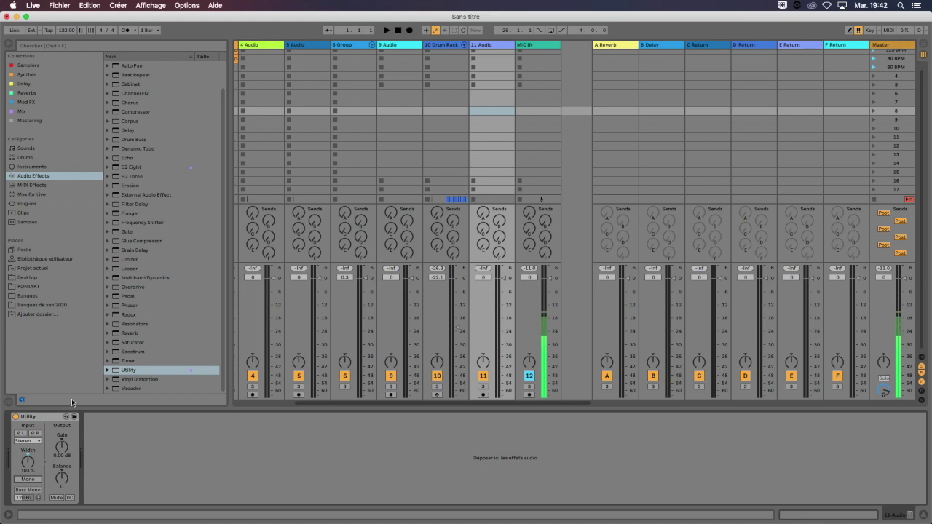
{"action": "left_click", "coordinate": [52, 417]}
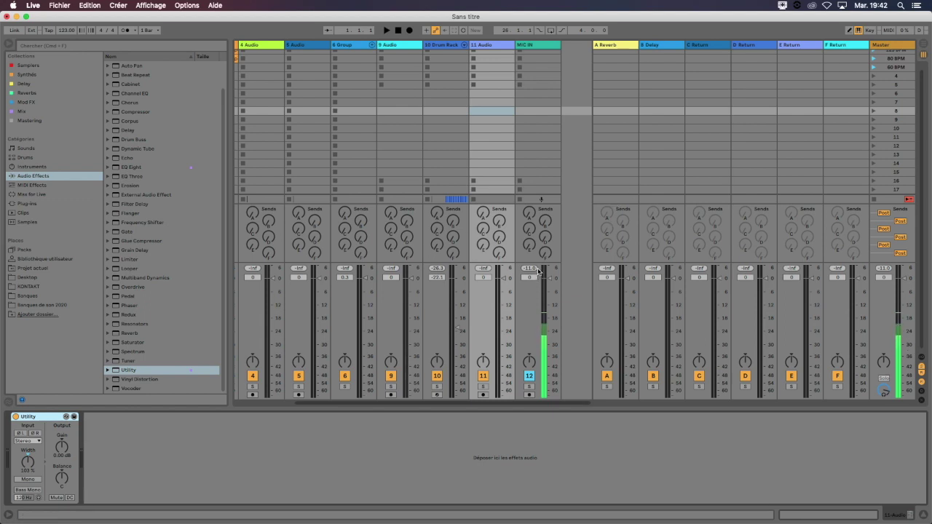
Step: Show automation in Arrangement View and draw a Track Volume curve on track 3 that rises from bar 12 to about 15 and drops by about 16
{"action": "key", "text": "Tab"}
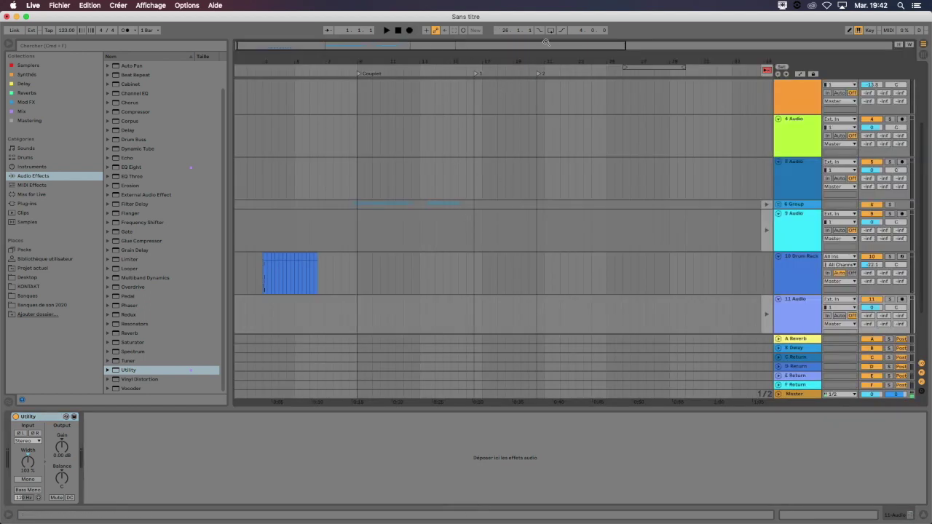
{"action": "key", "text": "a"}
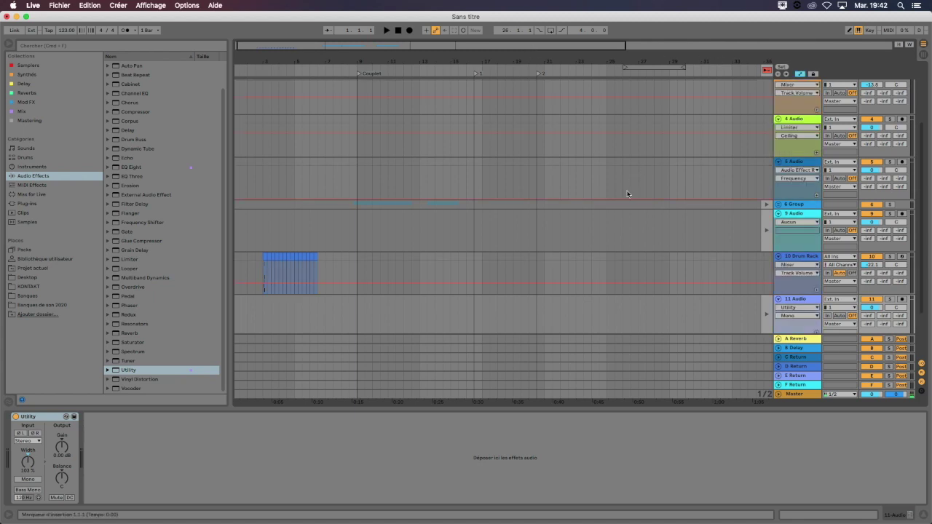
{"action": "scroll", "coordinate": [596, 236], "scroll_direction": "up", "scroll_amount": 4}
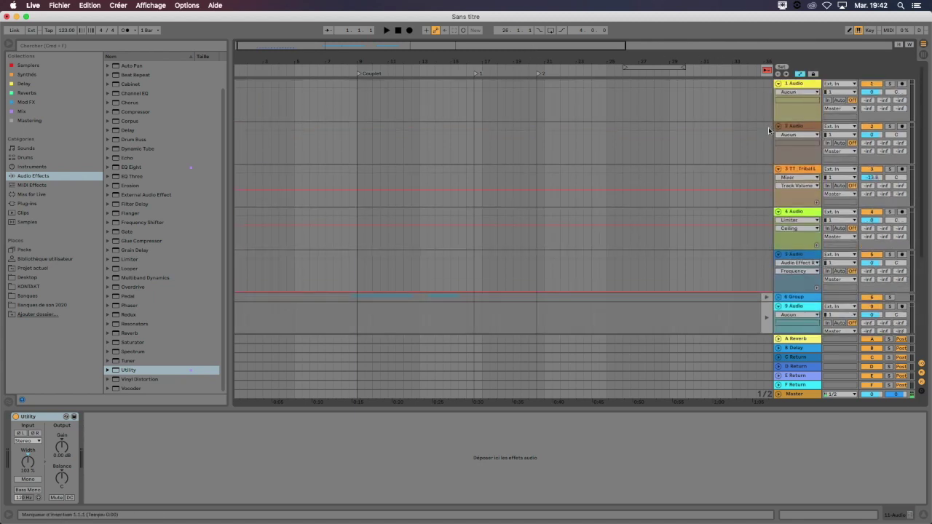
{"action": "left_click", "coordinate": [798, 169]}
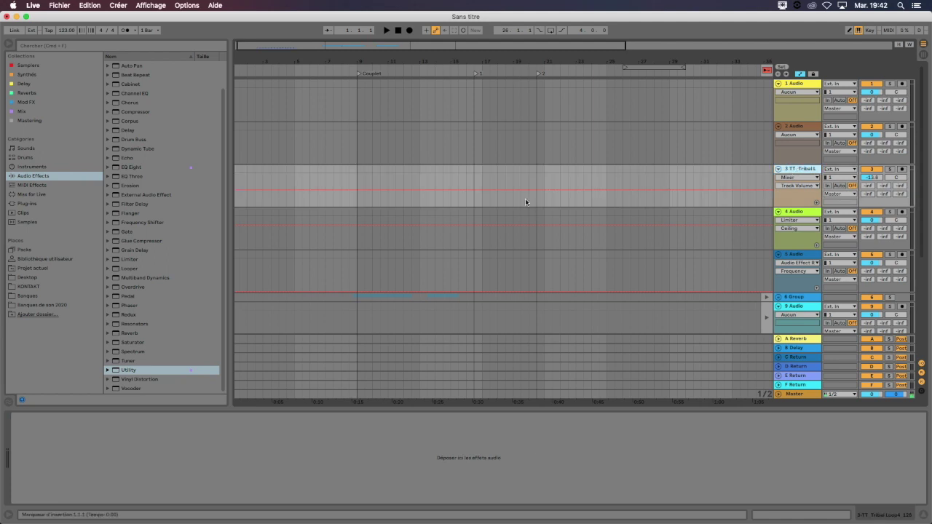
{"action": "mouse_move", "coordinate": [406, 193]}
{"action": "left_mouse_down"}
{"action": "mouse_move", "coordinate": [450, 185]}
{"action": "mouse_move", "coordinate": [471, 187]}
{"action": "mouse_move", "coordinate": [466, 197]}
{"action": "left_mouse_up"}
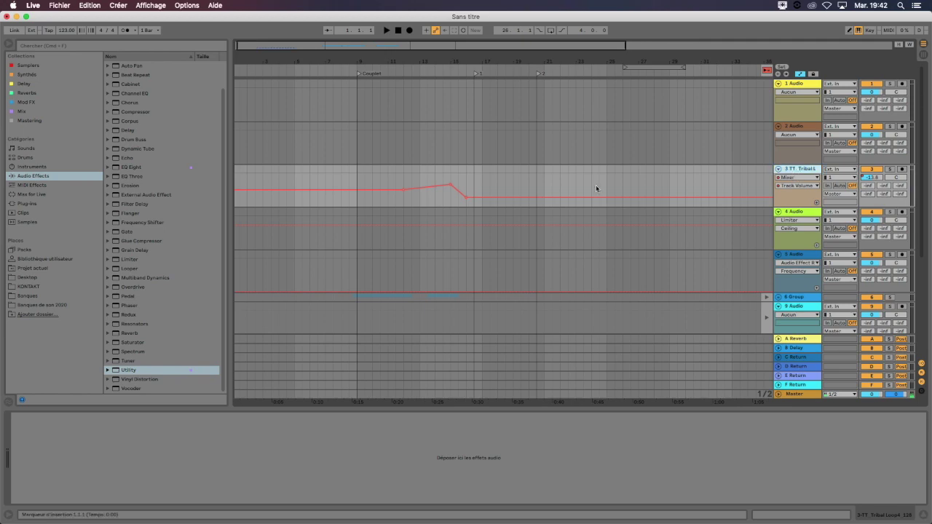
Step: Play the arrangement from bar 12, watch track 3's volume fader in Session View, and stop playback
{"action": "key", "text": "Tab"}
{"action": "key", "text": "Tab"}
{"action": "left_click", "coordinate": [405, 177]}
{"action": "key", "text": "space"}
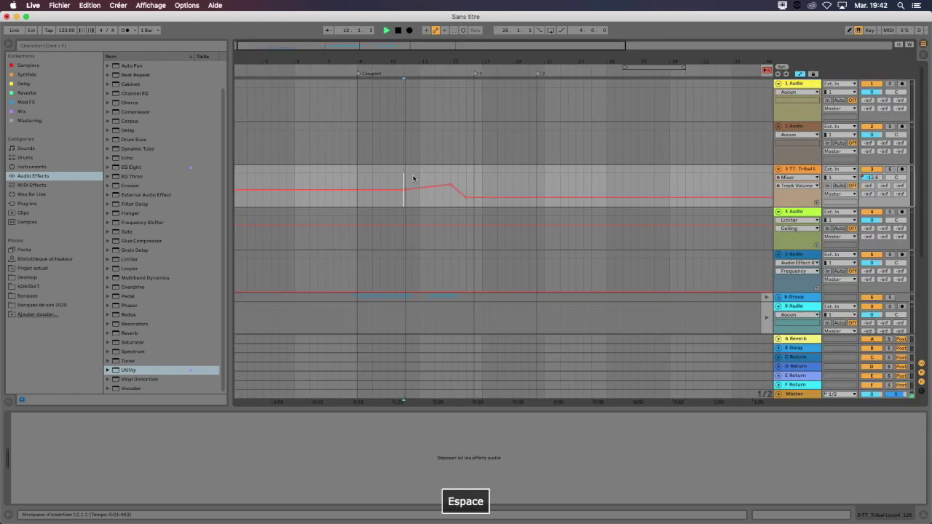
{"action": "key", "text": "Tab"}
{"action": "left_click_drag", "start_coordinate": [465, 404], "coordinate": [365, 405]}
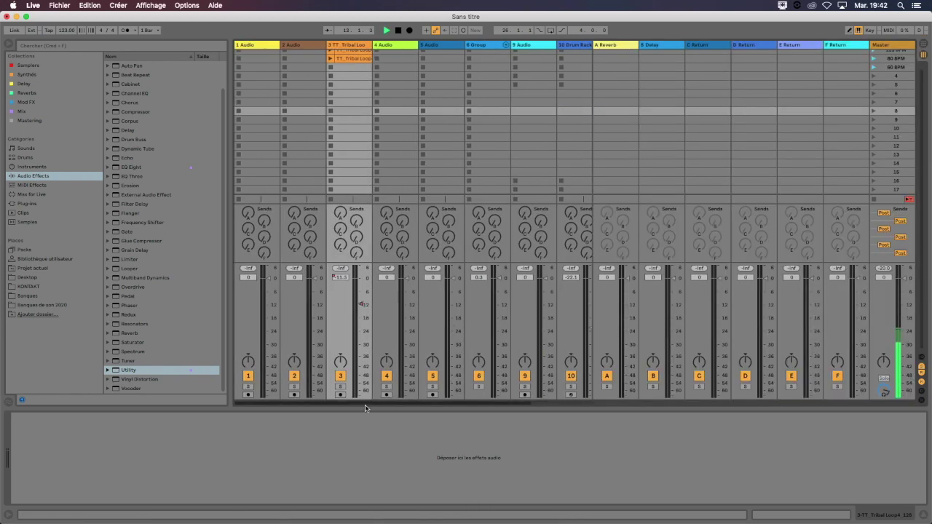
{"action": "left_click_drag", "start_coordinate": [361, 312], "coordinate": [362, 301]}
{"action": "key", "text": "space"}
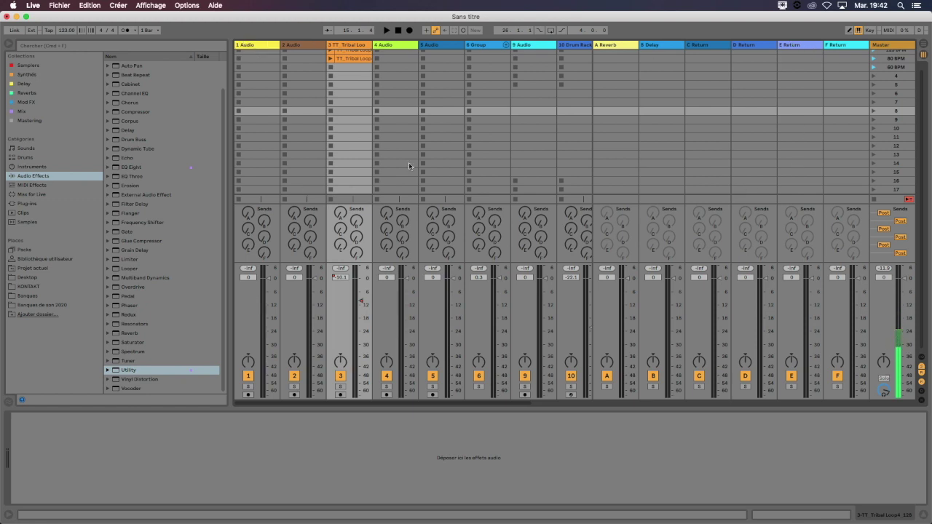
Step: Delete the volume automation of track 3 and return its fader to the default 0 dB
{"action": "right_click", "coordinate": [360, 301]}
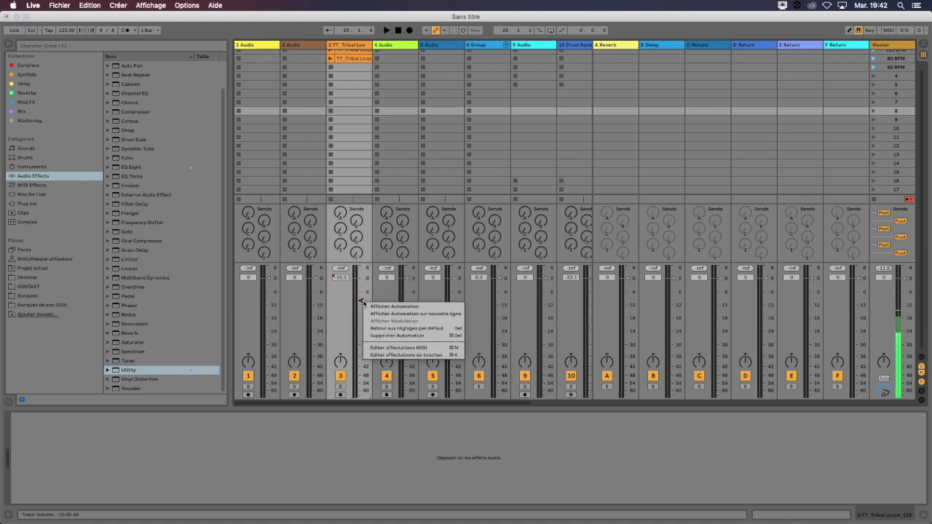
{"action": "left_click", "coordinate": [397, 336]}
{"action": "key", "text": "Delete"}
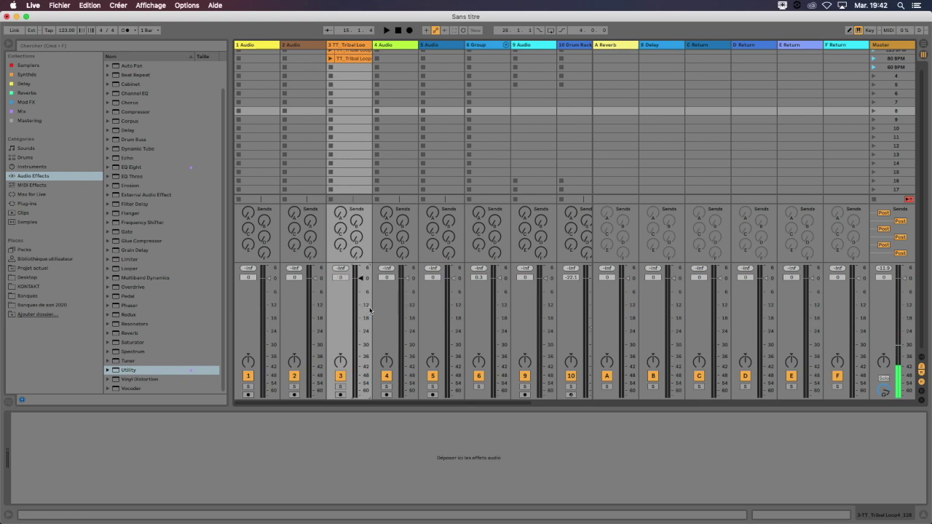
Step: Add Utility to track 3 and draw its Gain automation in Arrangement View, falling from bar 8 to about bar 10
{"action": "double_click", "coordinate": [132, 371]}
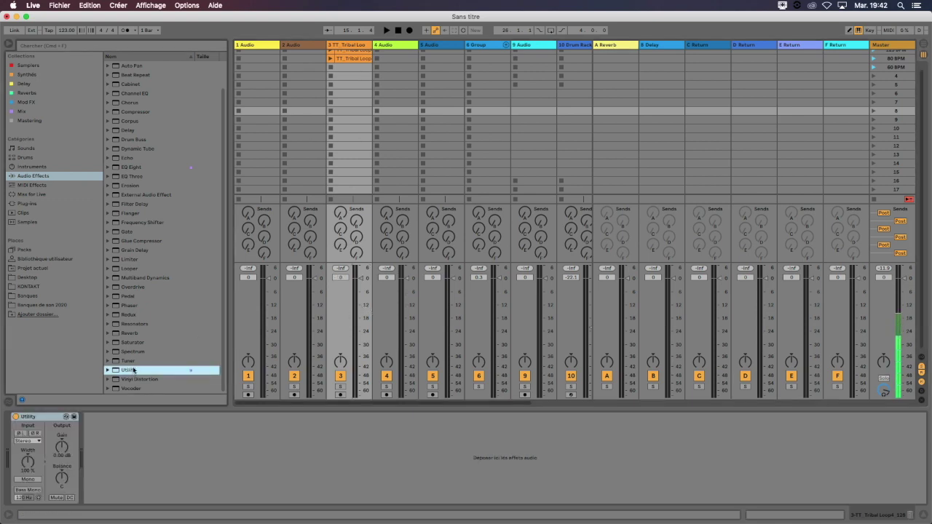
{"action": "left_click", "coordinate": [70, 453]}
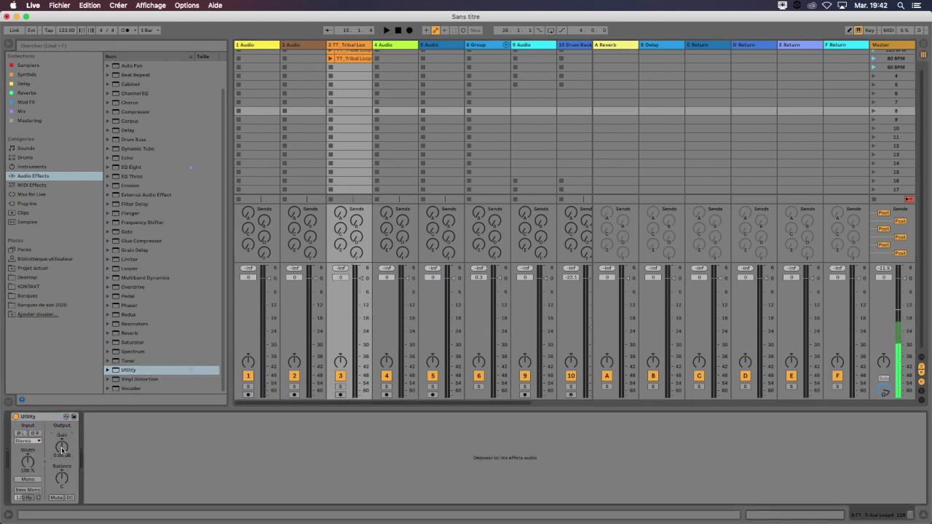
{"action": "key", "text": "Tab"}
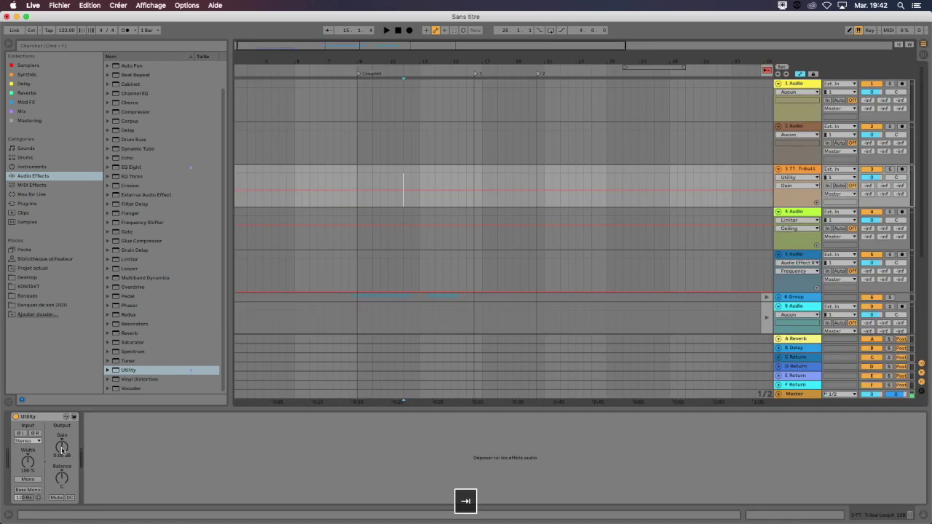
{"action": "left_click_drag", "start_coordinate": [371, 191], "coordinate": [380, 197]}
Step: Play from bar 8, check track 3's fader in Session View, and add a Gain automation rise from about bar 14 to 18
{"action": "key", "text": "space"}
{"action": "left_click", "coordinate": [341, 181]}
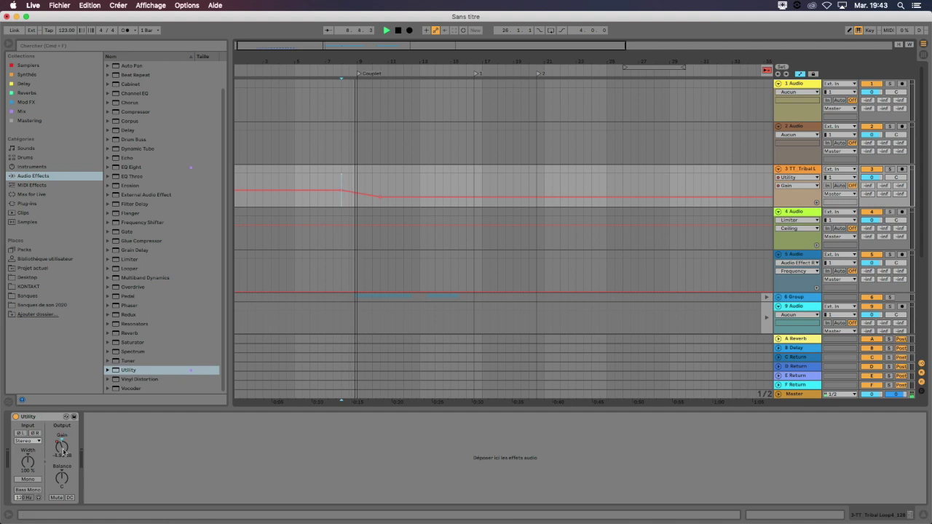
{"action": "key", "text": "Tab"}
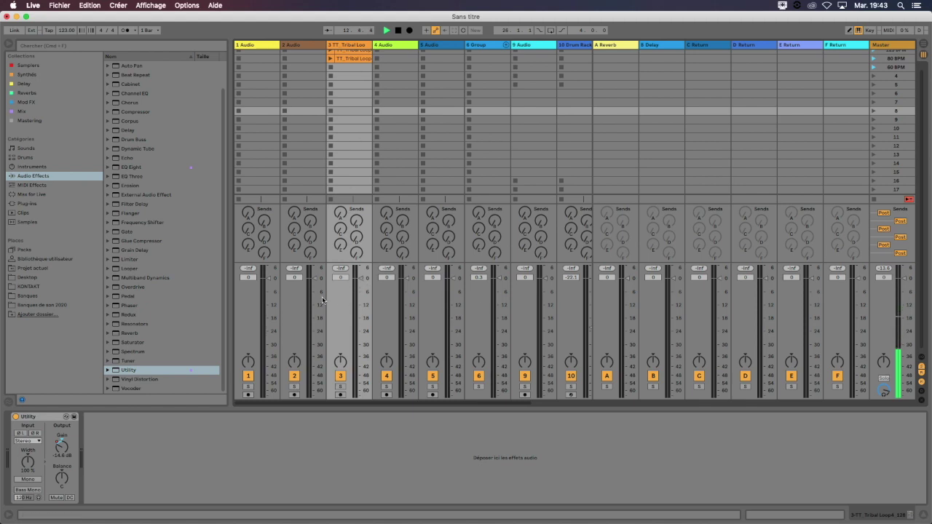
{"action": "key", "text": "Tab"}
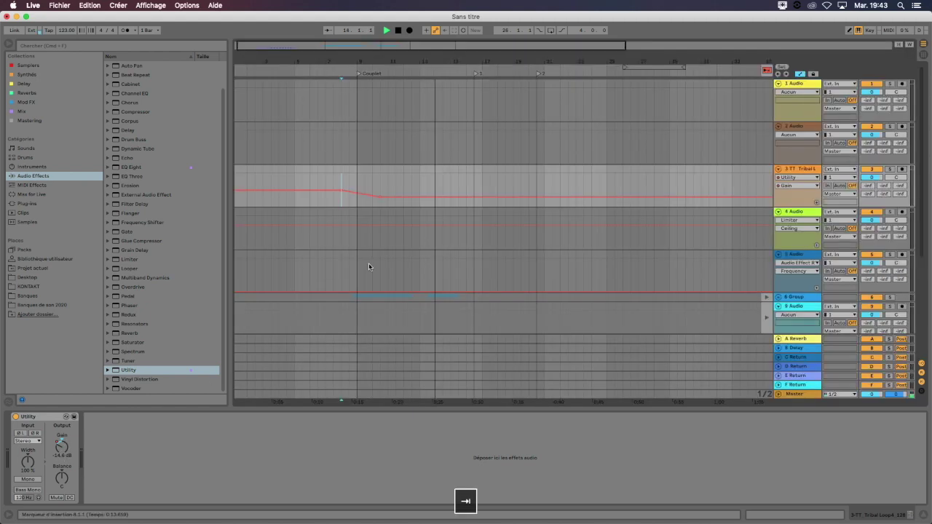
{"action": "left_click", "coordinate": [443, 197]}
{"action": "left_click_drag", "start_coordinate": [483, 197], "coordinate": [505, 185]}
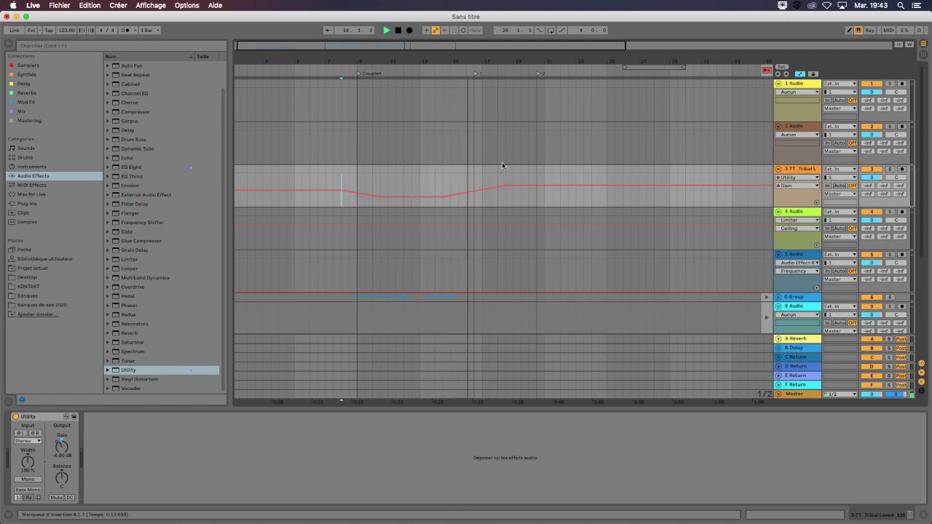
Step: Set track 3's volume fader to -2.0 dB in Session View, and stop playback back in Arrangement View
{"action": "key", "text": "Tab"}
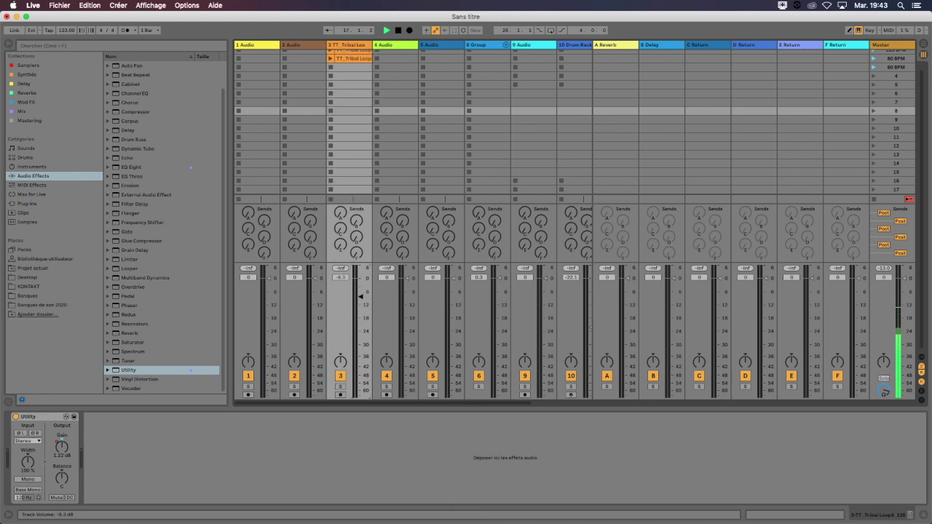
{"action": "left_click_drag", "start_coordinate": [359, 279], "coordinate": [360, 284]}
{"action": "key", "text": "Tab"}
{"action": "key", "text": "space"}
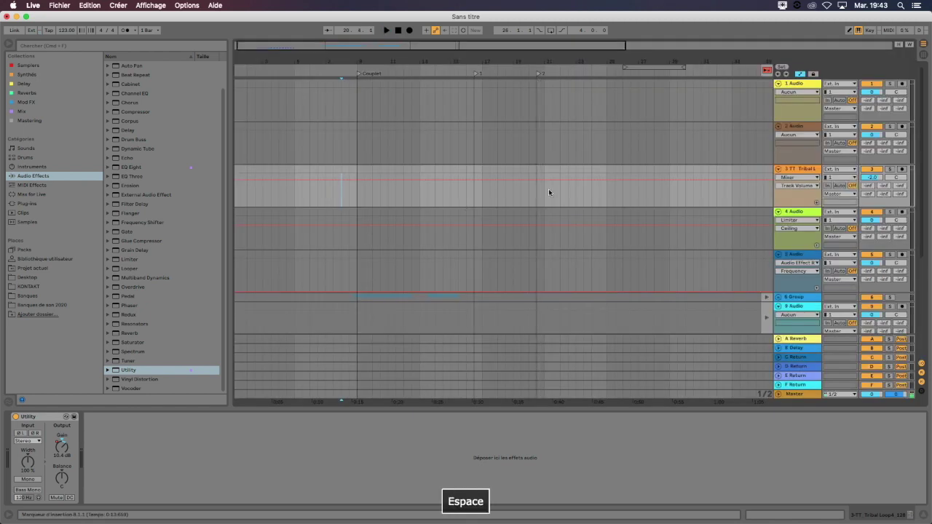
Step: Lower track 3's volume fader to -9.0 dB and display the Utility's Gain automation in Arrangement View
{"action": "left_click", "coordinate": [801, 170]}
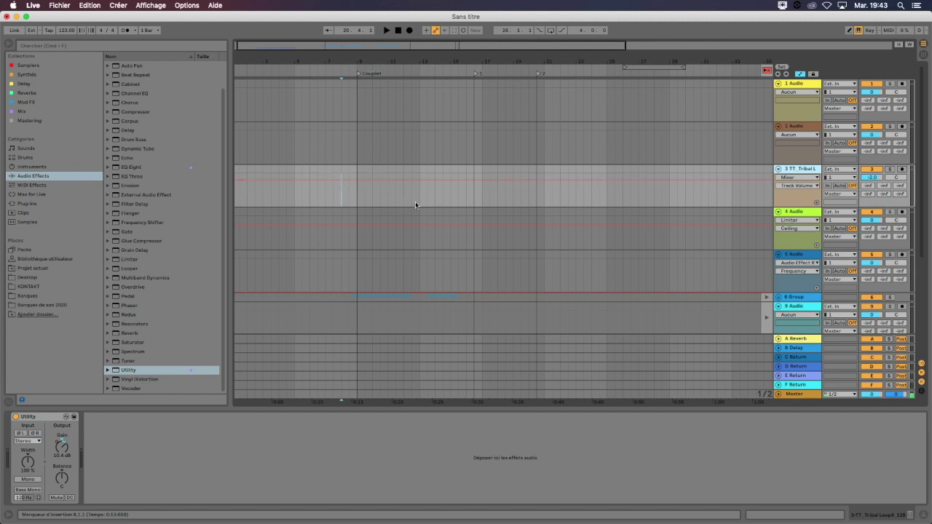
{"action": "left_click_drag", "start_coordinate": [55, 451], "coordinate": [63, 448]}
{"action": "key", "text": "Tab"}
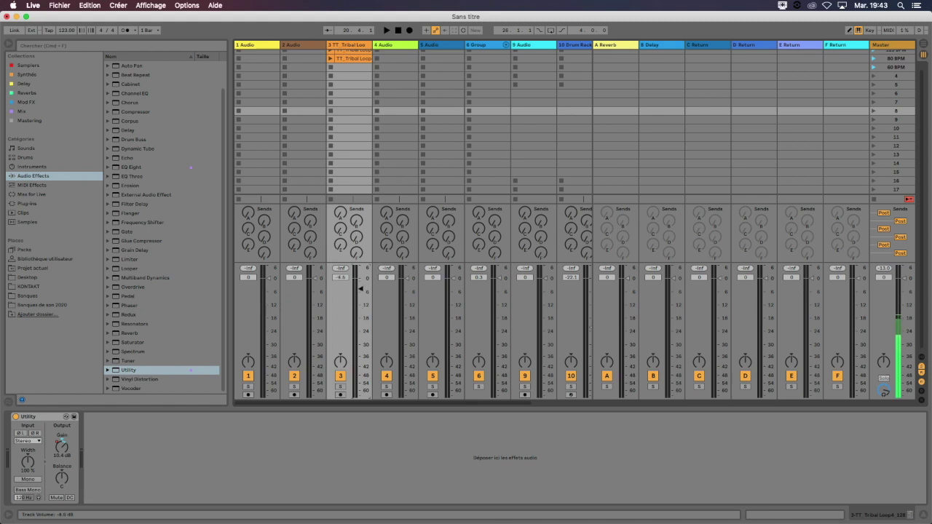
{"action": "mouse_move", "coordinate": [361, 289]}
{"action": "left_mouse_down"}
{"action": "mouse_move", "coordinate": [360, 318]}
{"action": "mouse_move", "coordinate": [363, 298]}
{"action": "left_mouse_up"}
{"action": "key", "text": "Tab"}
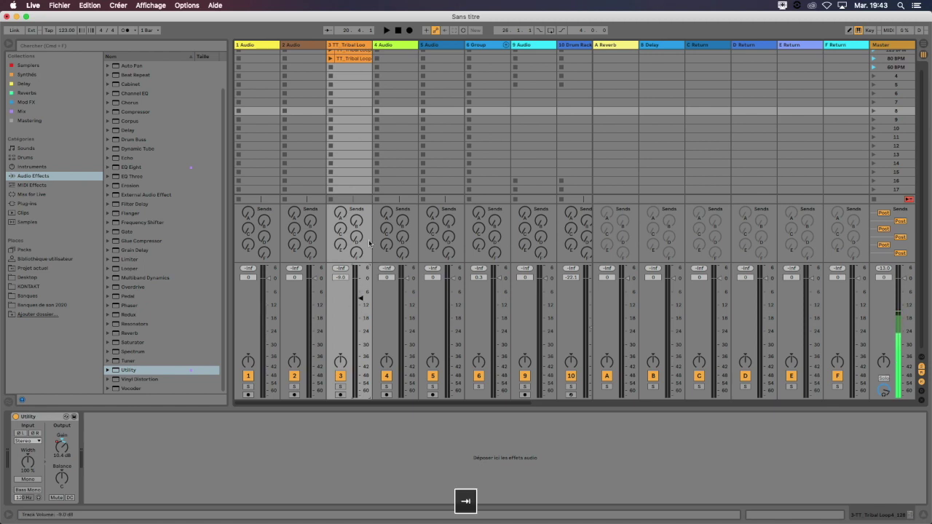
{"action": "left_click", "coordinate": [63, 451]}
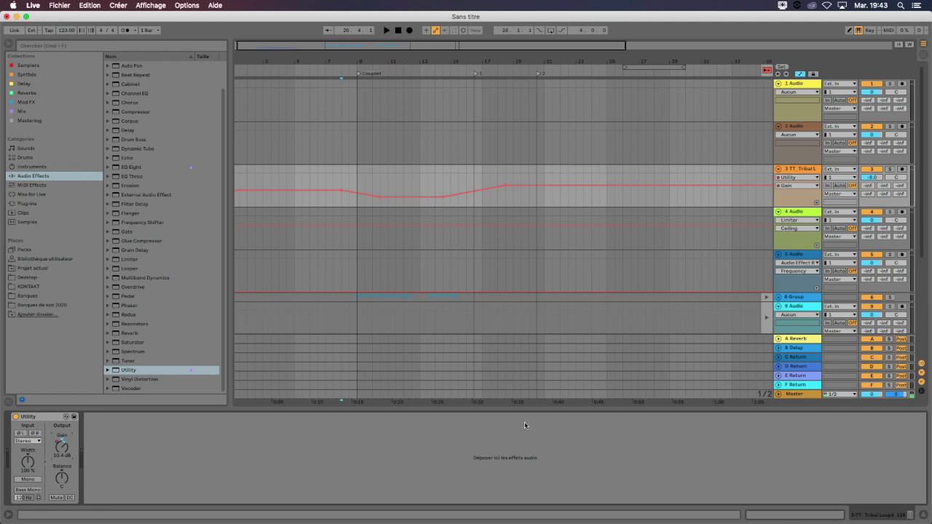
Step: Select tracks 1 through the 6 Group in Session View and lower their volume faders together by about 3.3 dB
{"action": "left_click", "coordinate": [50, 417]}
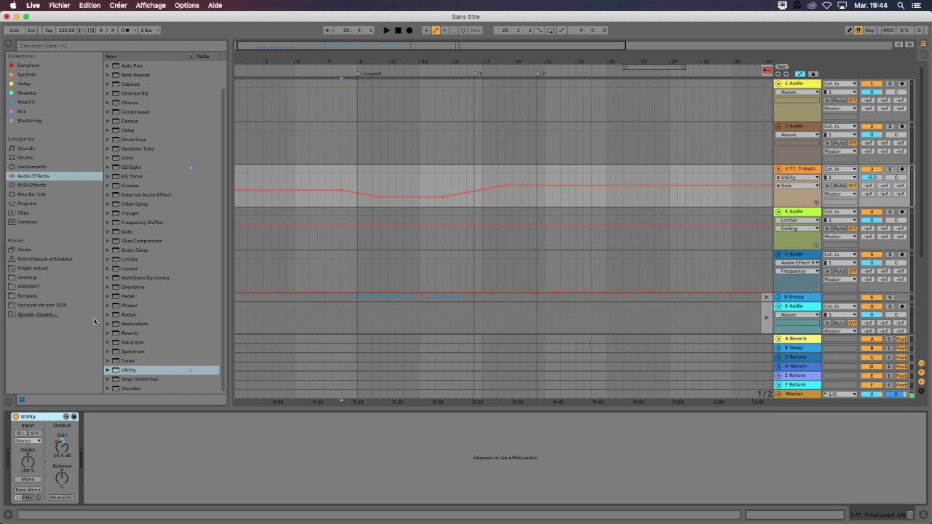
{"action": "key", "text": "Tab"}
{"action": "left_click", "coordinate": [253, 45]}
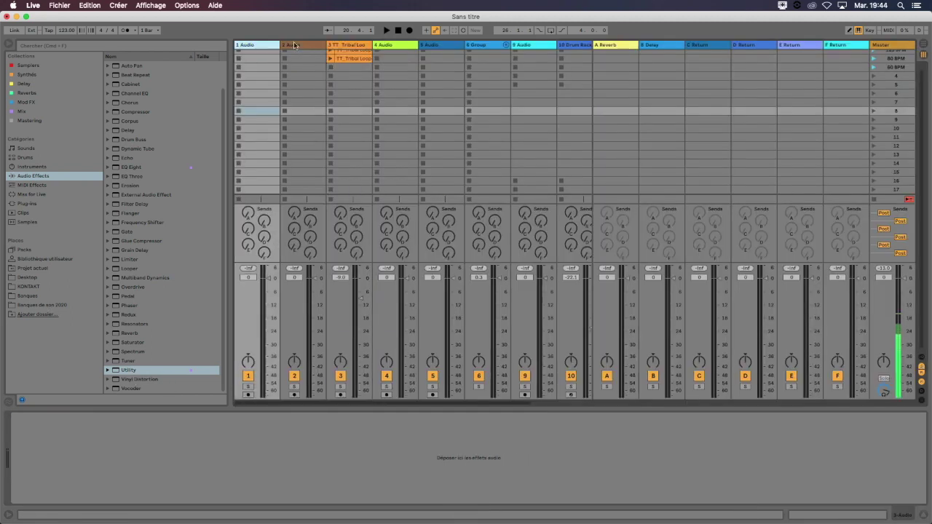
{"action": "left_click", "coordinate": [488, 43]}
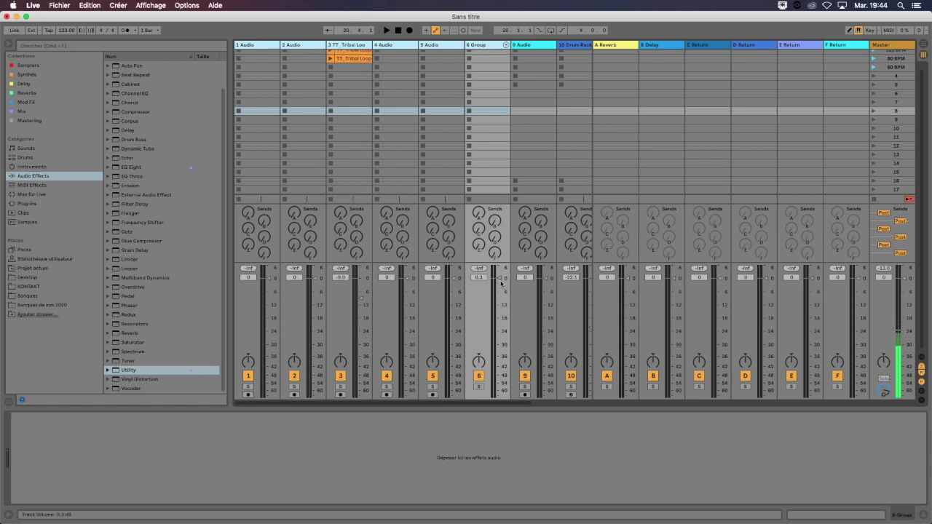
{"action": "left_click", "coordinate": [260, 45]}
{"action": "left_click", "coordinate": [489, 45], "text": "shift"}
{"action": "left_click_drag", "start_coordinate": [498, 278], "coordinate": [498, 293]}
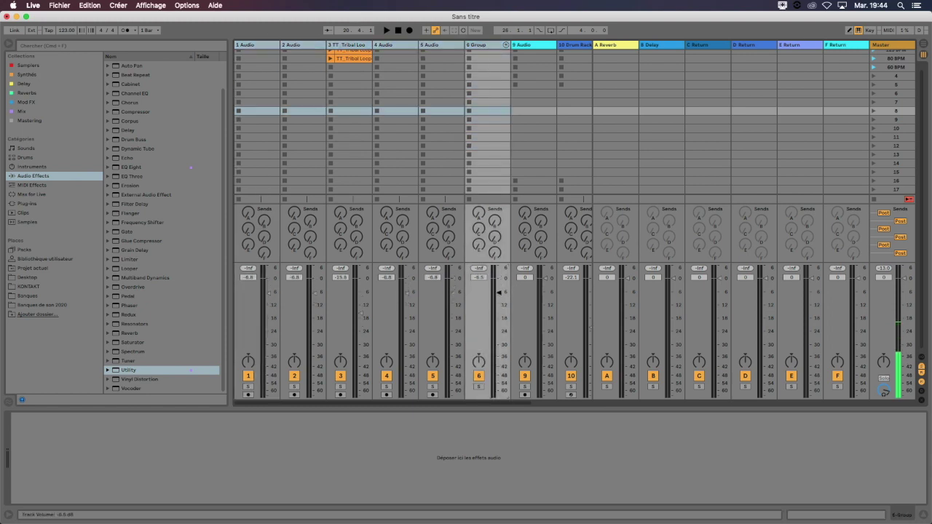
Step: Return to Arrangement View, clear the multi-track selection, and move the insertion marker to the start of the set
{"action": "key", "text": "Tab"}
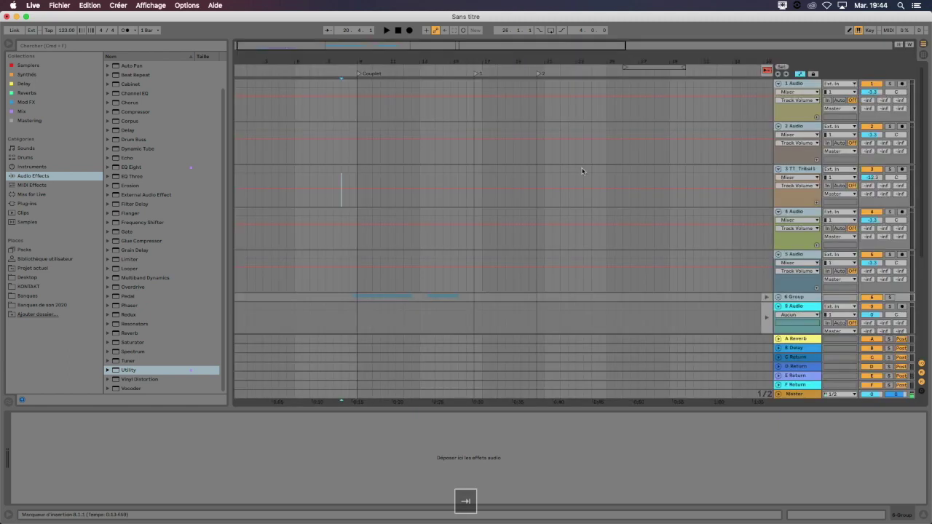
{"action": "left_click", "coordinate": [568, 147]}
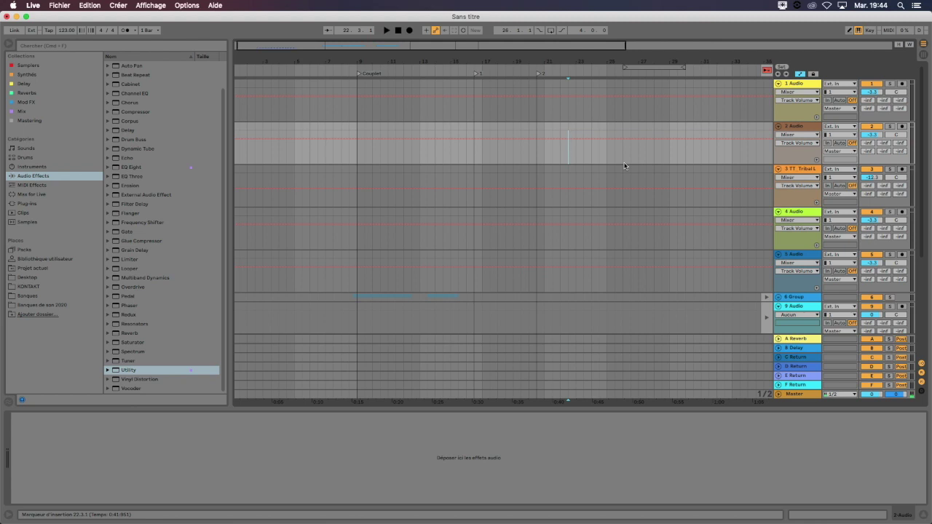
{"action": "key", "text": "Home"}
Step: In Session View, MIDI-map track 1's volume to notes G3 to A3 with a maximum of 0.0 dB, and exit MIDI mapping
{"action": "left_click", "coordinate": [889, 30]}
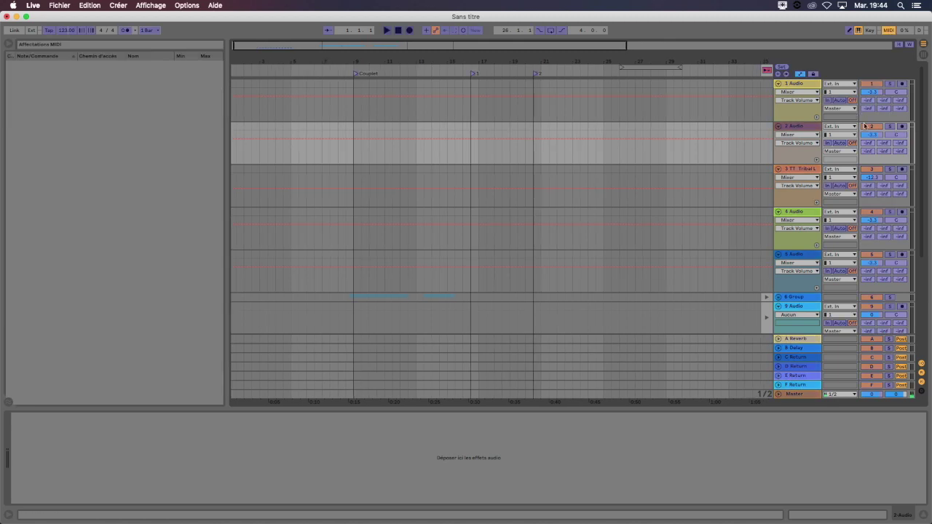
{"action": "key", "text": "Tab"}
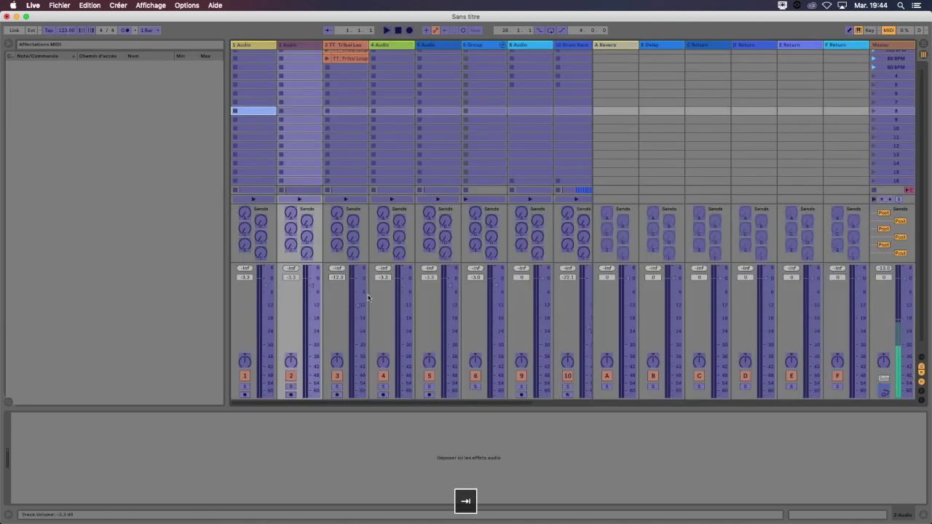
{"action": "left_click", "coordinate": [265, 290]}
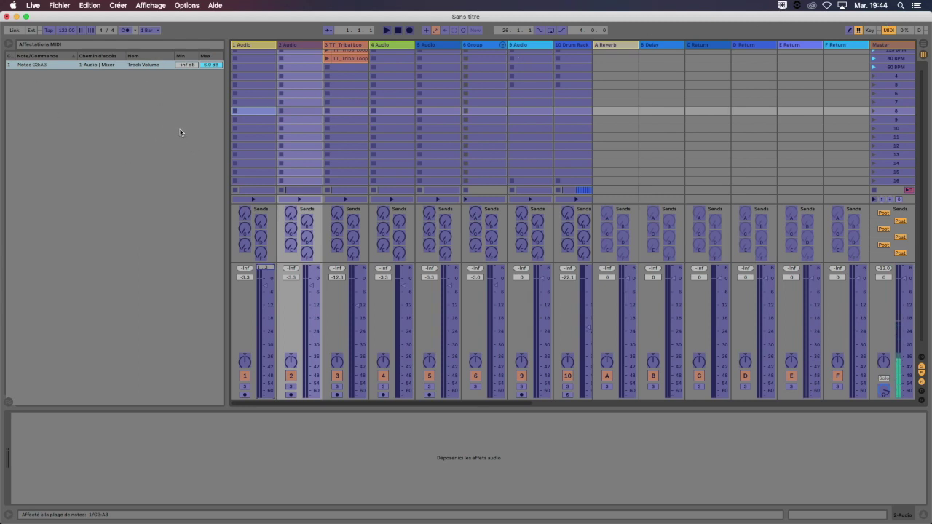
{"action": "left_click", "coordinate": [188, 65]}
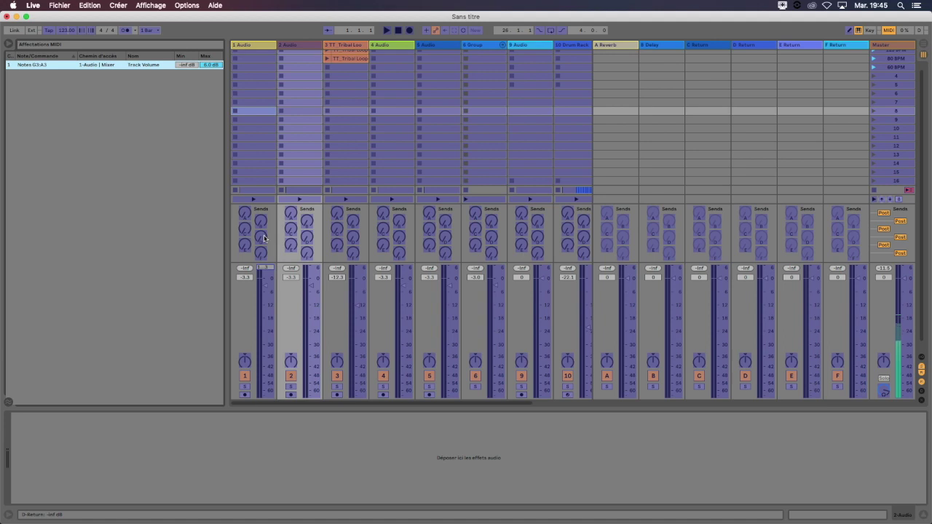
{"action": "left_click", "coordinate": [209, 65]}
{"action": "left_click", "coordinate": [888, 30]}
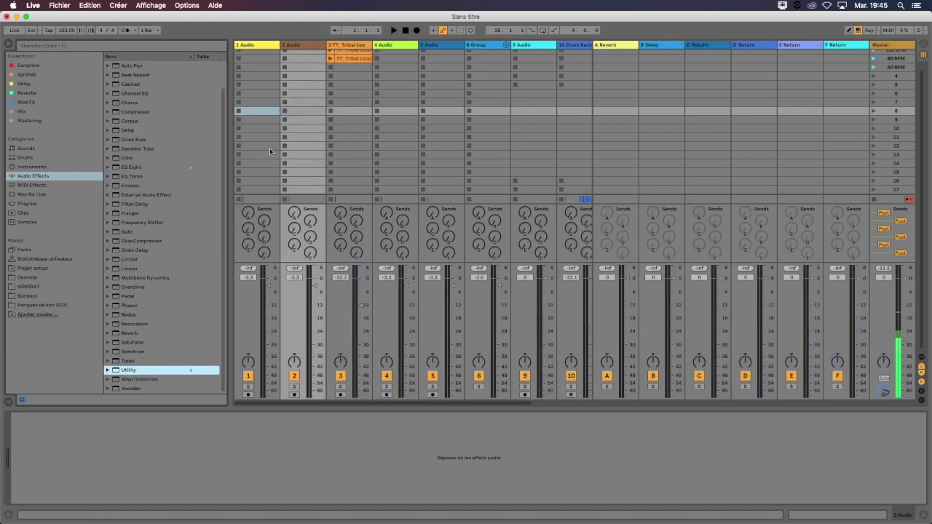
Step: Raise track 1's volume fader to -0.1 dB and add an Auto Filter to the track
{"action": "left_click", "coordinate": [260, 46]}
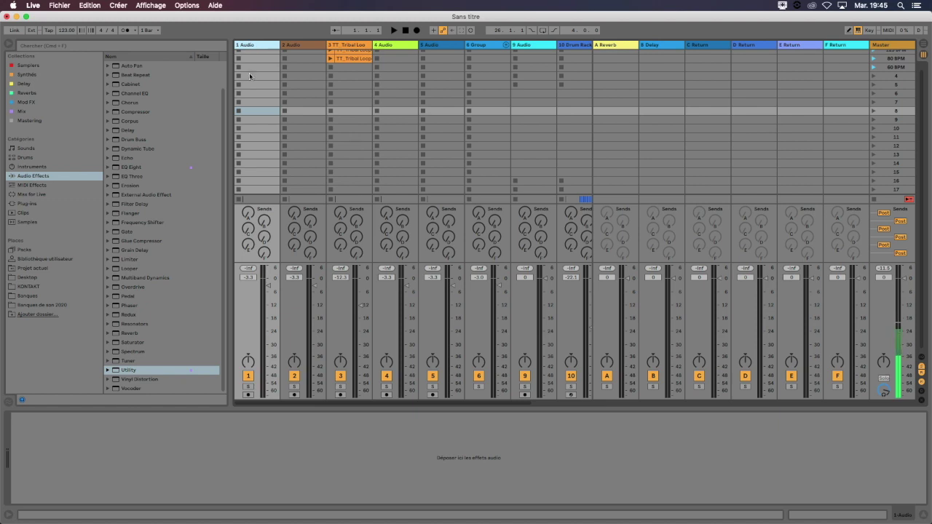
{"action": "mouse_move", "coordinate": [268, 286]}
{"action": "left_mouse_down"}
{"action": "mouse_move", "coordinate": [268, 266]}
{"action": "mouse_move", "coordinate": [268, 293]}
{"action": "mouse_move", "coordinate": [268, 281]}
{"action": "left_mouse_up"}
{"action": "scroll", "coordinate": [141, 103], "scroll_direction": "up", "scroll_amount": 2}
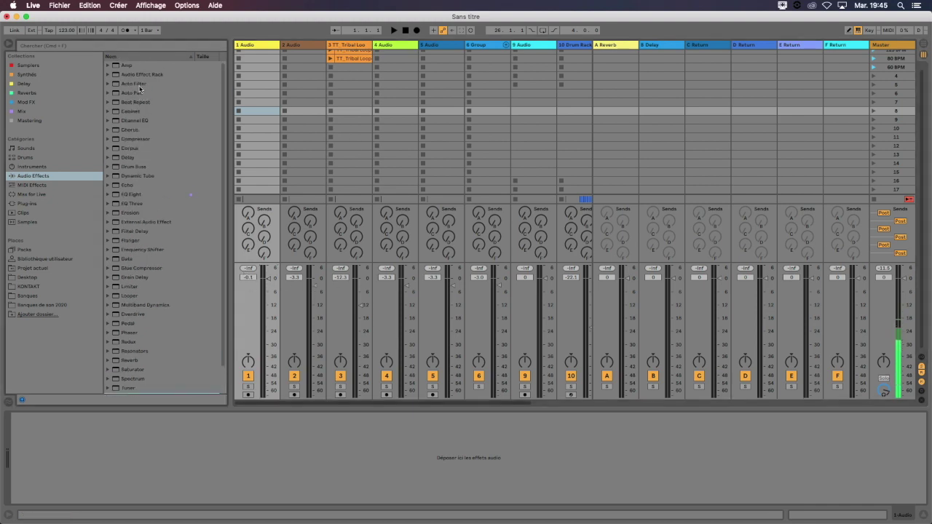
{"action": "double_click", "coordinate": [140, 84]}
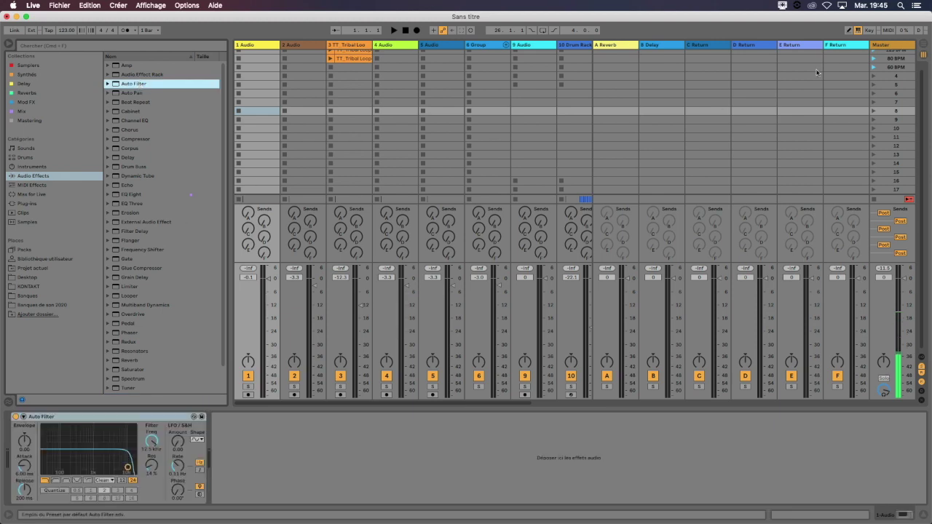
Step: MIDI-map the Auto Filter's Frequency to note G3 and set the mapping's maximum to 2.50 kHz
{"action": "left_click", "coordinate": [887, 30]}
{"action": "left_click", "coordinate": [150, 444]}
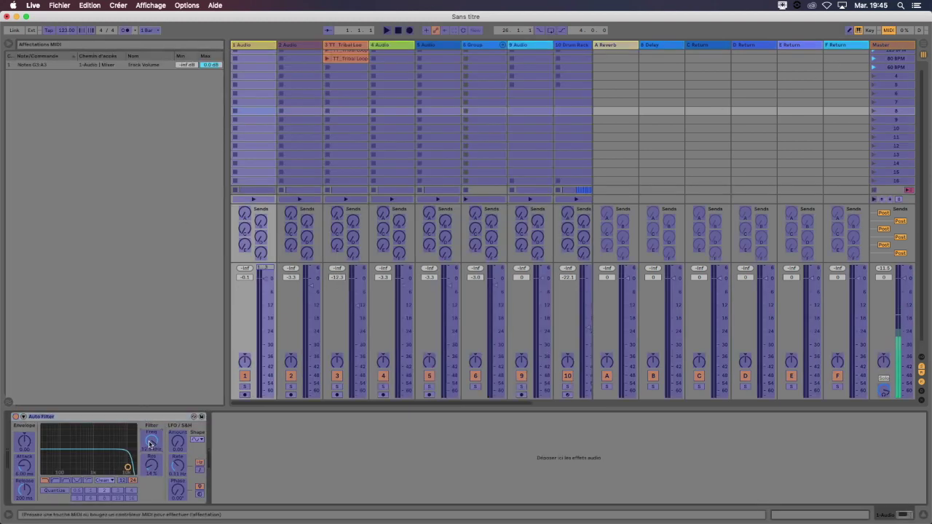
{"action": "key", "text": "g"}
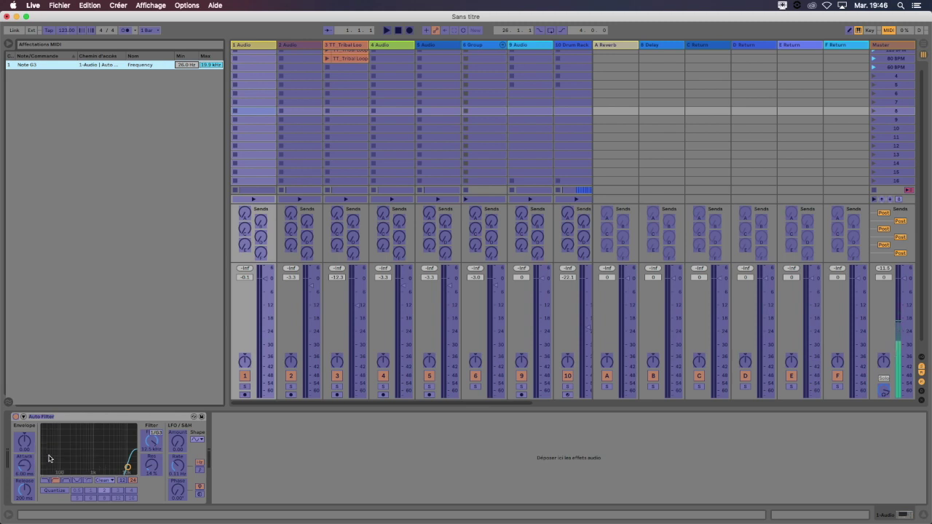
{"action": "left_click", "coordinate": [212, 65]}
{"action": "left_click_drag", "start_coordinate": [211, 65], "coordinate": [211, 93]}
Step: Lower the Auto Filter's cutoff in its filter display with resonance at about 19 %, and exit MIDI mapping
{"action": "left_click_drag", "start_coordinate": [127, 467], "coordinate": [106, 467]}
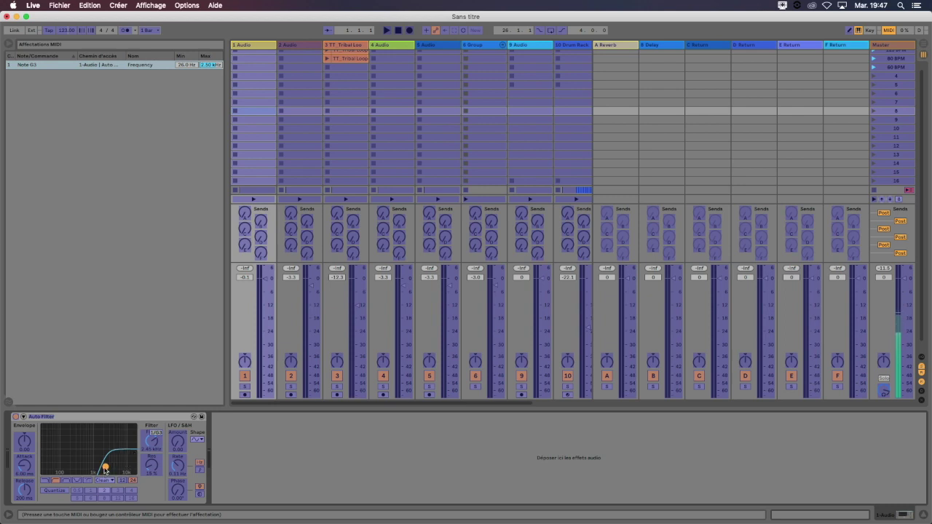
{"action": "mouse_move", "coordinate": [105, 466]}
{"action": "left_mouse_down"}
{"action": "mouse_move", "coordinate": [131, 466]}
{"action": "mouse_move", "coordinate": [108, 466]}
{"action": "left_mouse_up"}
{"action": "mouse_move", "coordinate": [107, 466]}
{"action": "left_mouse_down"}
{"action": "mouse_move", "coordinate": [43, 472]}
{"action": "mouse_move", "coordinate": [107, 465]}
{"action": "left_mouse_up"}
{"action": "left_click", "coordinate": [889, 30]}
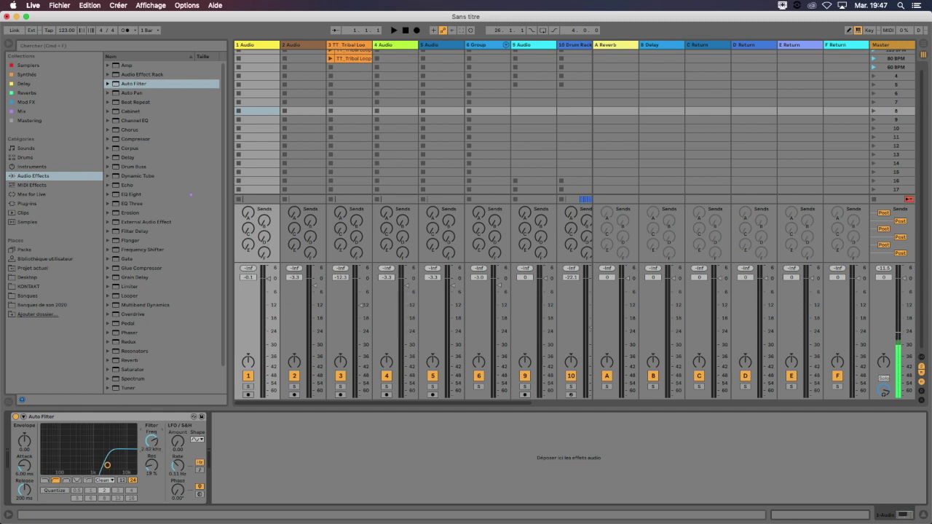
Step: Sweep the Auto Filter's Frequency on track 1 up and back down
{"action": "left_click_drag", "start_coordinate": [152, 442], "coordinate": [151, 410]}
{"action": "left_click_drag", "start_coordinate": [151, 439], "coordinate": [151, 465]}
{"action": "left_click_drag", "start_coordinate": [152, 465], "coordinate": [152, 464]}
{"action": "key", "text": "super+m"}
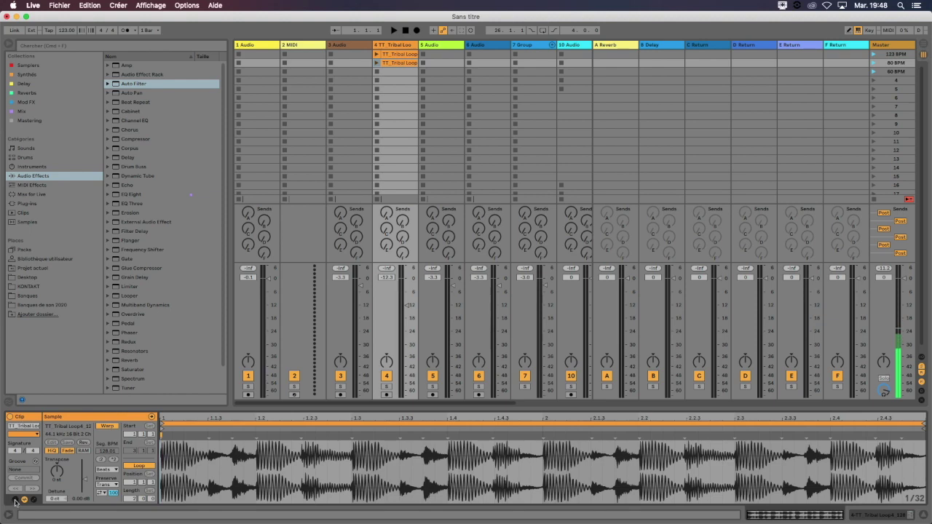
Step: Show the Launch settings of track 4's TT_Tribal Loop clip and examine its Launch Mode and Quantization options
{"action": "left_click", "coordinate": [14, 500]}
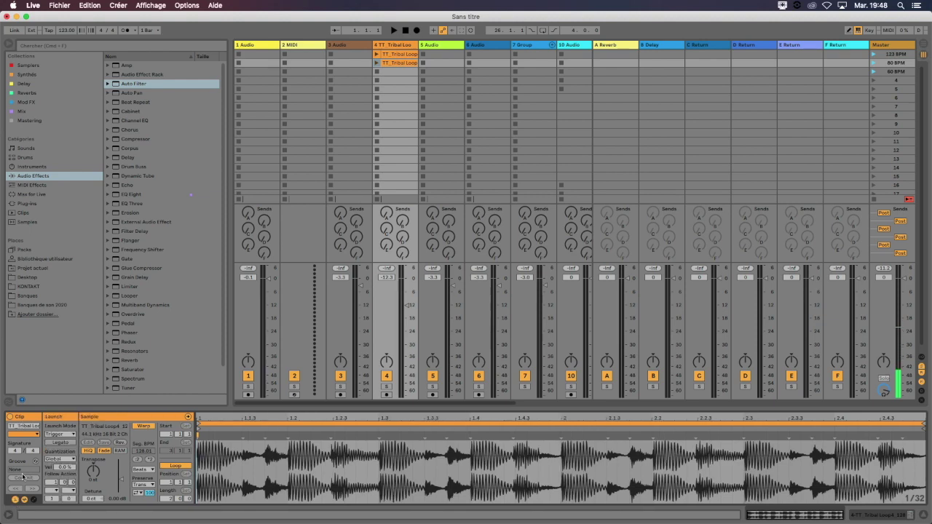
{"action": "left_click", "coordinate": [61, 434]}
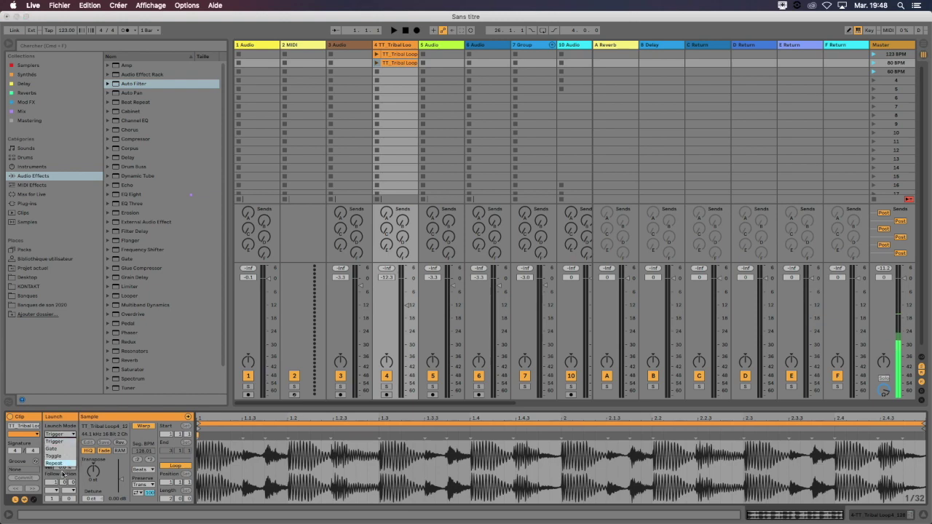
{"action": "left_click", "coordinate": [61, 435]}
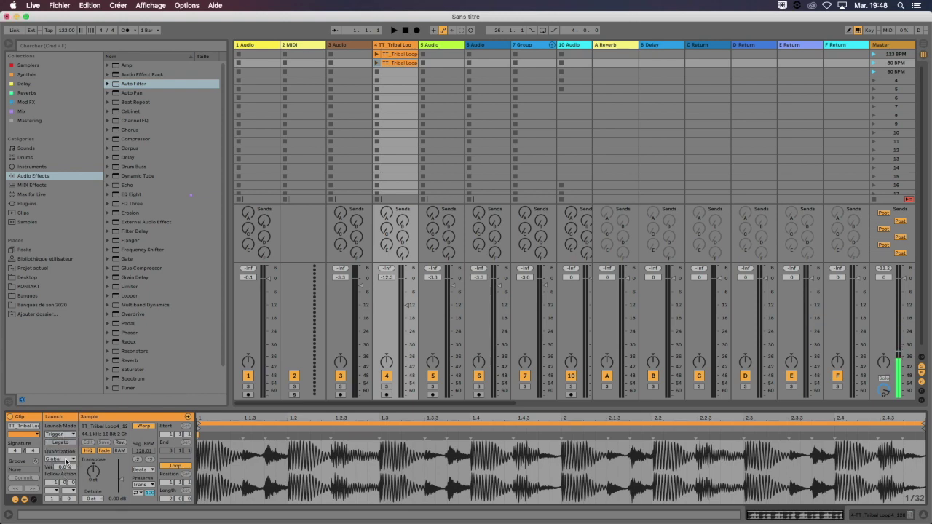
{"action": "left_click", "coordinate": [67, 461]}
{"action": "left_click", "coordinate": [57, 465]}
{"action": "left_click", "coordinate": [69, 460]}
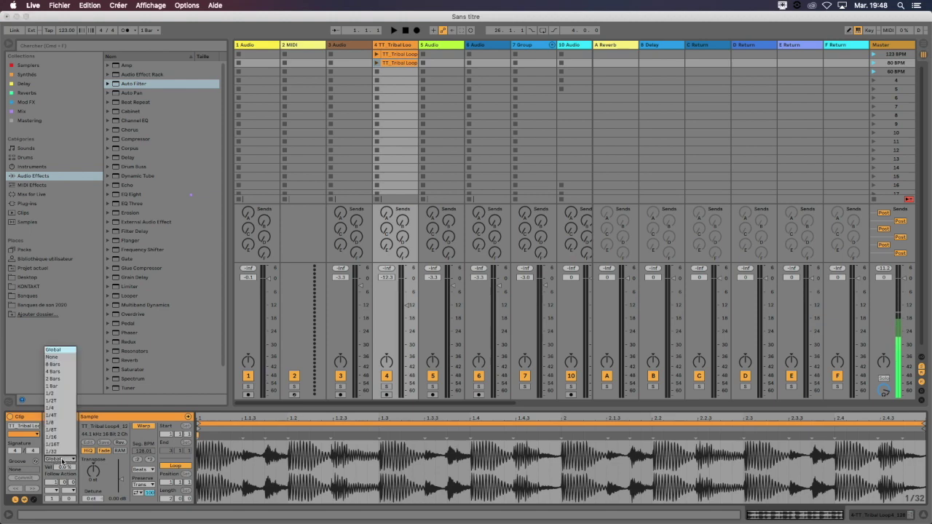
{"action": "left_click", "coordinate": [407, 113]}
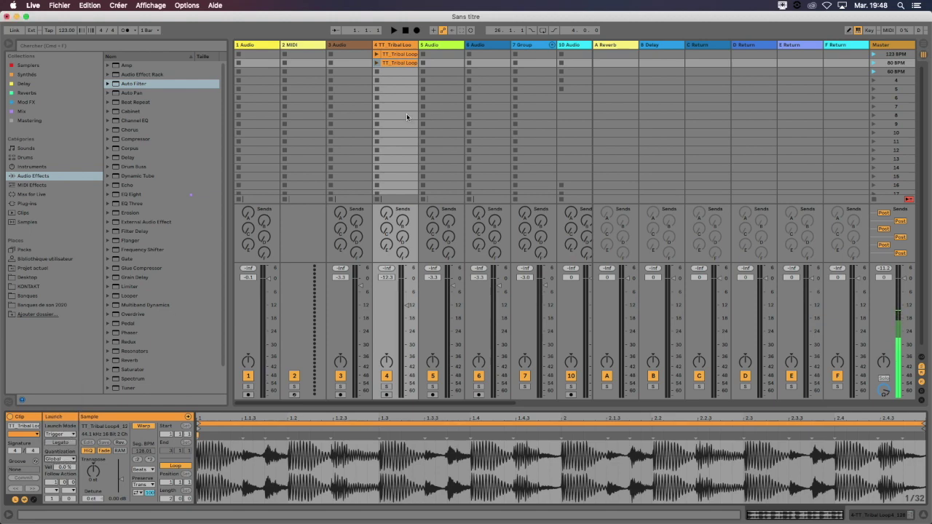
Step: Move track 4's lower TT_Tribal Loop clip into the 60 BPM scene and, while it plays, lower the track's volume to -25.0 dB
{"action": "left_click_drag", "start_coordinate": [398, 63], "coordinate": [400, 72]}
{"action": "left_click", "coordinate": [376, 71]}
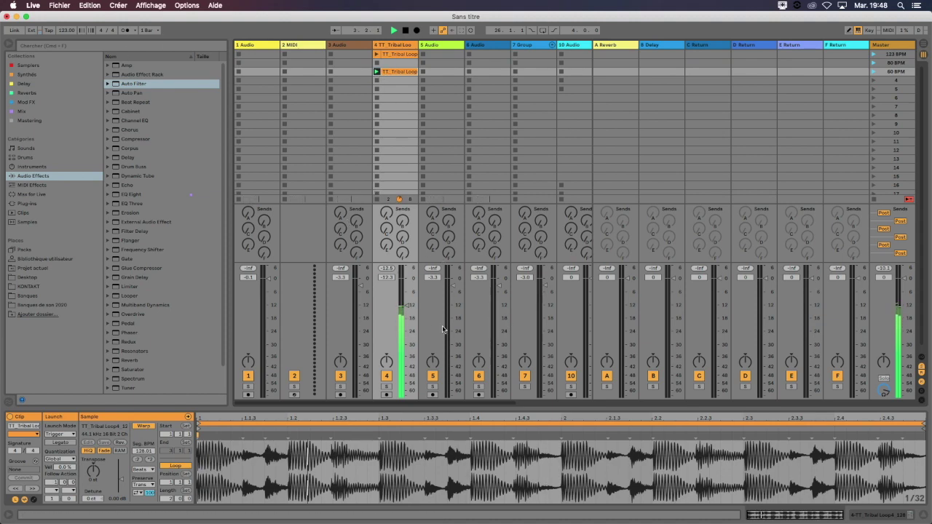
{"action": "left_click_drag", "start_coordinate": [406, 306], "coordinate": [406, 334]}
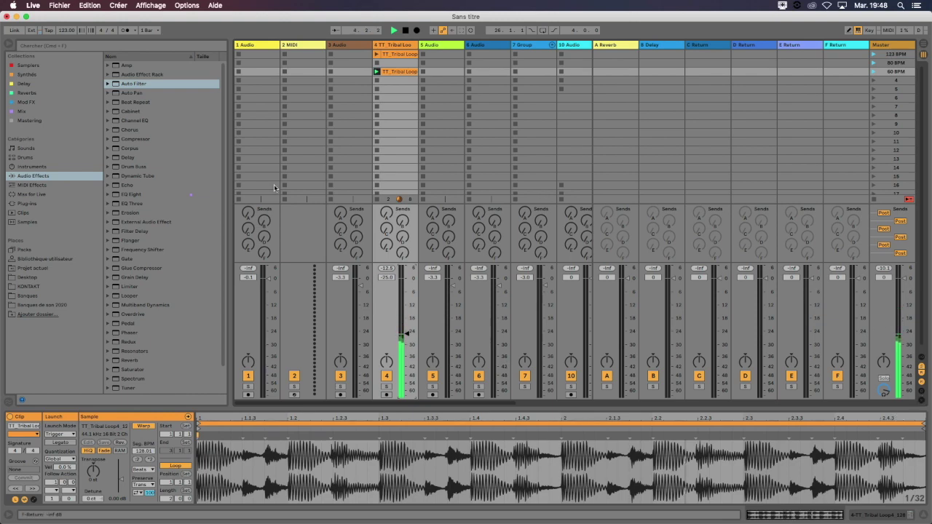
Step: Turn on the metronome and relaunch track 4's clip in the 60 BPM scene to check its launch timing, stopping playback at the end
{"action": "left_click", "coordinate": [128, 30]}
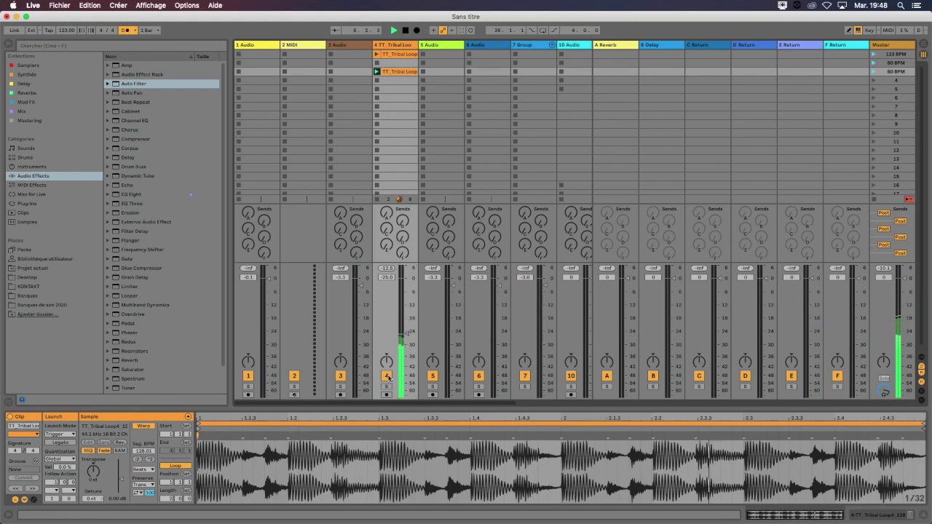
{"action": "key", "text": "space"}
{"action": "left_click", "coordinate": [376, 71]}
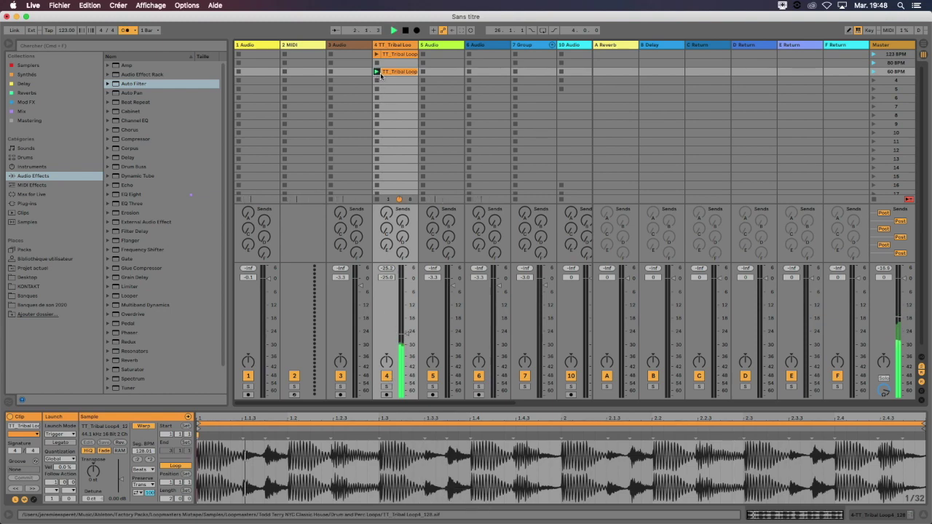
{"action": "key", "text": "space"}
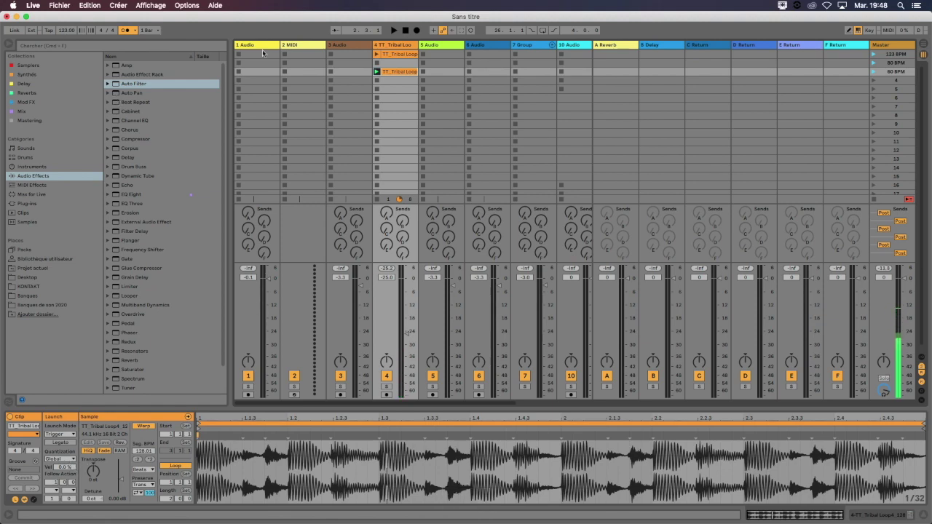
Step: Set the launch Quantization of track 4's 60 BPM scene clip to None, test its playback, and reselect the clip
{"action": "left_click", "coordinate": [65, 459]}
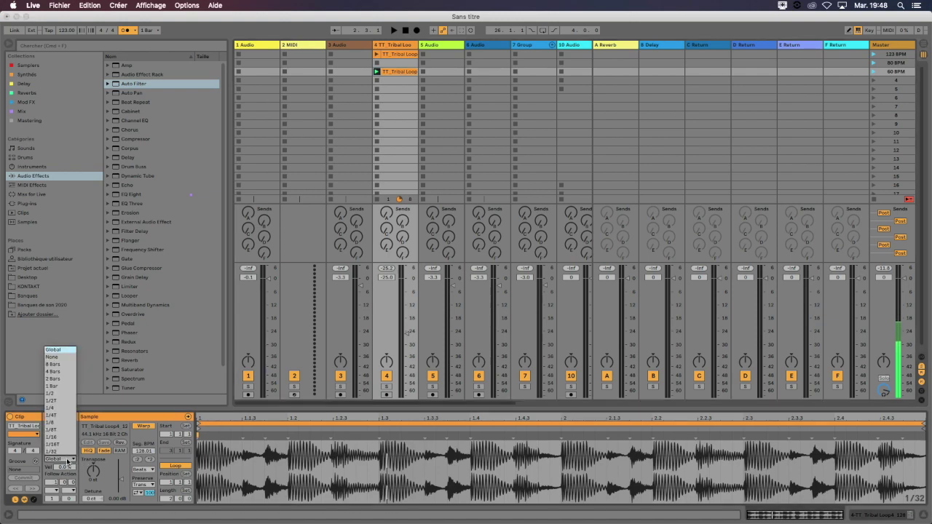
{"action": "left_click", "coordinate": [57, 360]}
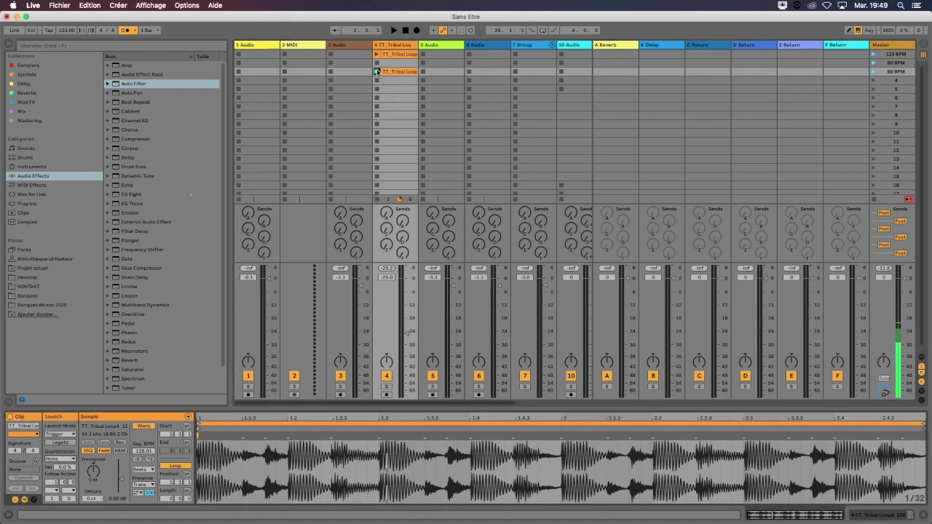
{"action": "key", "text": "space"}
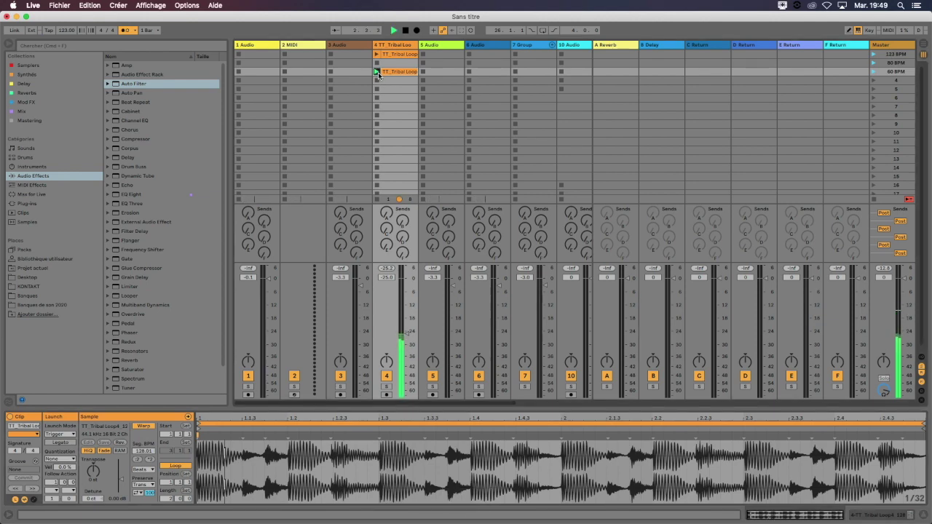
{"action": "key", "text": "space"}
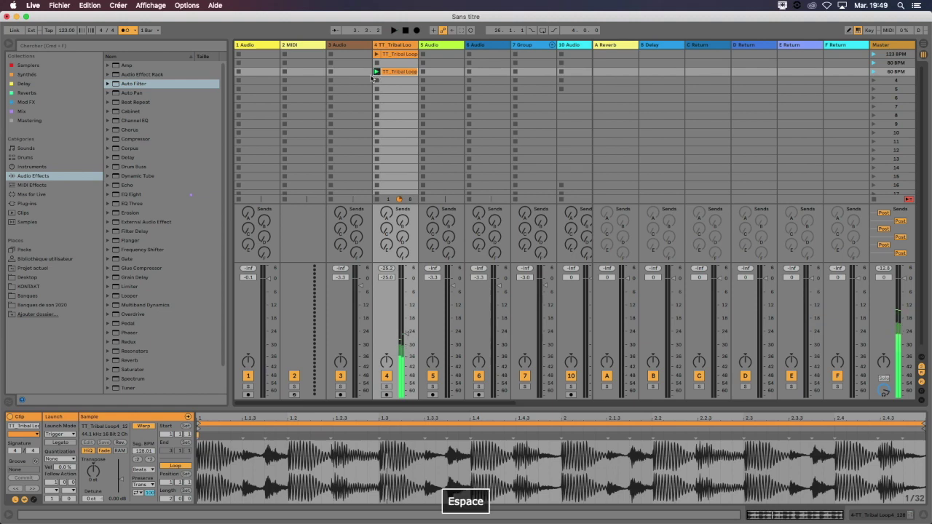
{"action": "left_click", "coordinate": [284, 72]}
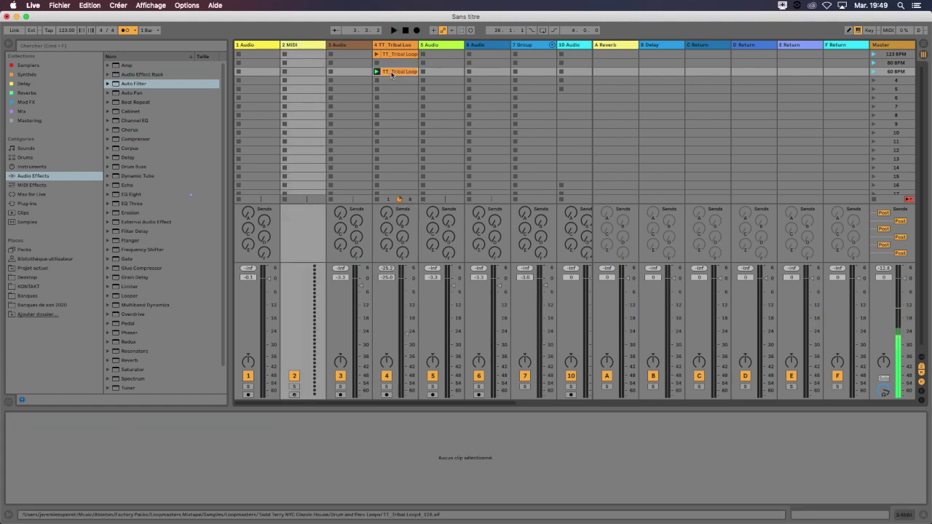
{"action": "left_click", "coordinate": [386, 73]}
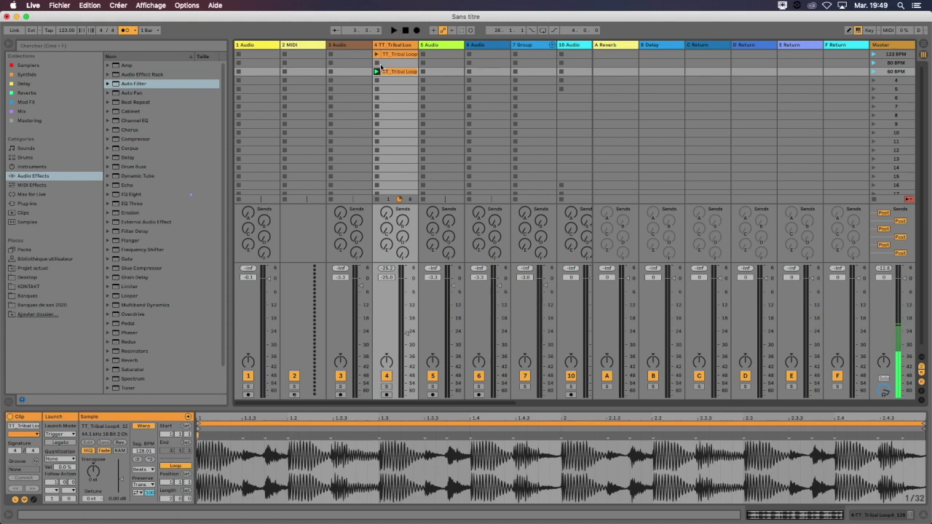
Step: Choose Trigger as the Launch Mode of track 4's 60 BPM scene clip and launch the clip to test it
{"action": "left_click", "coordinate": [60, 434]}
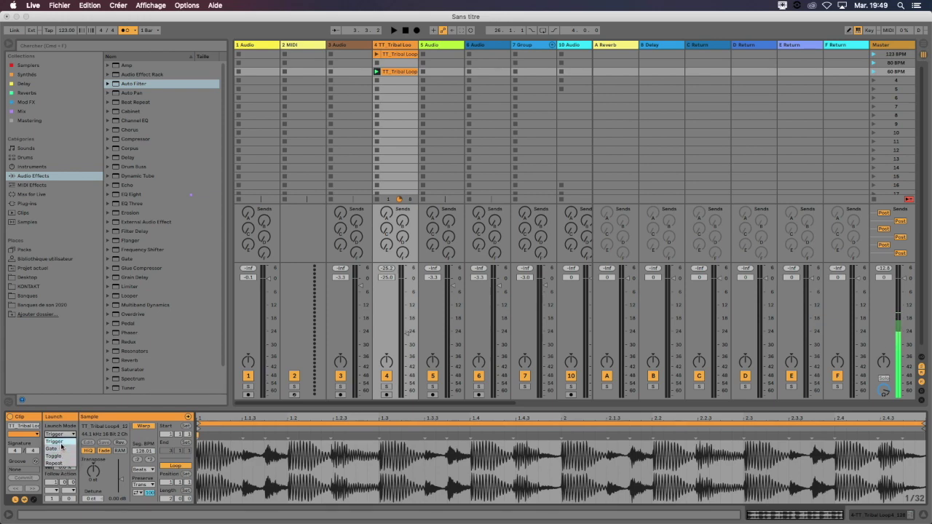
{"action": "left_click", "coordinate": [60, 441]}
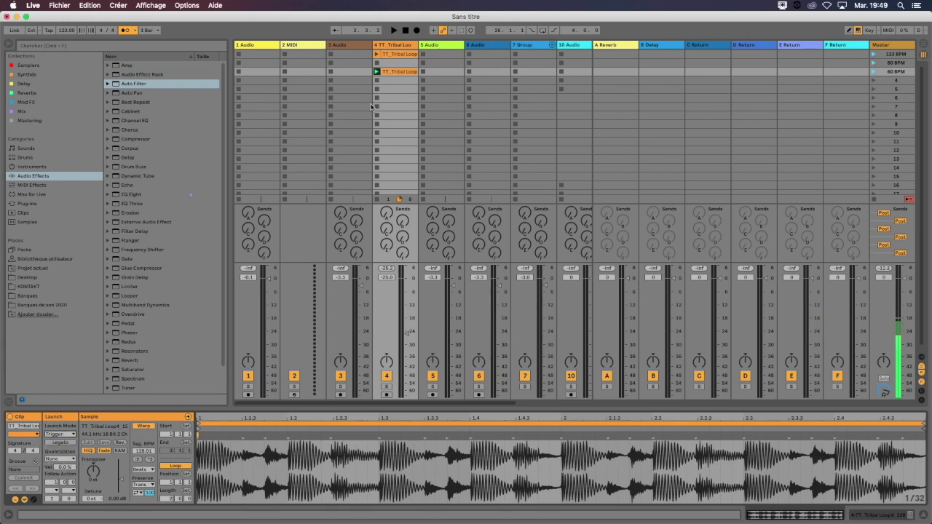
{"action": "left_click", "coordinate": [376, 71]}
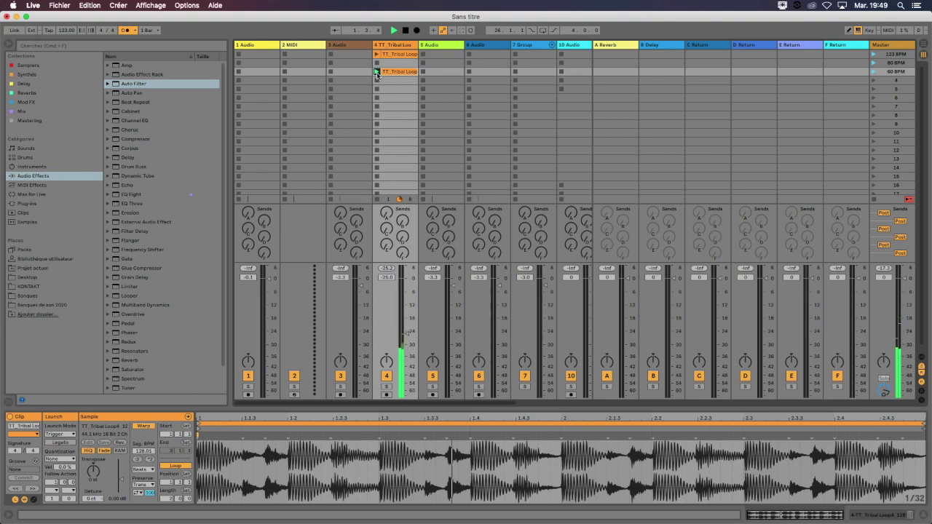
Step: Set the Launch Mode of track 4's 60 BPM scene clip to Gate, test its launch behaviour, and stop playback
{"action": "left_click", "coordinate": [59, 434]}
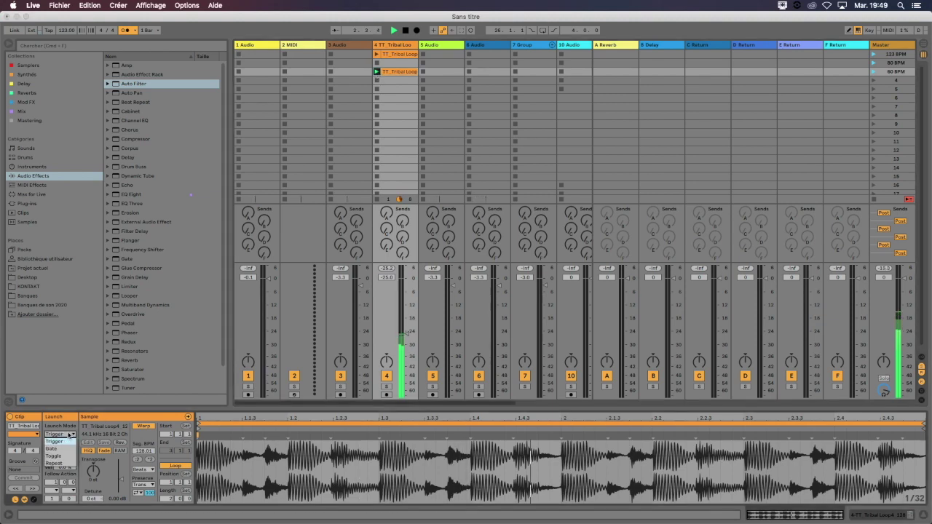
{"action": "left_click", "coordinate": [60, 449]}
{"action": "left_click", "coordinate": [376, 71]}
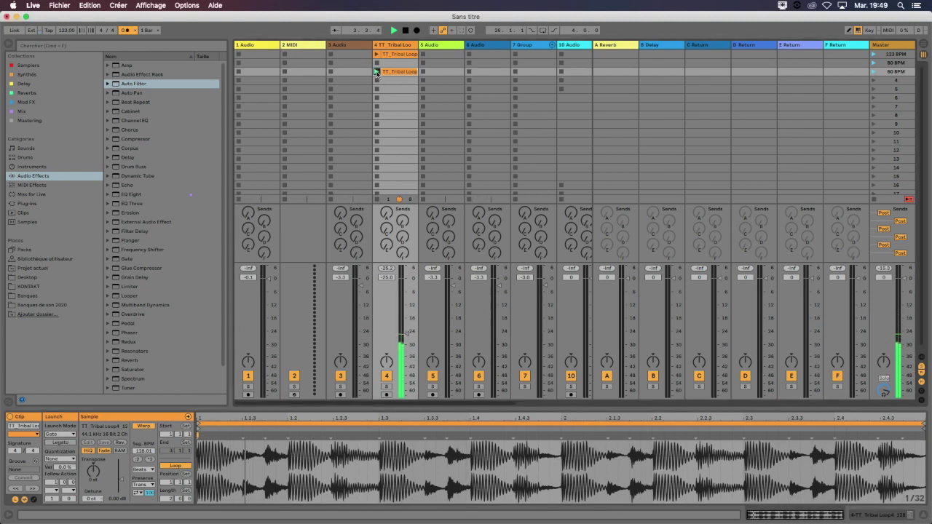
{"action": "left_click", "coordinate": [376, 71]}
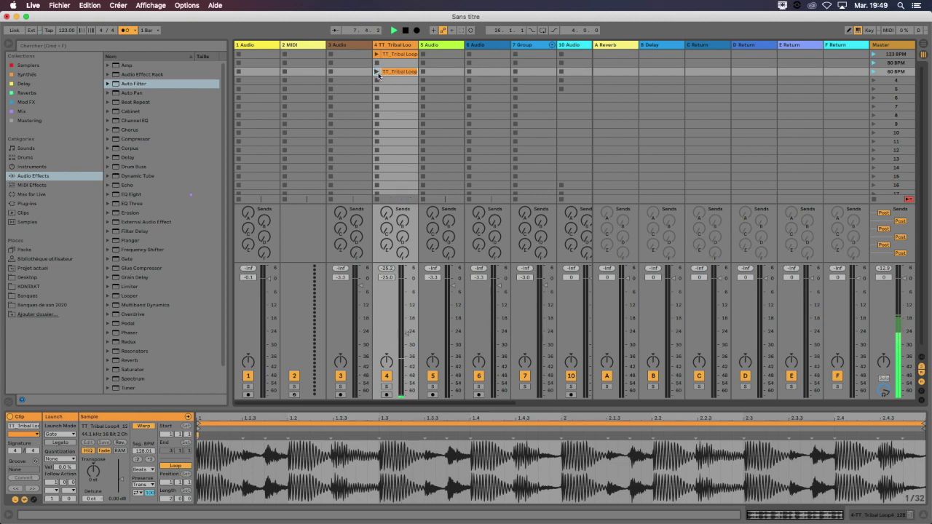
{"action": "left_click", "coordinate": [377, 73]}
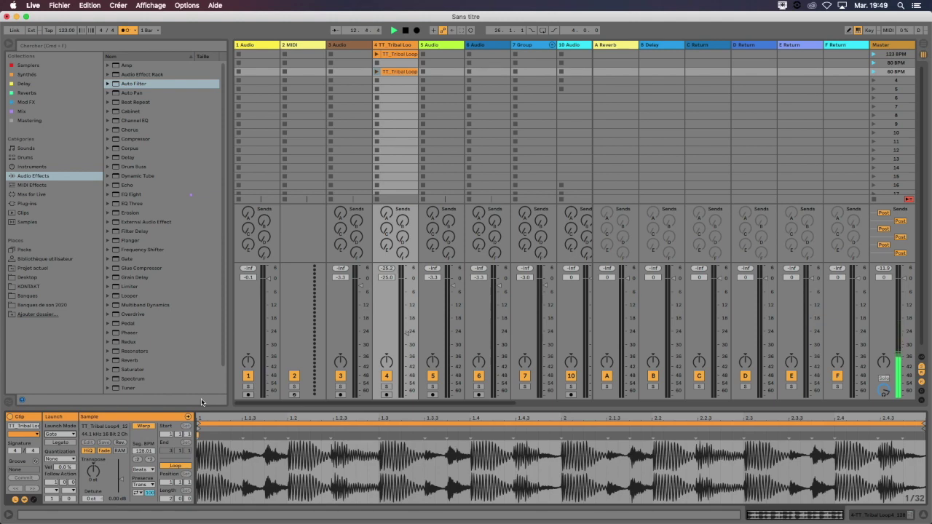
{"action": "left_click", "coordinate": [406, 31]}
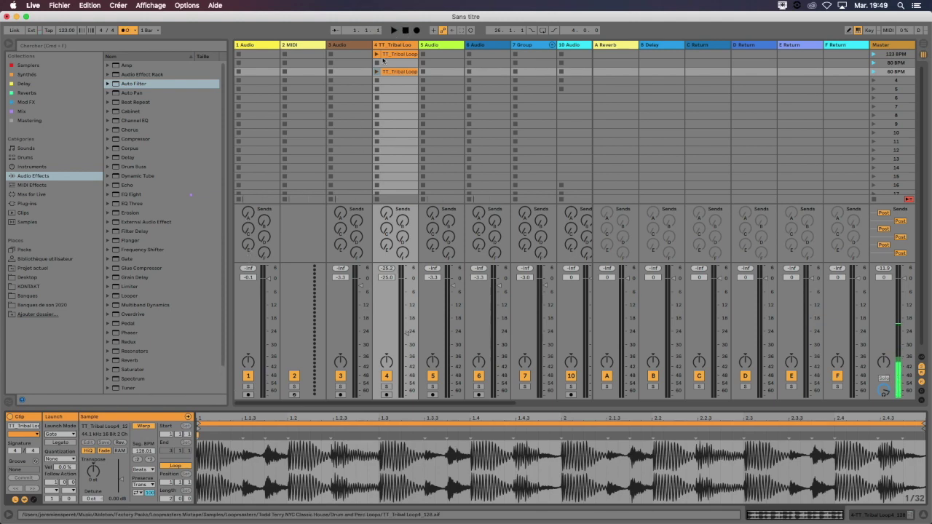
Step: Hide the Sends section of the mixer and show the input/output routing section for all tracks
{"action": "left_click", "coordinate": [435, 46]}
{"action": "left_click", "coordinate": [476, 45]}
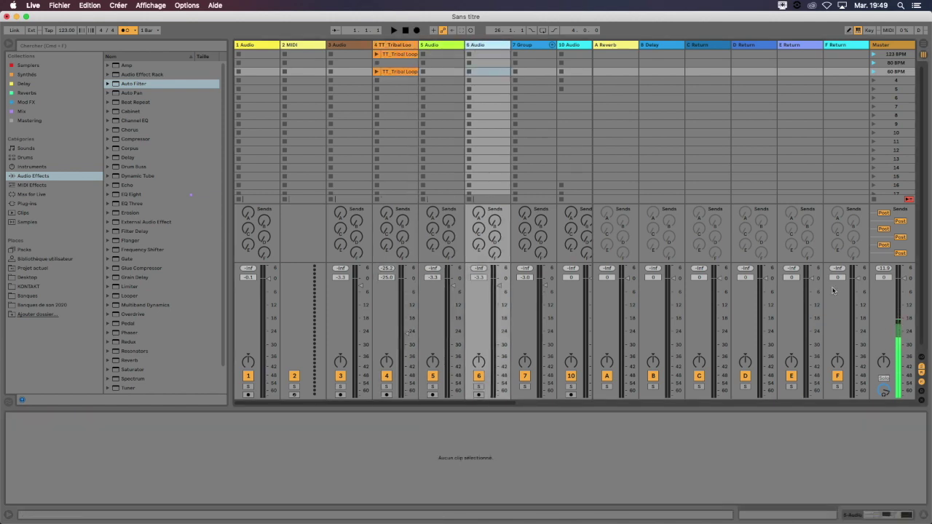
{"action": "left_click", "coordinate": [921, 368]}
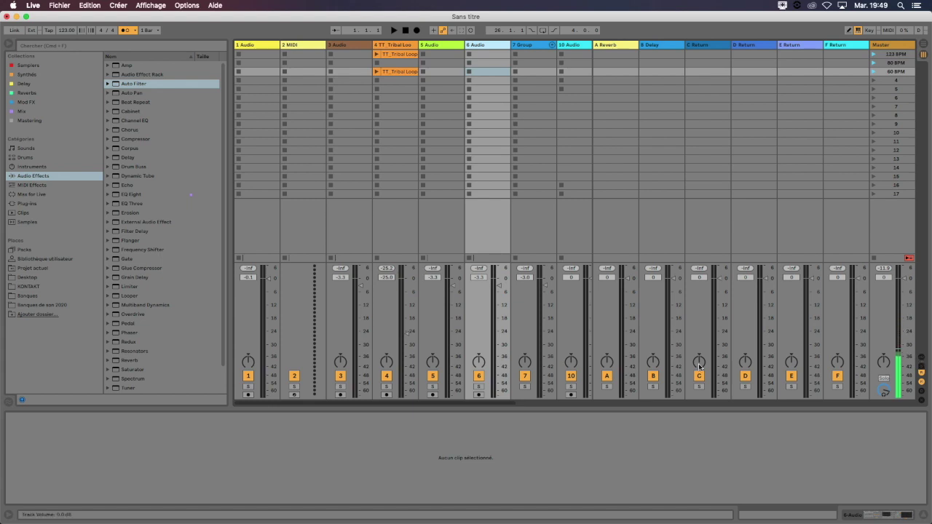
{"action": "left_click", "coordinate": [438, 221]}
{"action": "left_click", "coordinate": [475, 49]}
{"action": "left_click", "coordinate": [520, 48]}
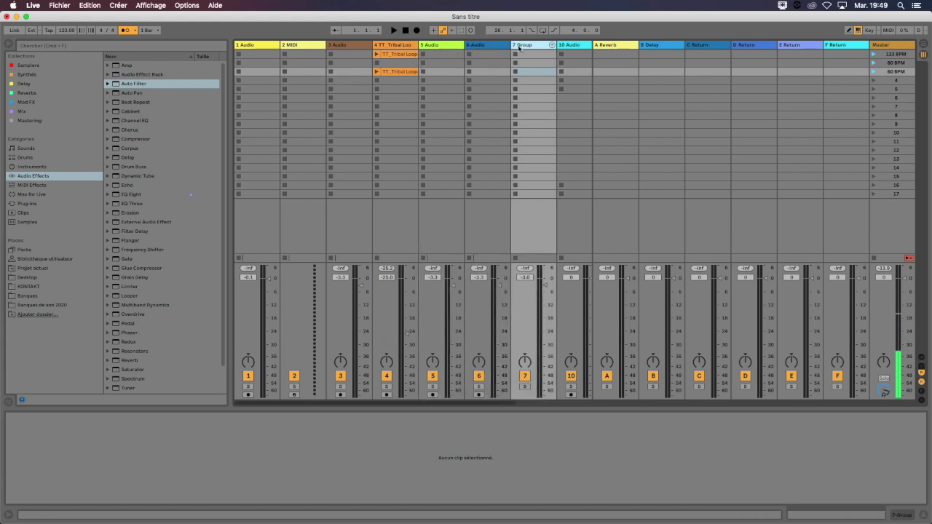
{"action": "left_click", "coordinate": [456, 50]}
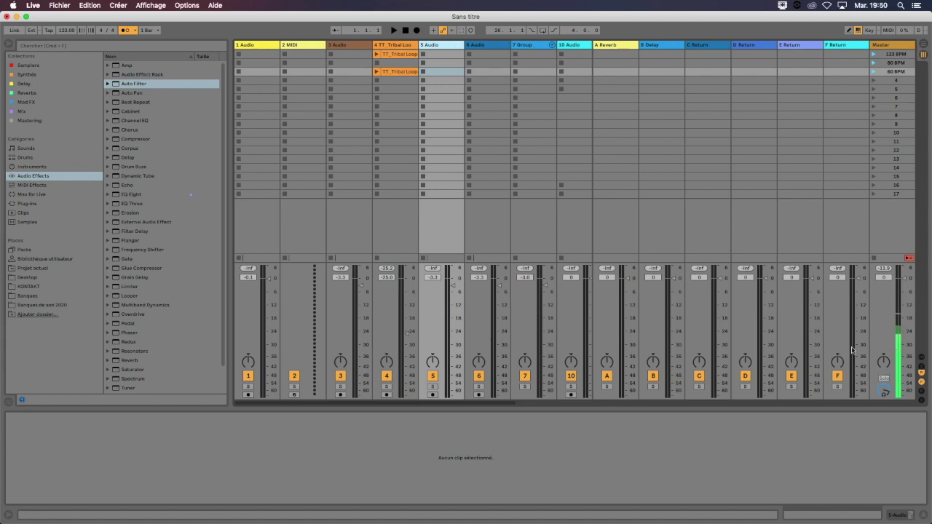
{"action": "left_click", "coordinate": [921, 358]}
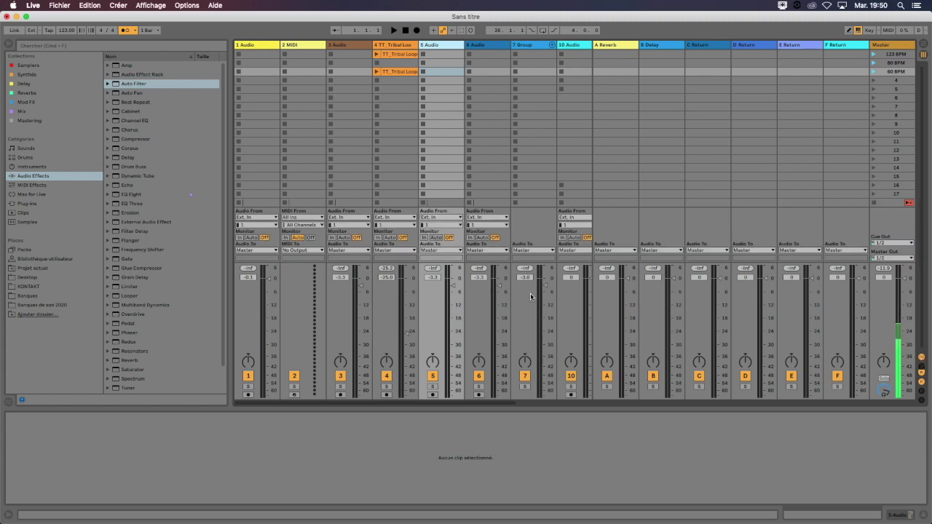
Step: Set track 5's Audio From source to 4-TT Tribal Loop4 128
{"action": "left_click", "coordinate": [391, 54]}
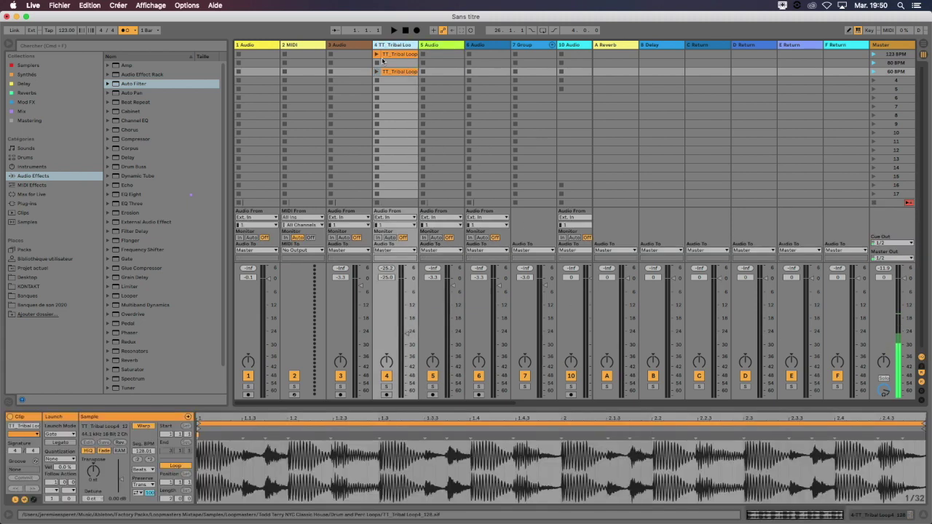
{"action": "left_click", "coordinate": [434, 46]}
{"action": "left_click", "coordinate": [450, 217]}
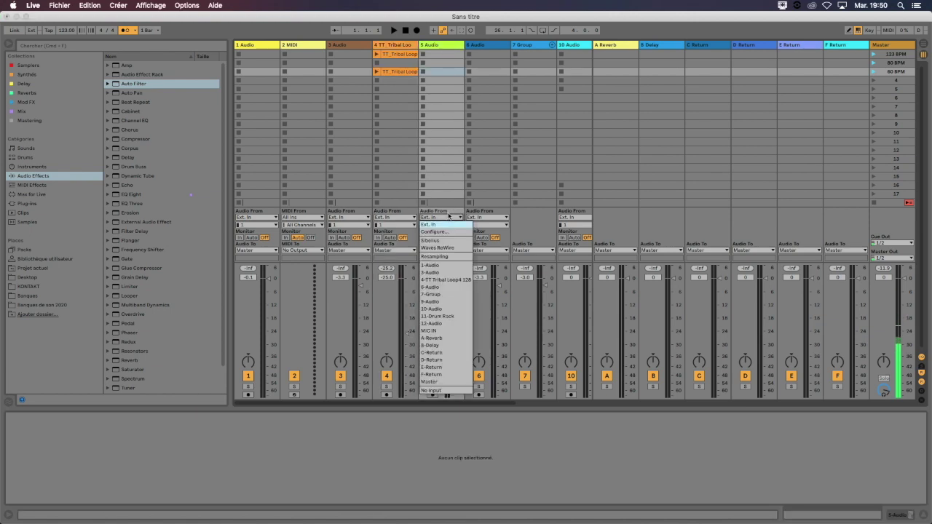
{"action": "left_click", "coordinate": [447, 280]}
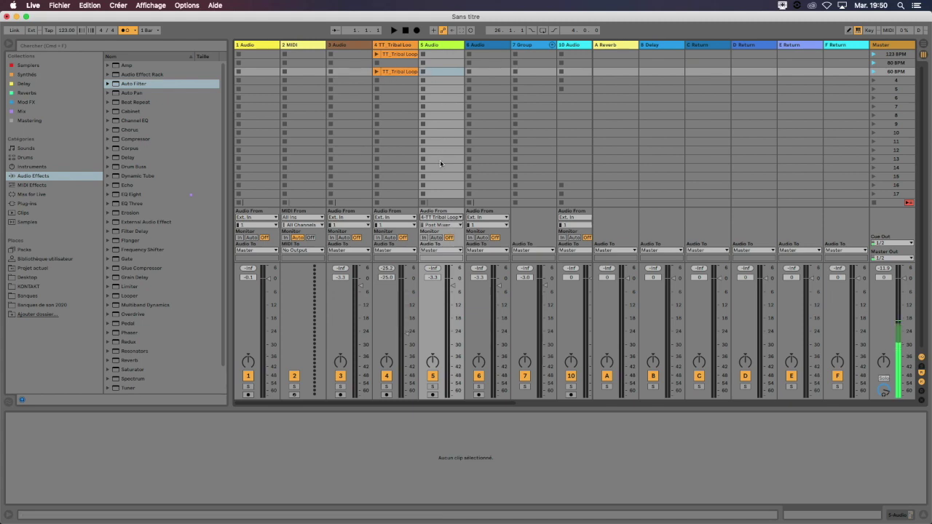
Step: With track 5 armed at -9.6 dB, record track 4's 123 BPM scene clip into its first slot while transposing the source to 27 st
{"action": "left_click", "coordinate": [432, 395]}
{"action": "left_click_drag", "start_coordinate": [453, 287], "coordinate": [453, 299]}
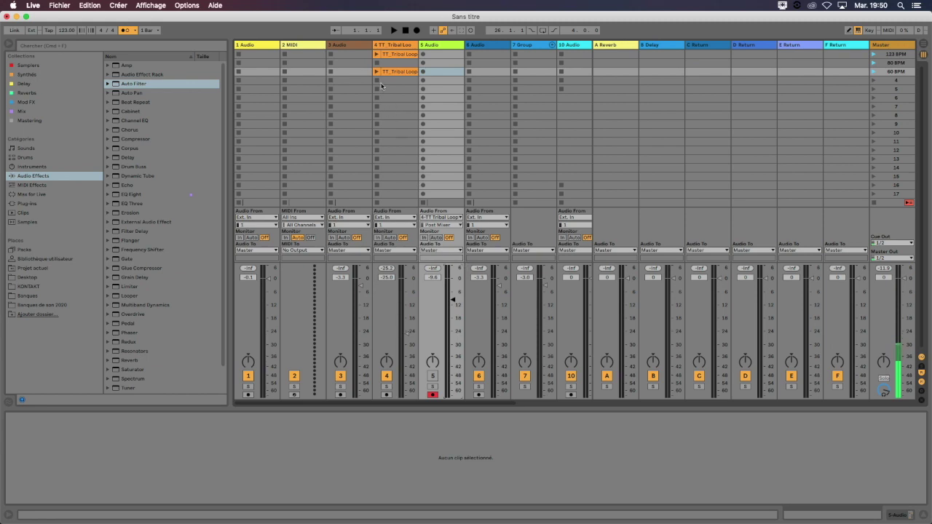
{"action": "left_click", "coordinate": [378, 54]}
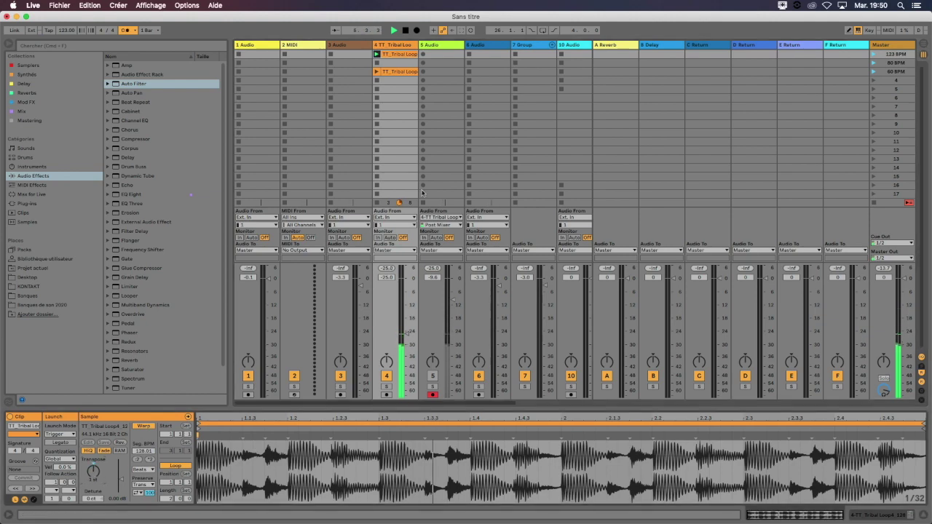
{"action": "left_click", "coordinate": [427, 55]}
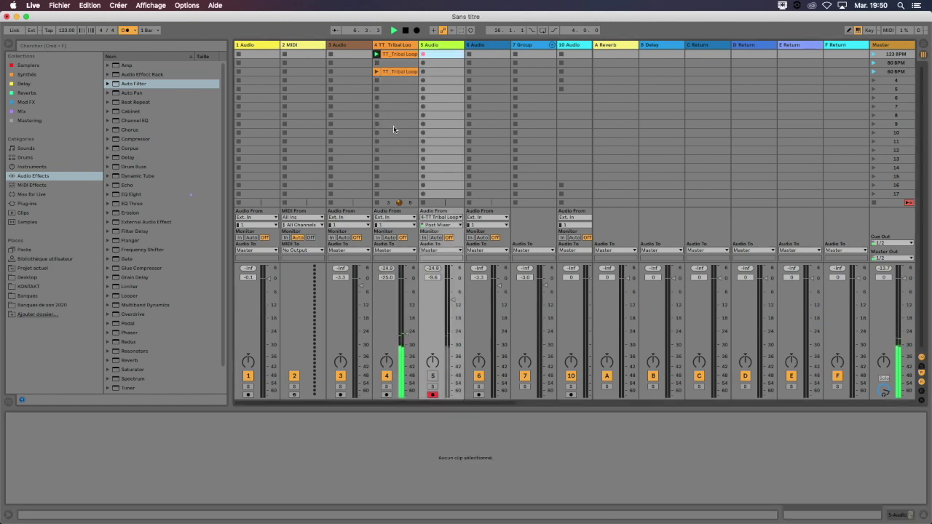
{"action": "left_click", "coordinate": [399, 54]}
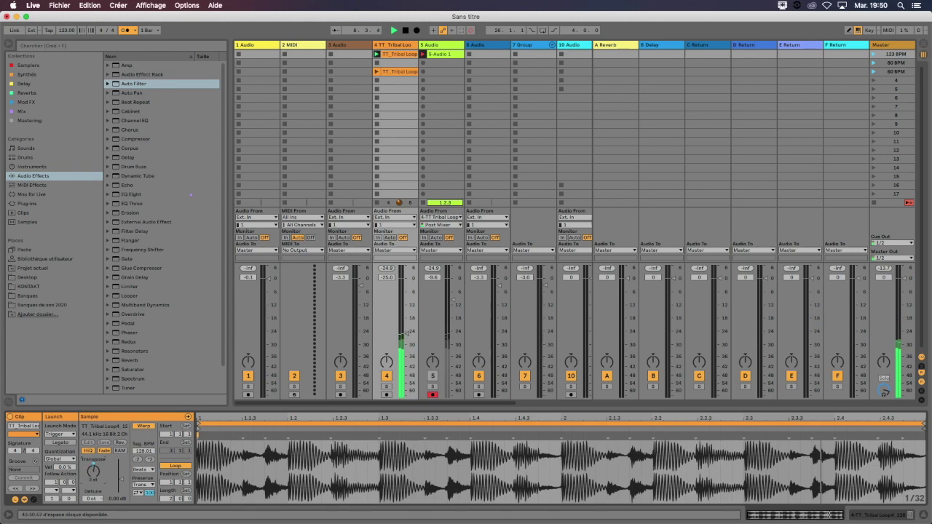
{"action": "left_click", "coordinate": [433, 394]}
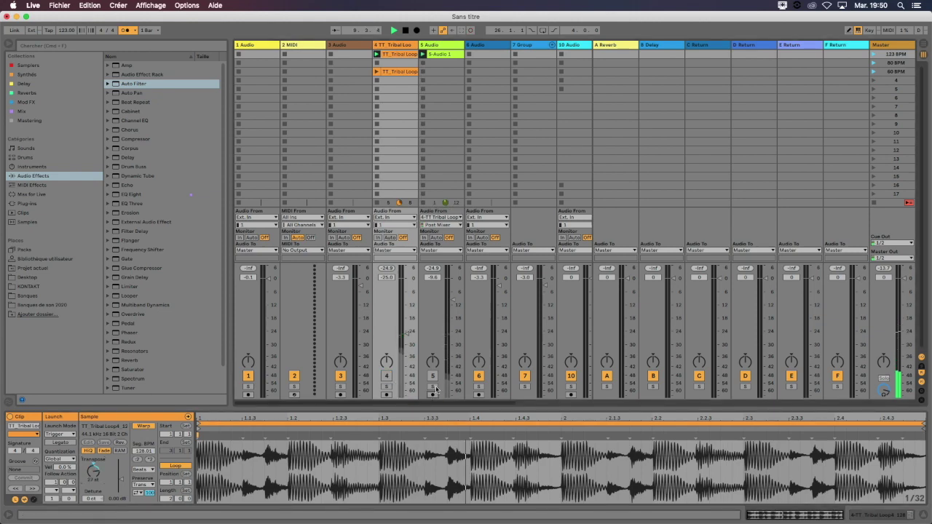
Step: Activate track 5 to listen to its recorded clip, mute the track again, and stop playback
{"action": "left_click", "coordinate": [432, 376]}
{"action": "left_click", "coordinate": [440, 54]}
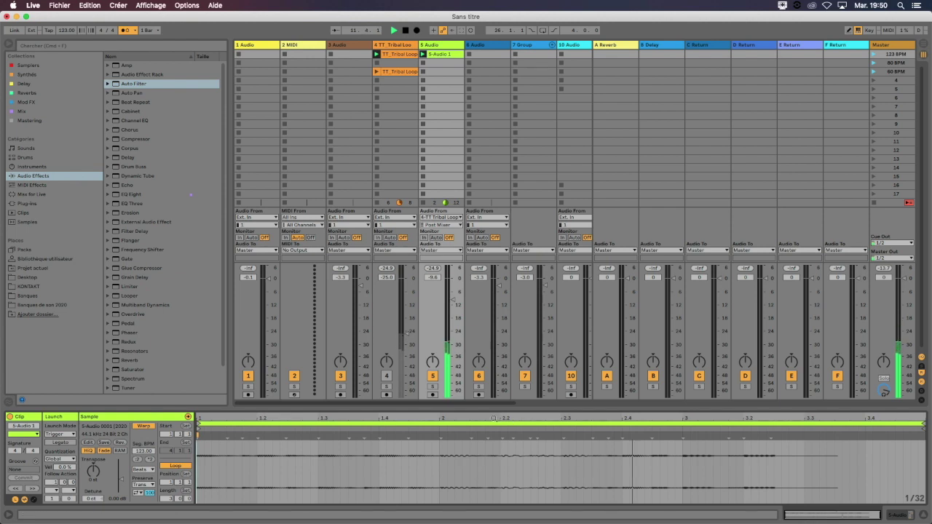
{"action": "left_click", "coordinate": [434, 377]}
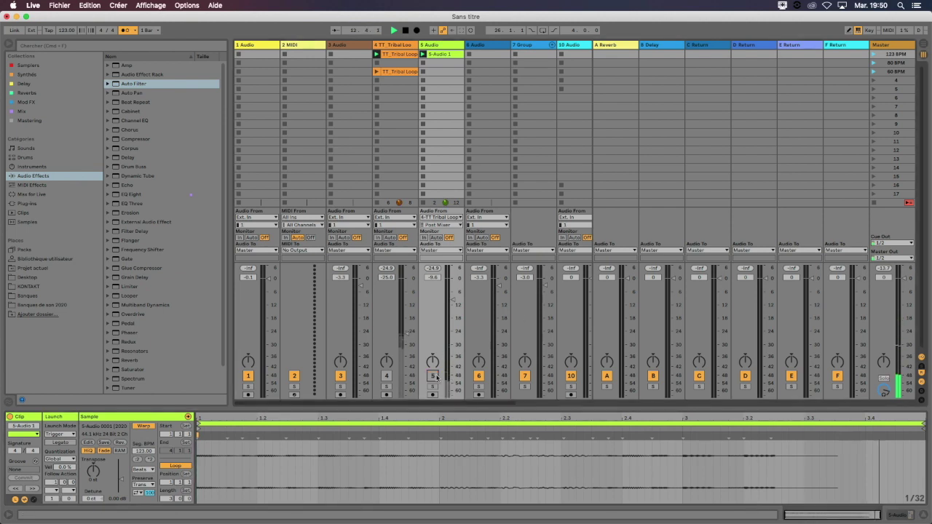
{"action": "key", "text": "space"}
Step: Examine the Pre FX, Post FX and Post Mixer options of track 5's input and compare its recorded clip with track 4's source clip
{"action": "key", "text": "Left"}
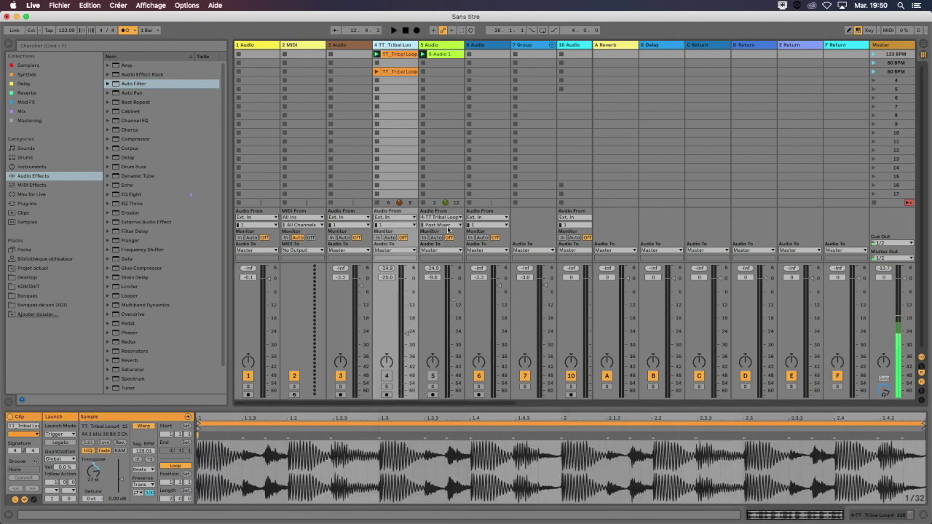
{"action": "left_click", "coordinate": [446, 225]}
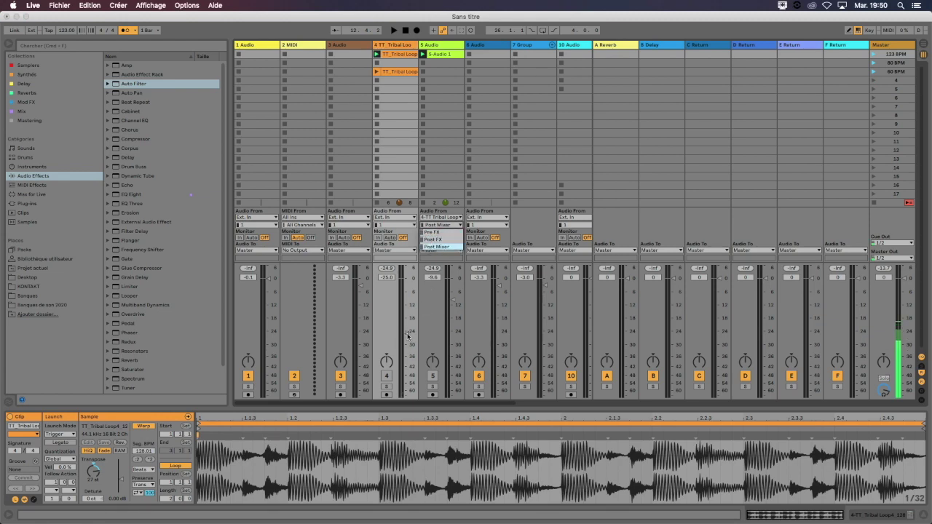
{"action": "left_click", "coordinate": [408, 336]}
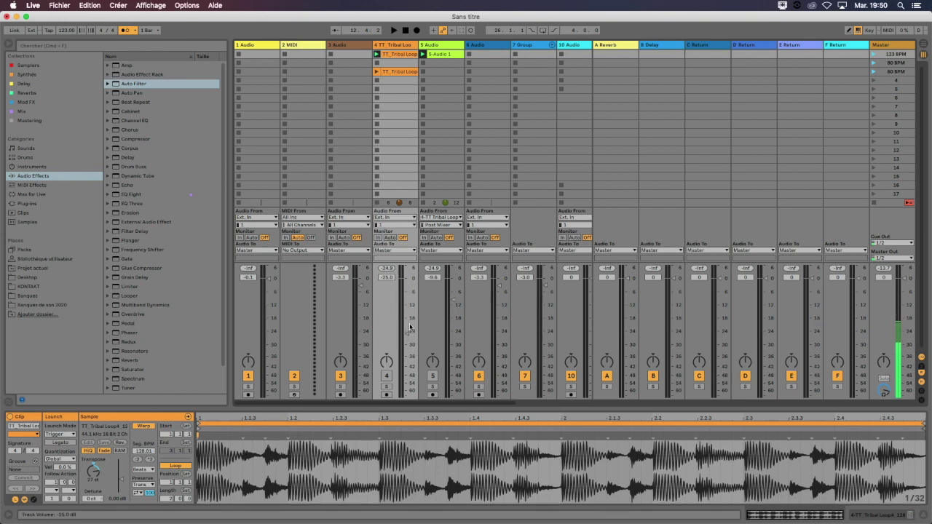
{"action": "left_click", "coordinate": [439, 55]}
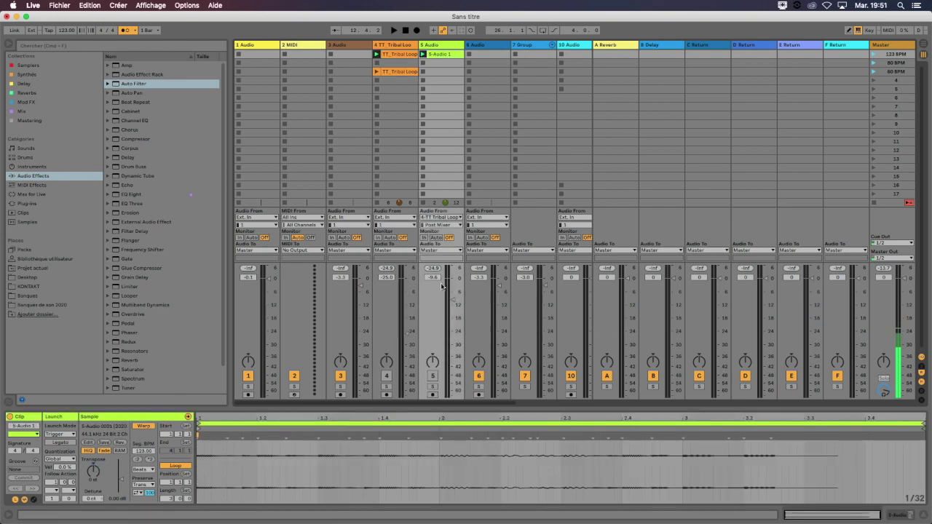
{"action": "left_click", "coordinate": [406, 46]}
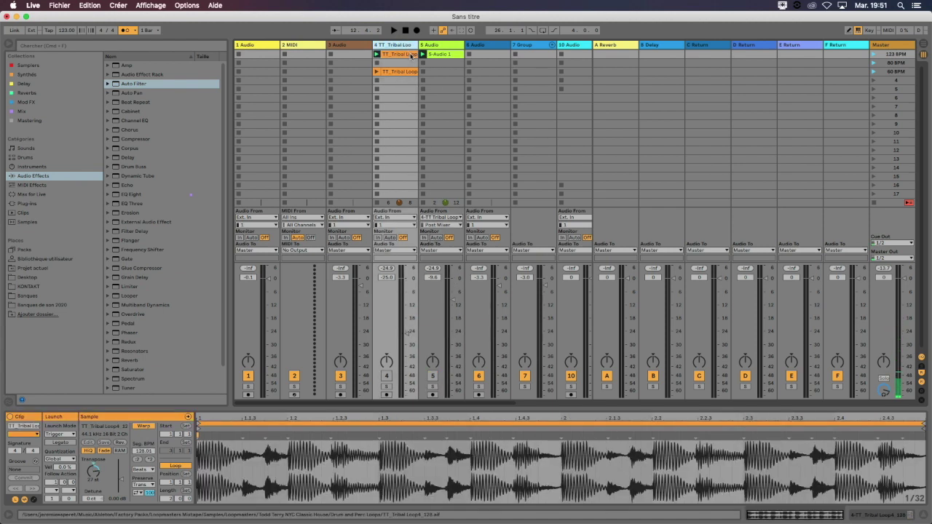
Step: Create an empty MIDI clip in track 2's 123 BPM scene slot
{"action": "left_click", "coordinate": [300, 47]}
{"action": "double_click", "coordinate": [301, 54]}
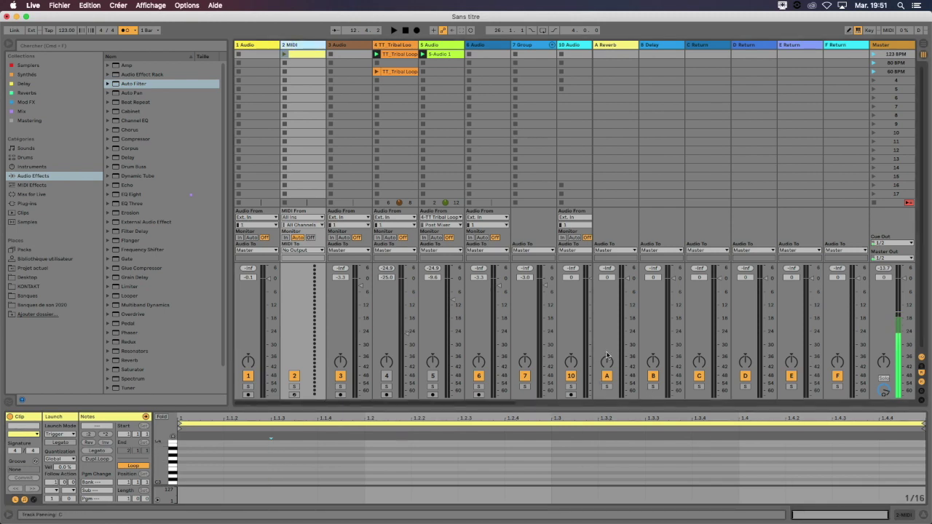
{"action": "left_click", "coordinate": [306, 56]}
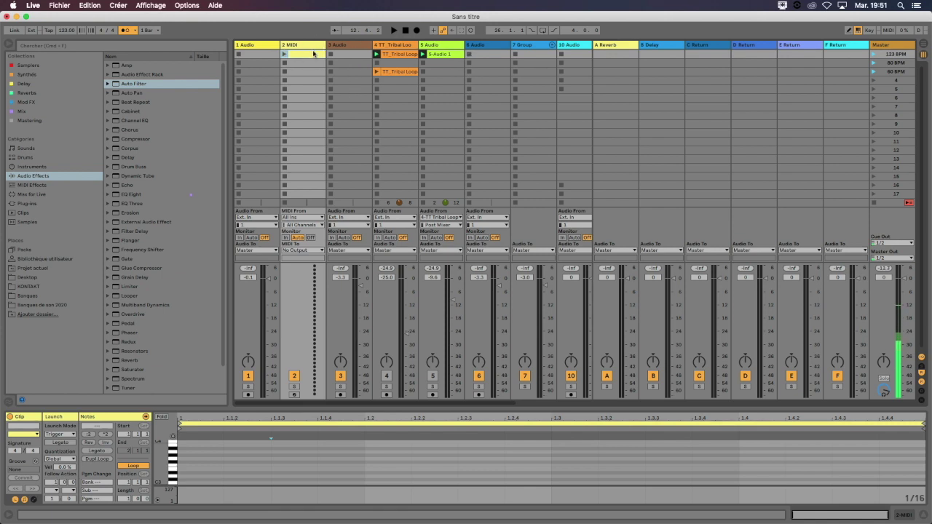
Step: Examine the options for converting track 5's recorded audio clip to a new MIDI track and compare it with track 2's MIDI clip
{"action": "left_click", "coordinate": [439, 56]}
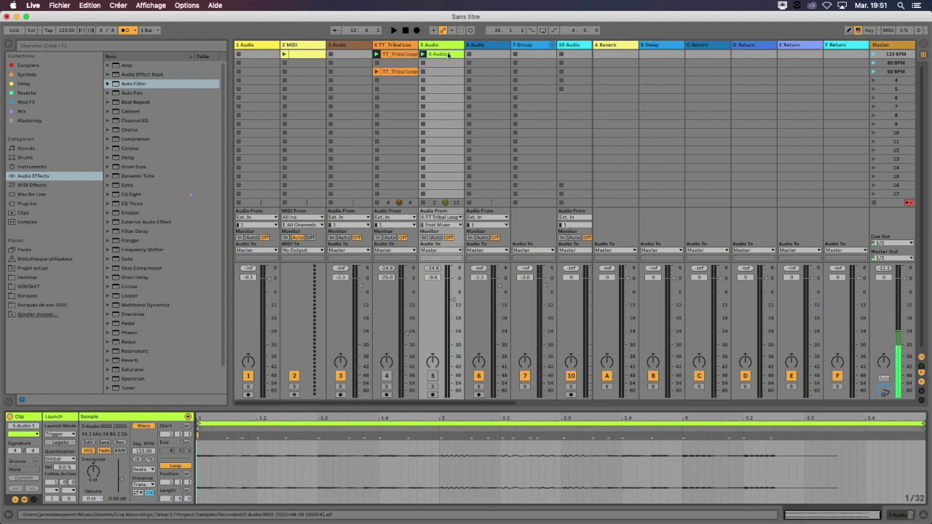
{"action": "right_click", "coordinate": [440, 55]}
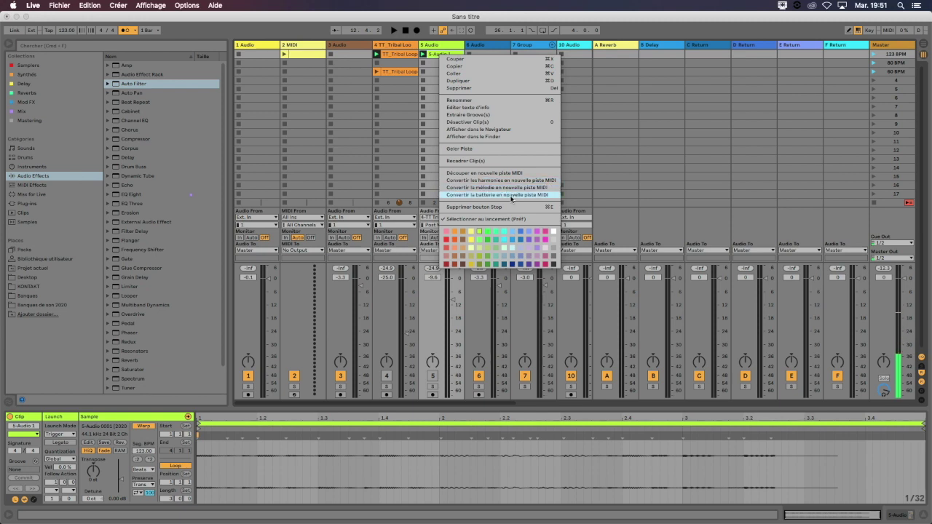
{"action": "left_click", "coordinate": [318, 48]}
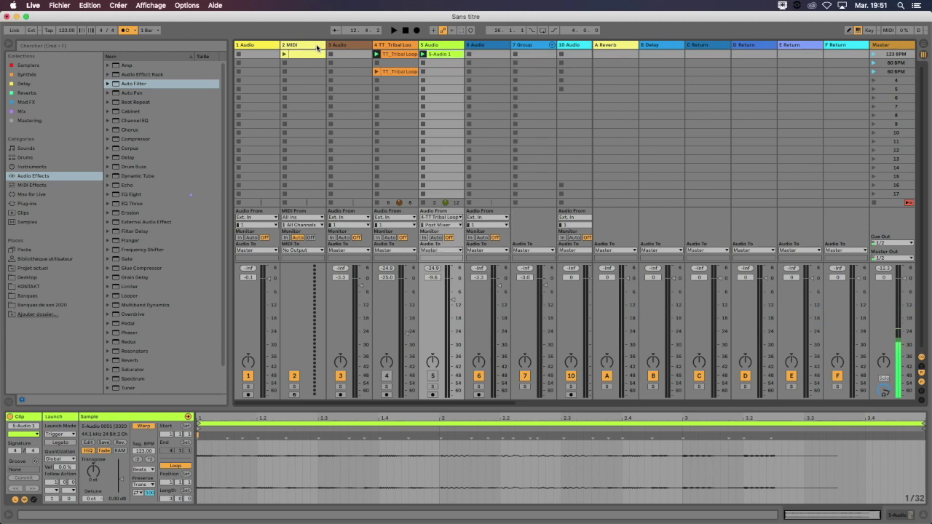
{"action": "left_click", "coordinate": [319, 52]}
{"action": "left_click", "coordinate": [448, 53]}
{"action": "right_click", "coordinate": [445, 55]}
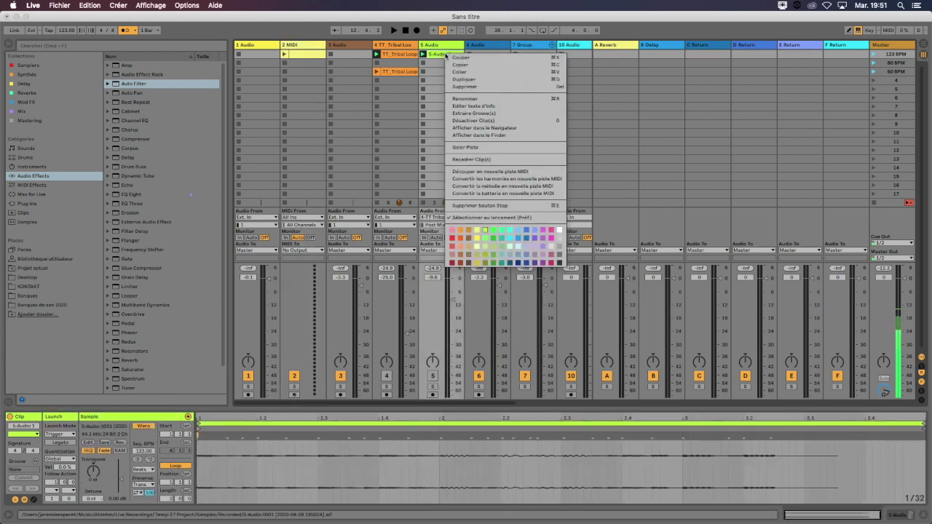
{"action": "left_click", "coordinate": [302, 45]}
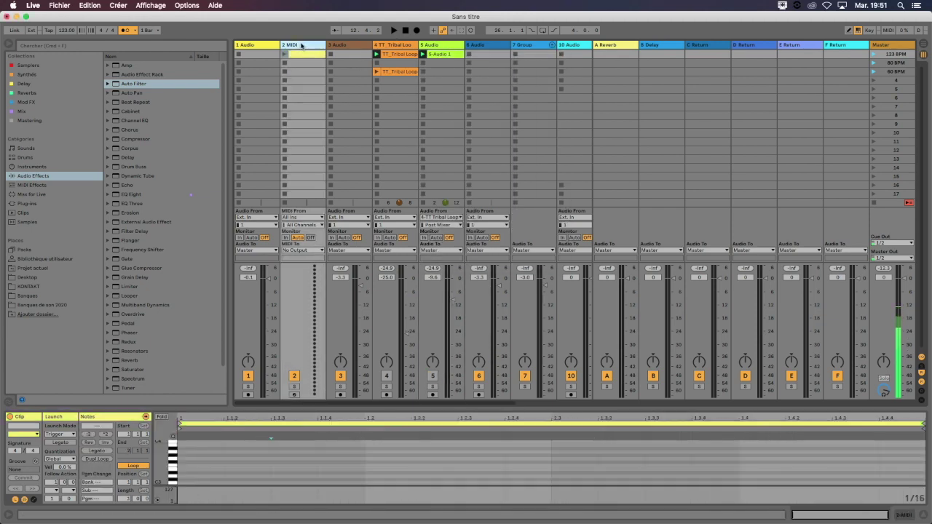
Step: Convert the melody of track 5's recorded clip to a new MIDI track and examine its notes in an enlarged editor
{"action": "right_click", "coordinate": [449, 55]}
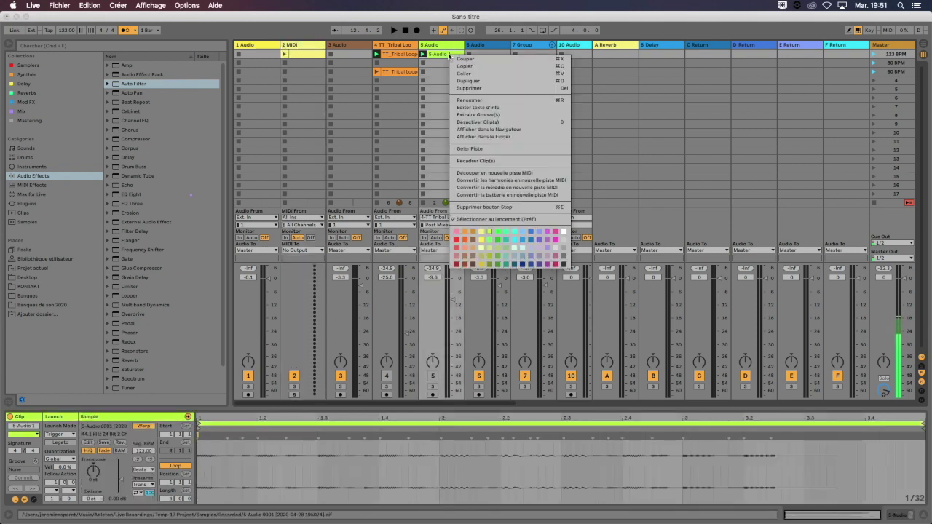
{"action": "left_click", "coordinate": [526, 187]}
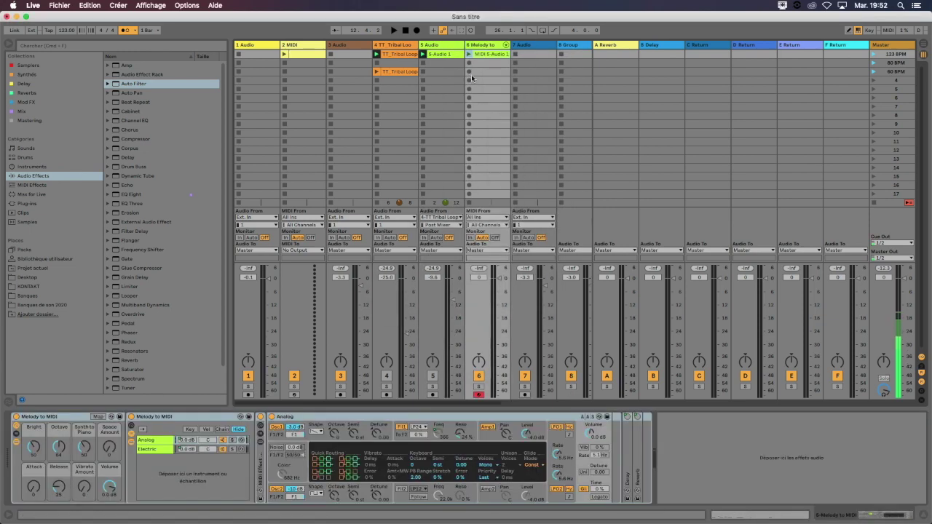
{"action": "double_click", "coordinate": [495, 54]}
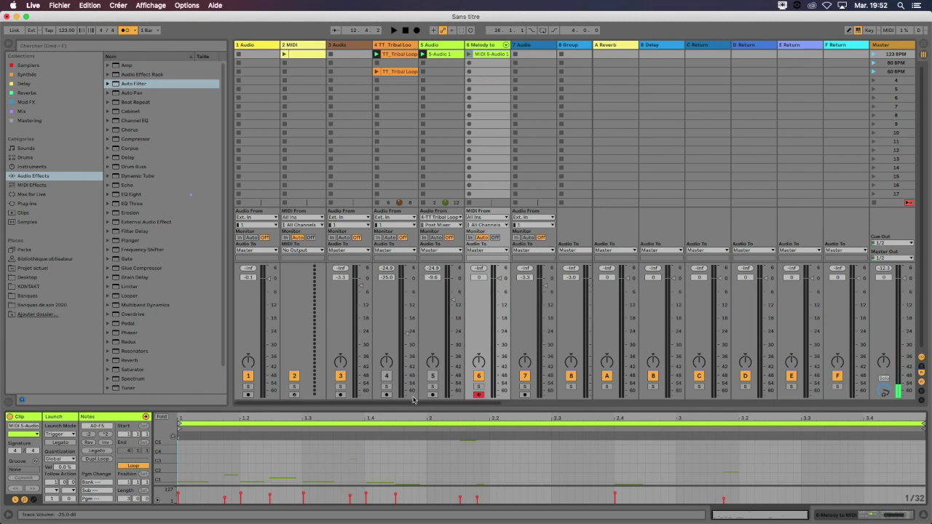
{"action": "left_click_drag", "start_coordinate": [418, 408], "coordinate": [459, 190]}
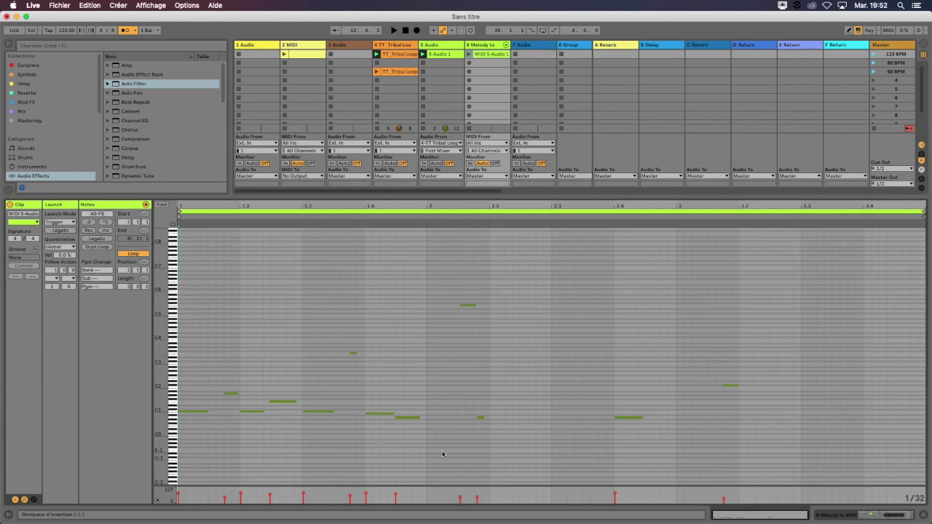
{"action": "left_click", "coordinate": [416, 453]}
{"action": "left_click", "coordinate": [416, 462]}
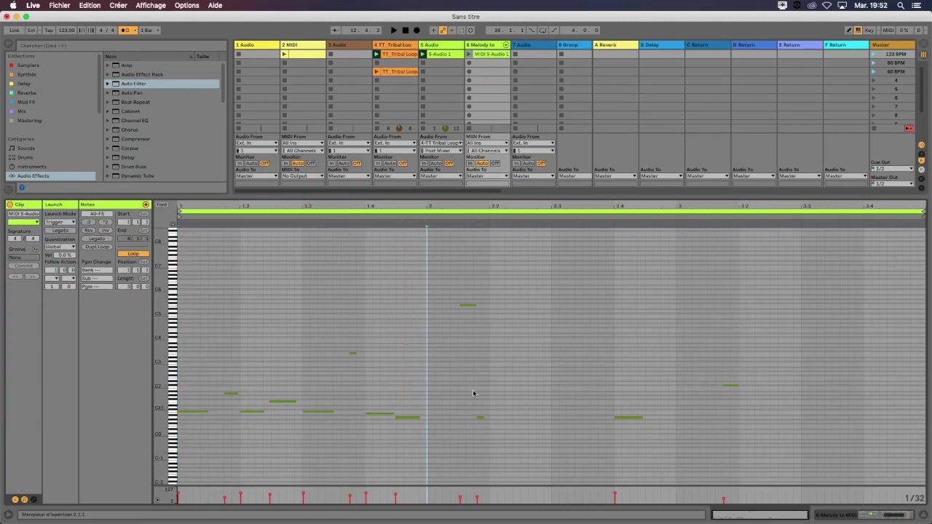
{"action": "left_click_drag", "start_coordinate": [428, 195], "coordinate": [441, 408]}
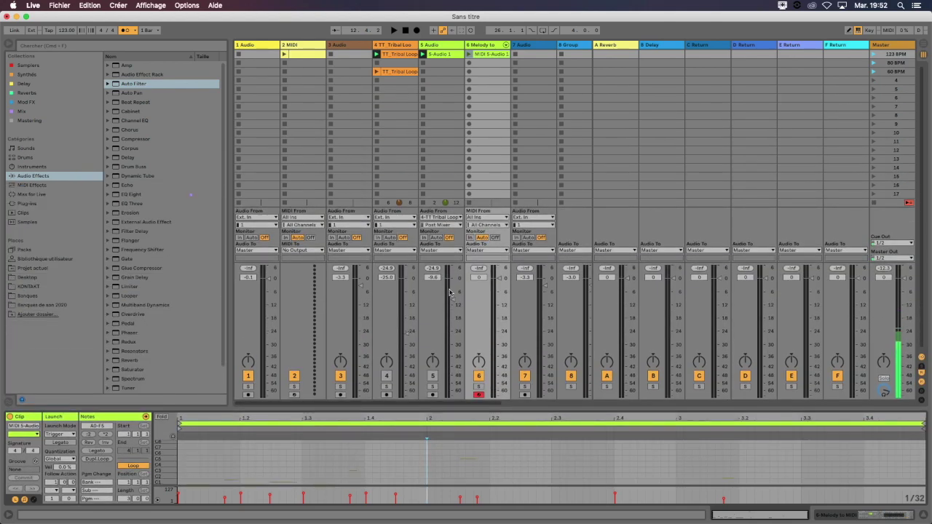
Step: Add an EQ Eight to track 4 and boost its second band by about 7 dB
{"action": "left_click", "coordinate": [400, 45]}
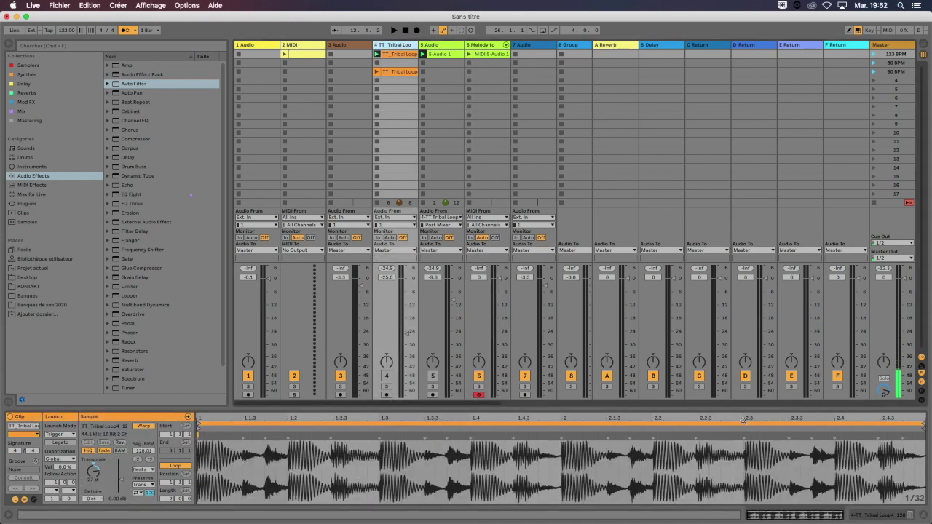
{"action": "double_click", "coordinate": [139, 195]}
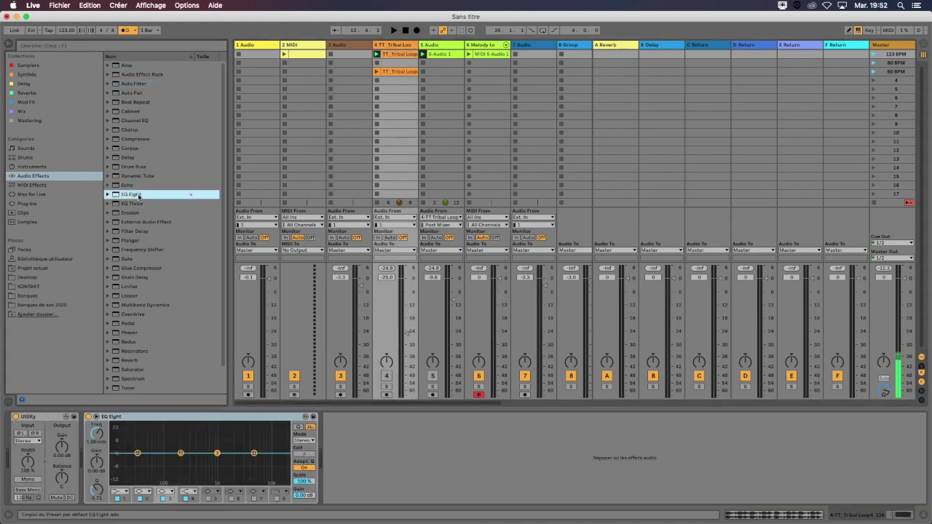
{"action": "left_click_drag", "start_coordinate": [180, 453], "coordinate": [204, 441]}
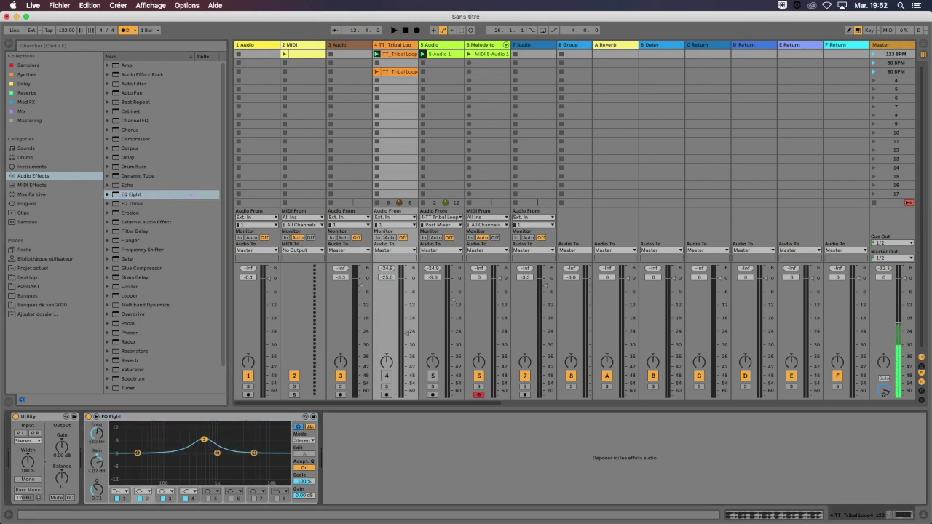
Step: Activate track 4, disarm track 6's recording, and start playback
{"action": "left_click", "coordinate": [386, 376]}
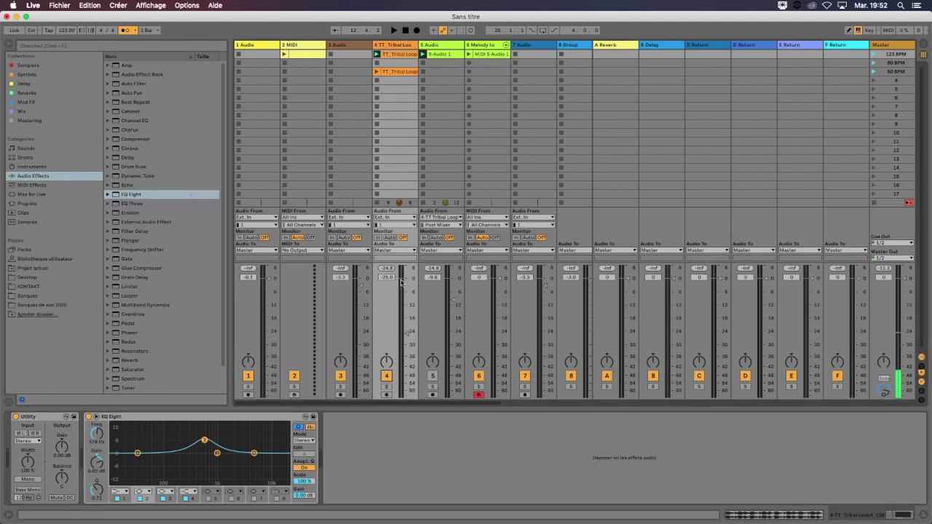
{"action": "left_click", "coordinate": [481, 397]}
{"action": "key", "text": "space"}
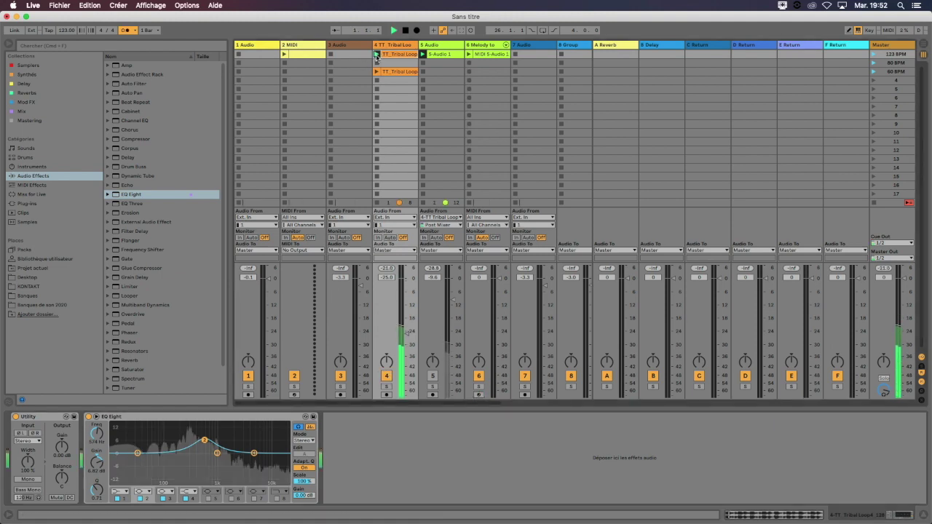
Step: Cut EQ Eight's second band by about 8 dB near 290 Hz and make its first band a high-cut filter at about 36.7 Hz
{"action": "left_click_drag", "start_coordinate": [205, 440], "coordinate": [189, 469]}
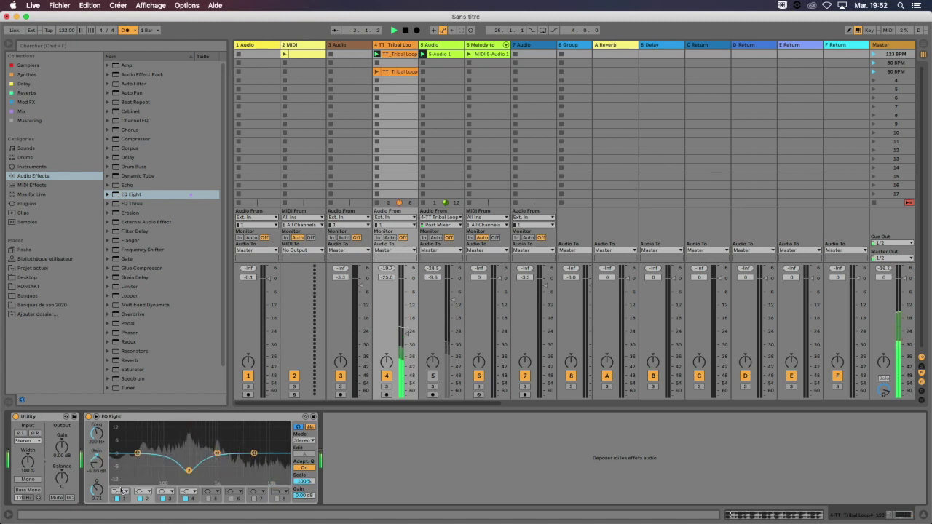
{"action": "left_click", "coordinate": [119, 491]}
{"action": "left_click", "coordinate": [117, 472]}
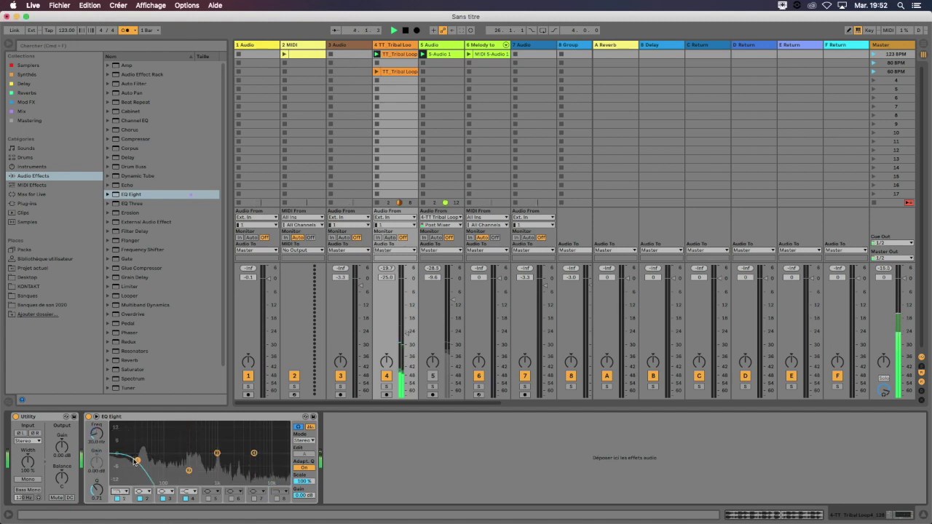
{"action": "left_click_drag", "start_coordinate": [140, 461], "coordinate": [142, 459]}
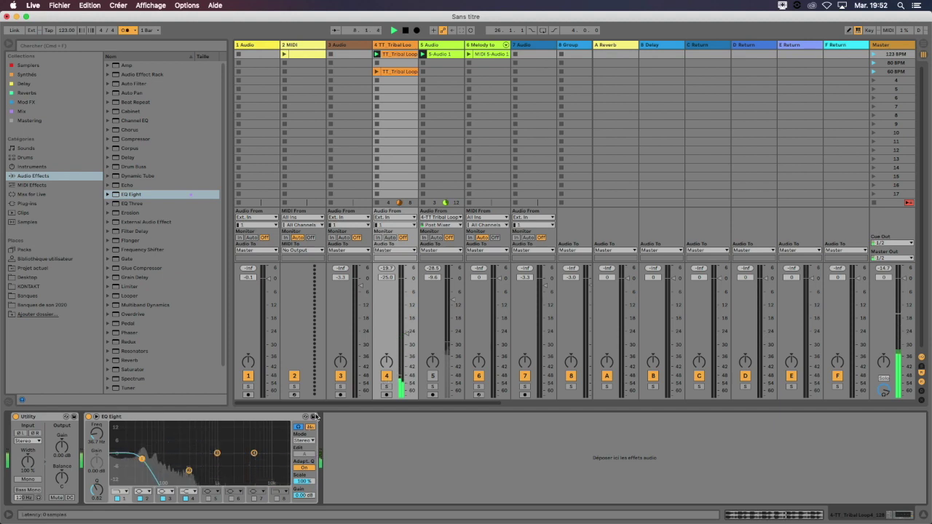
Step: Mute track 4 and change its EQ Eight's first band to a low-cut filter at about 119 Hz
{"action": "left_click", "coordinate": [387, 377]}
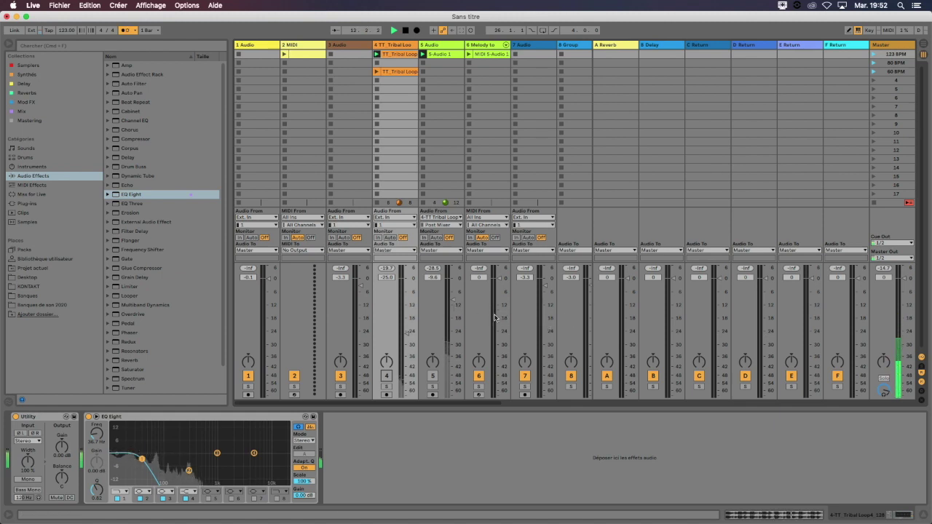
{"action": "left_click", "coordinate": [121, 492]}
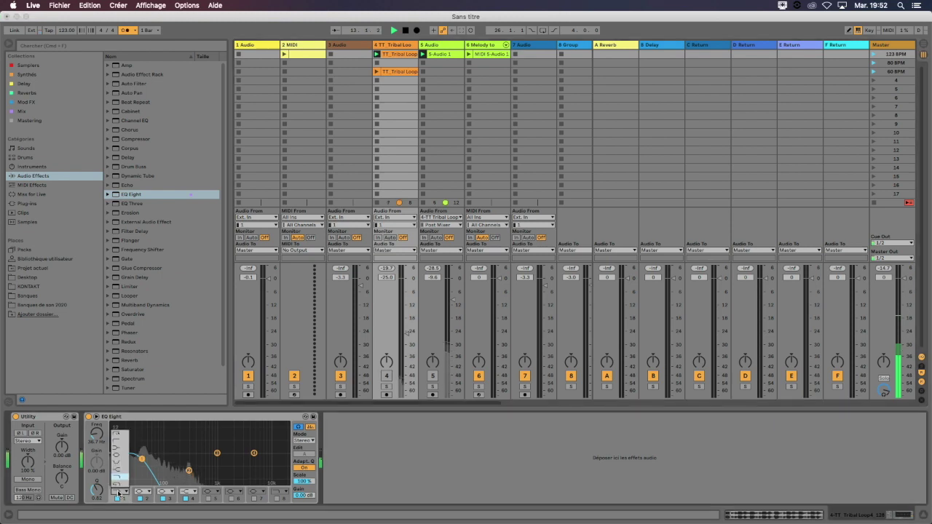
{"action": "left_click", "coordinate": [120, 440]}
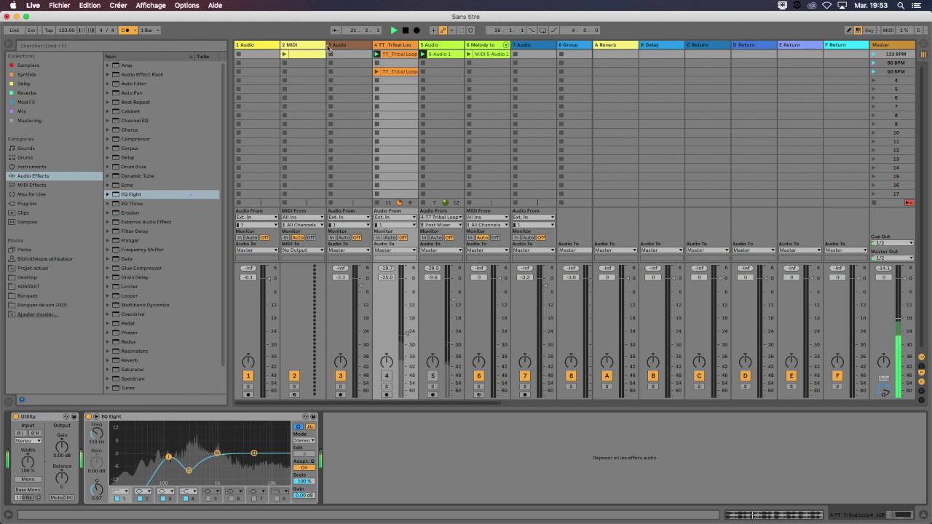
Step: Hide the mixer's input/output section and try out the Master track's volume fader, ending at 0 dB
{"action": "left_click", "coordinate": [261, 45]}
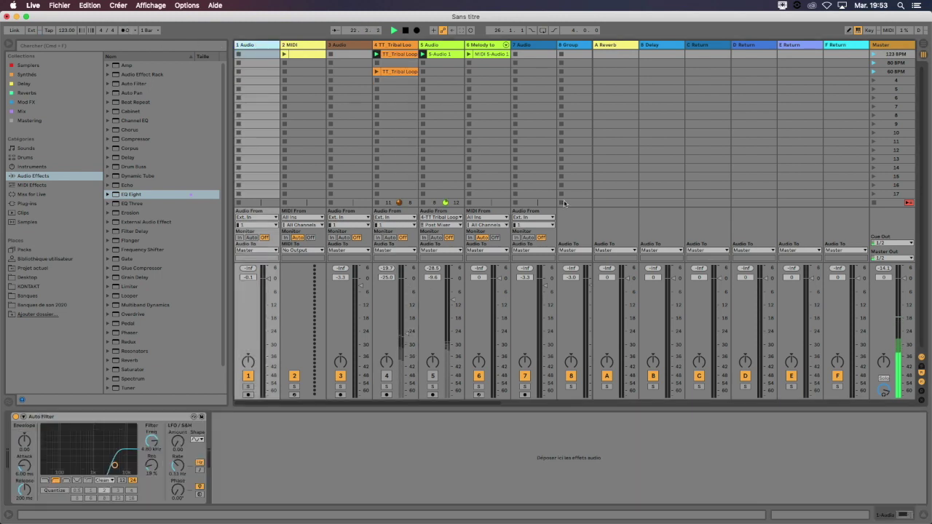
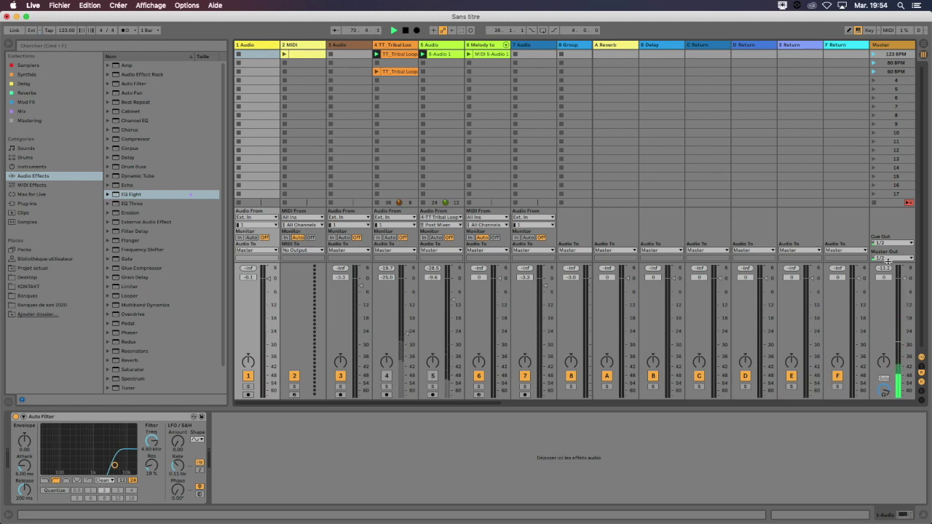
{"action": "left_click", "coordinate": [919, 357]}
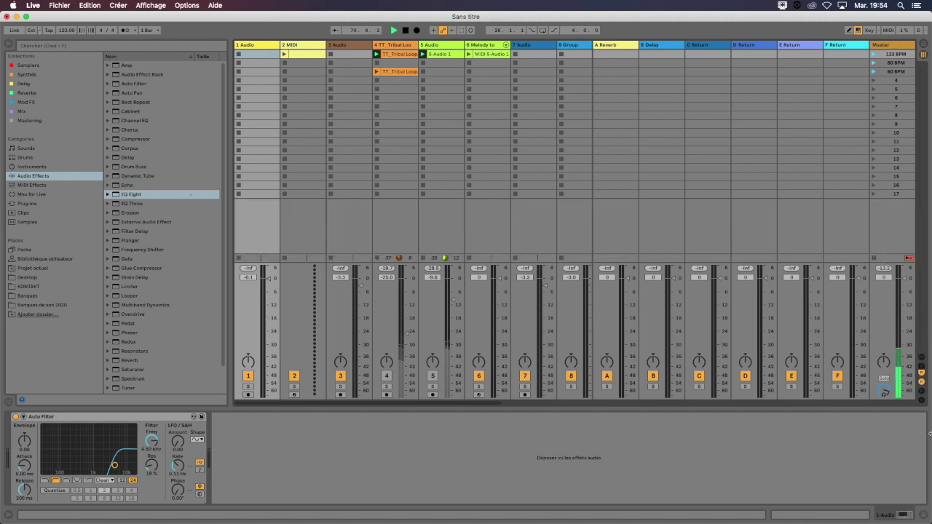
{"action": "left_click", "coordinate": [874, 235]}
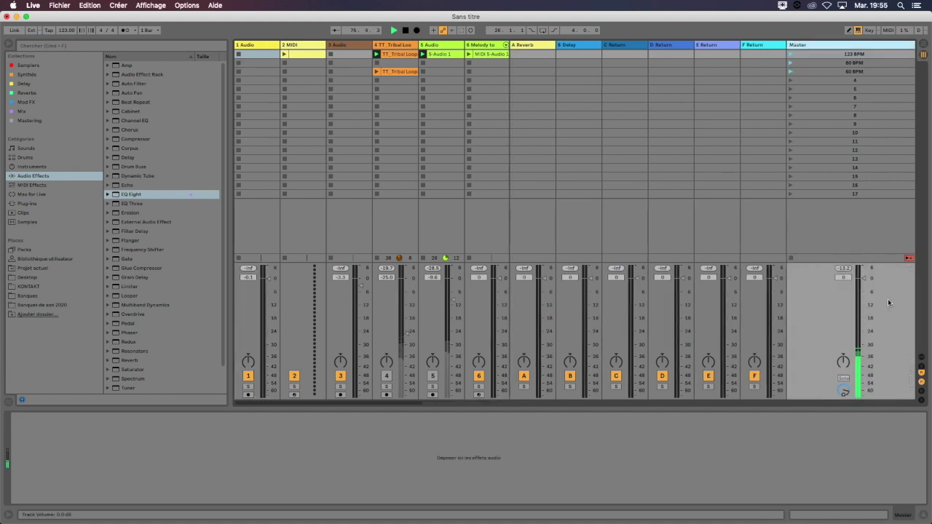
{"action": "mouse_move", "coordinate": [865, 279]}
{"action": "left_mouse_down"}
{"action": "mouse_move", "coordinate": [864, 287]}
{"action": "mouse_move", "coordinate": [864, 278]}
{"action": "left_mouse_up"}
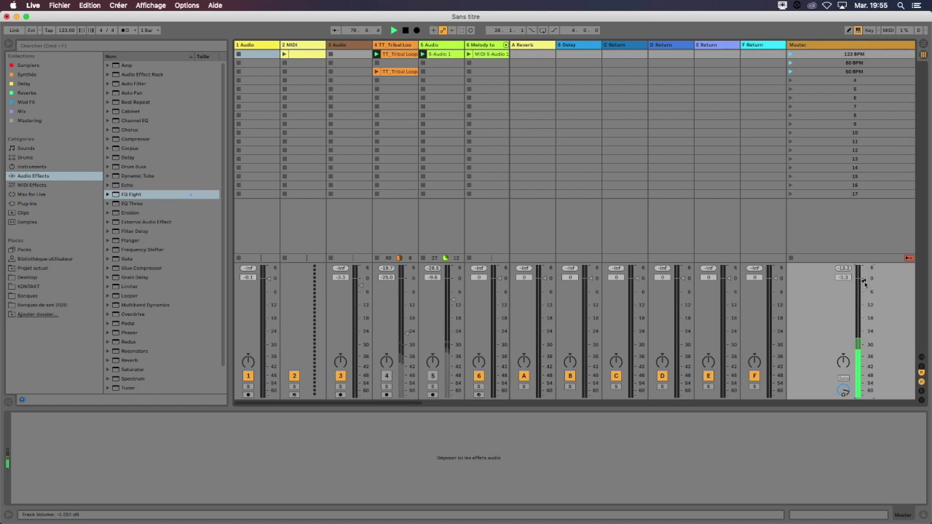
{"action": "left_click_drag", "start_coordinate": [865, 282], "coordinate": [864, 279]}
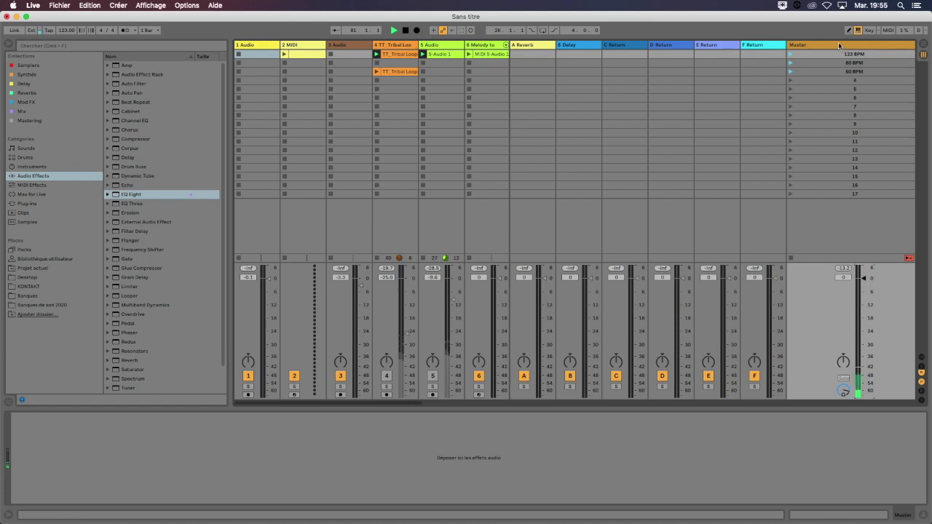
Step: Add a Limiter with about 3 dB of gain to the Master track and deactivate it
{"action": "scroll", "coordinate": [130, 307], "scroll_direction": "down", "scroll_amount": 3}
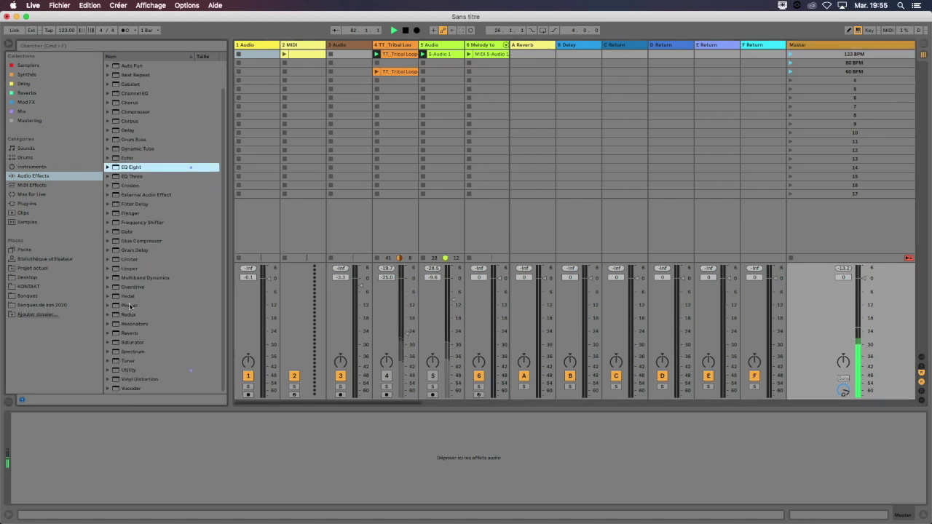
{"action": "double_click", "coordinate": [130, 260]}
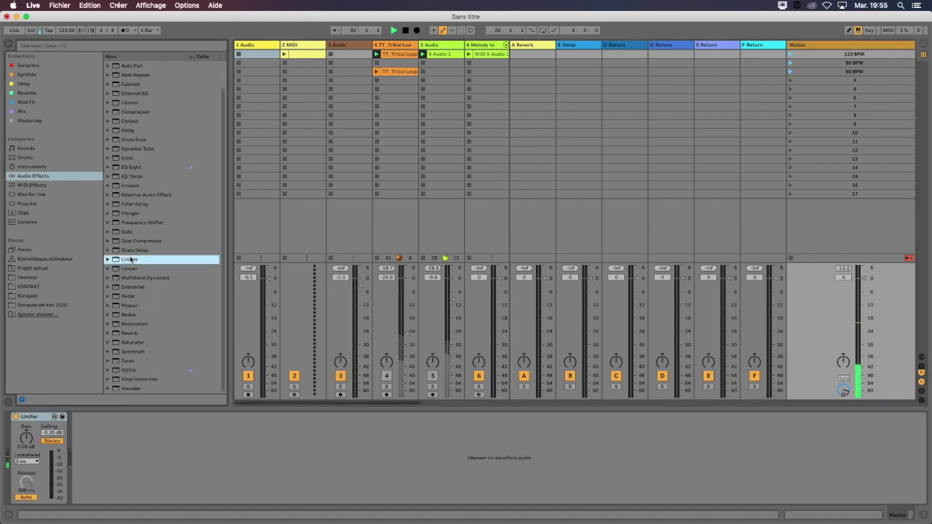
{"action": "left_click", "coordinate": [26, 438]}
{"action": "left_click_drag", "start_coordinate": [25, 438], "coordinate": [27, 437]}
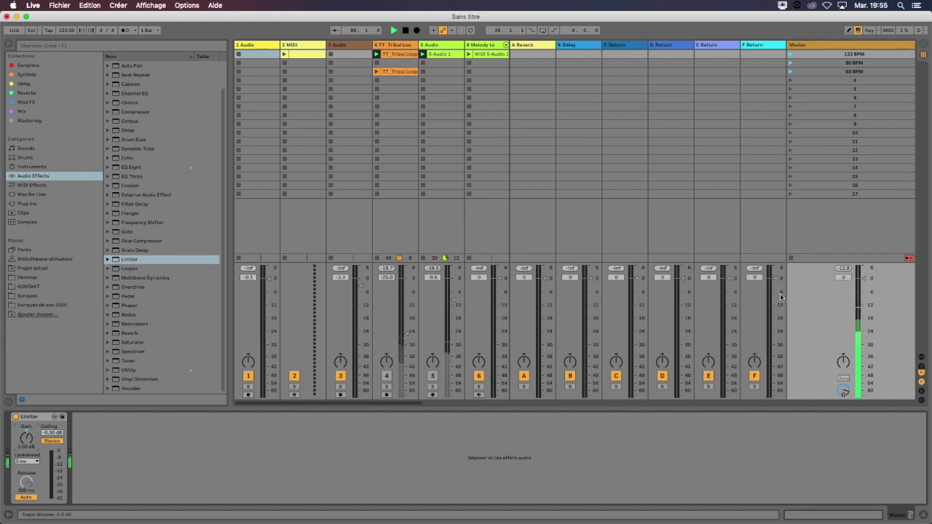
{"action": "left_click", "coordinate": [40, 419]}
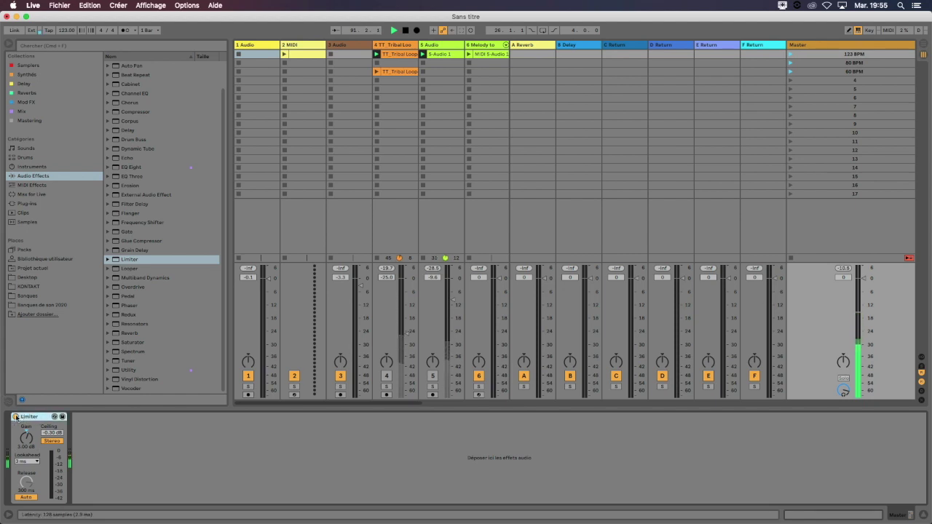
{"action": "left_click", "coordinate": [15, 417]}
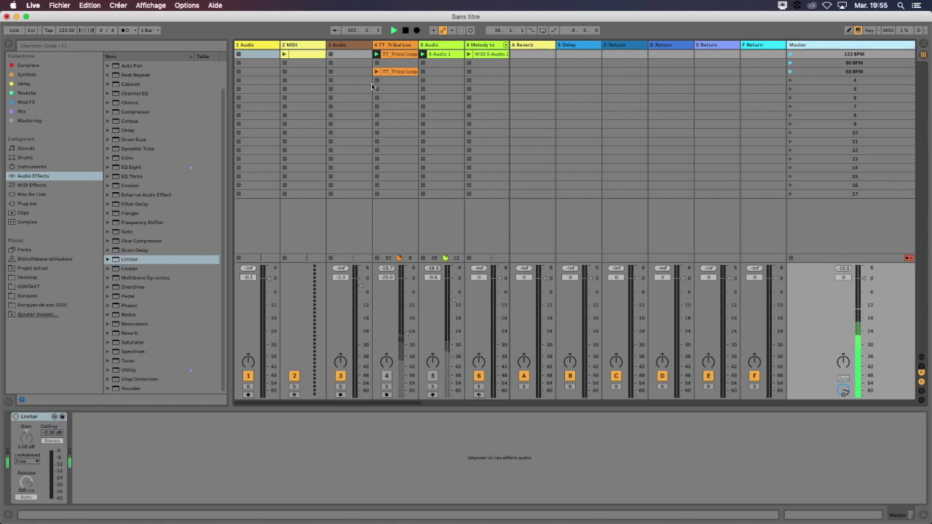
Step: Bypass track 4's EQ Eight and adjust the track's level with volume at about -0.1 dB and Utility gain at about -6.11 dB
{"action": "left_click", "coordinate": [390, 48]}
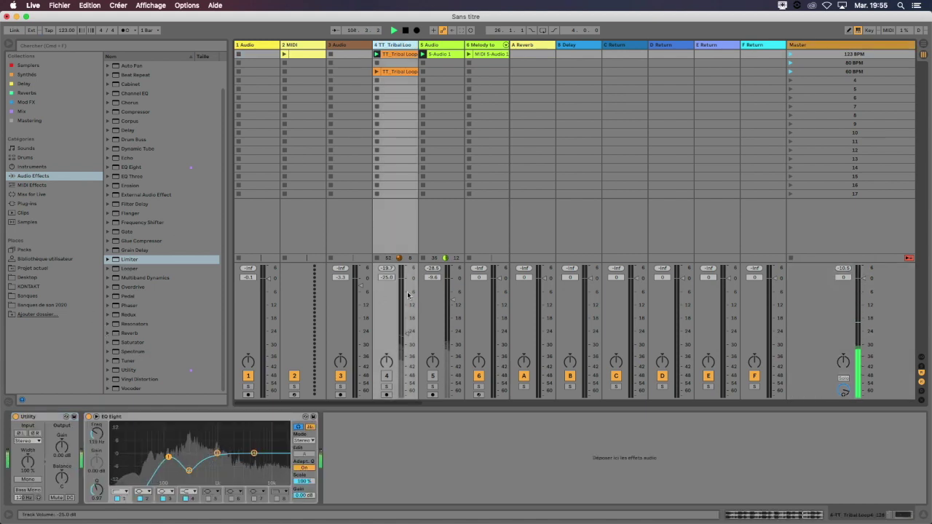
{"action": "left_click_drag", "start_coordinate": [408, 333], "coordinate": [407, 278]}
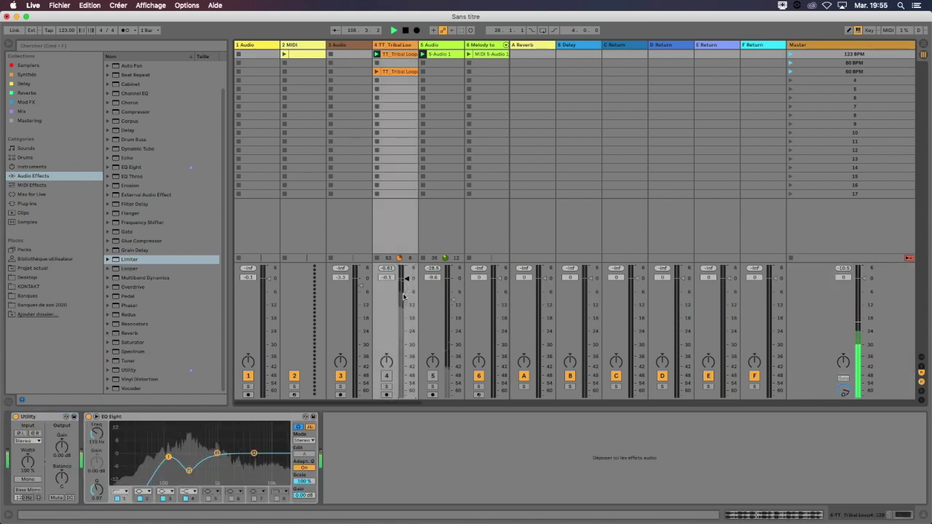
{"action": "left_click", "coordinate": [89, 417]}
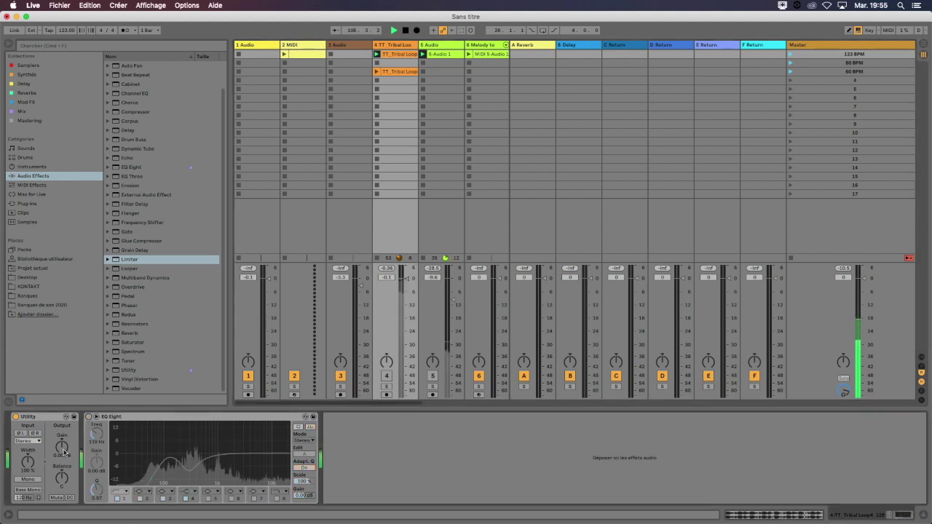
{"action": "mouse_move", "coordinate": [62, 448]}
{"action": "left_mouse_down"}
{"action": "mouse_move", "coordinate": [62, 473]}
{"action": "mouse_move", "coordinate": [63, 459]}
{"action": "left_mouse_up"}
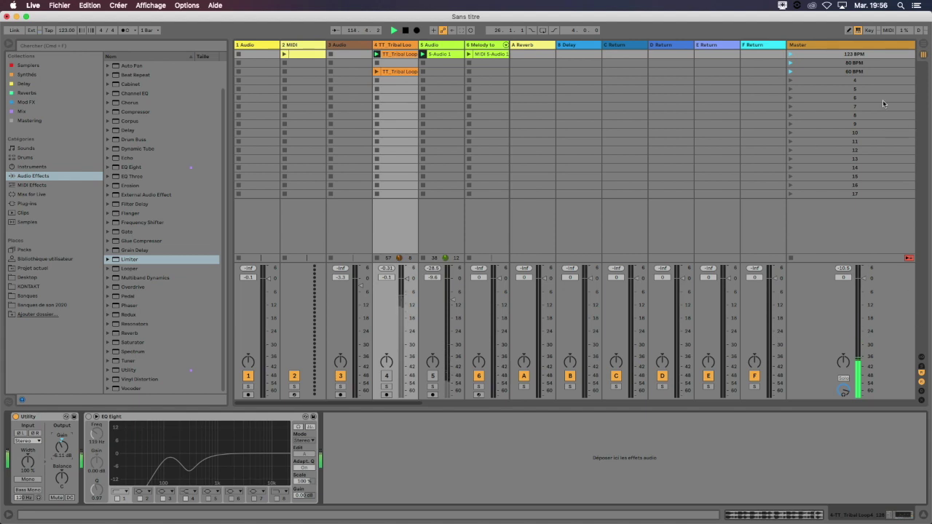
Step: Reactivate the Master's Limiter with 6 dB gain and a -6.38 dB ceiling, and raise track 5's volume to about -4.8 dB
{"action": "left_click", "coordinate": [861, 47]}
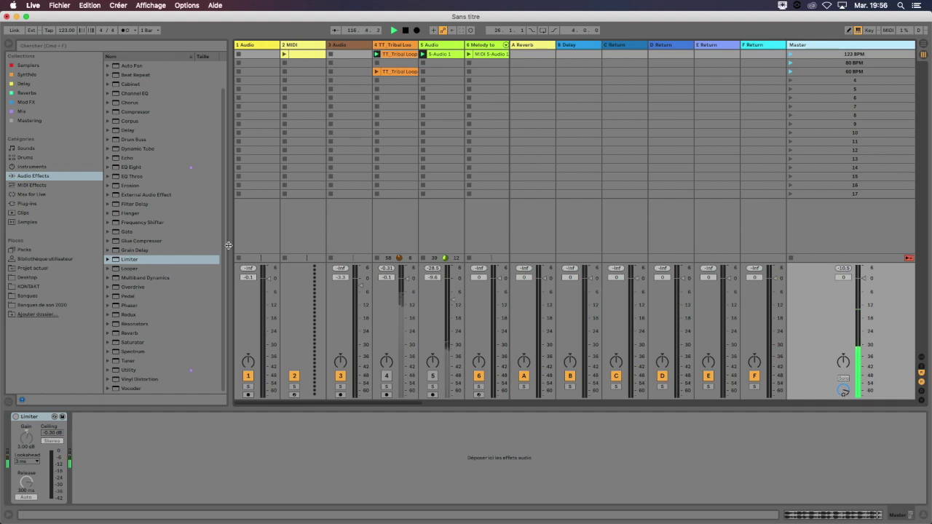
{"action": "left_click", "coordinate": [444, 194]}
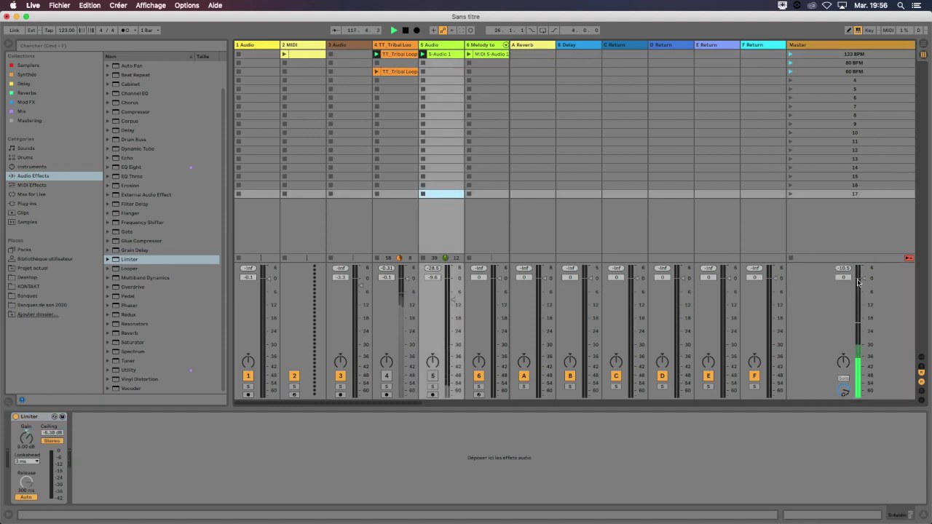
{"action": "mouse_move", "coordinate": [864, 279]}
{"action": "left_mouse_down"}
{"action": "mouse_move", "coordinate": [864, 291]}
{"action": "mouse_move", "coordinate": [864, 278]}
{"action": "left_mouse_up"}
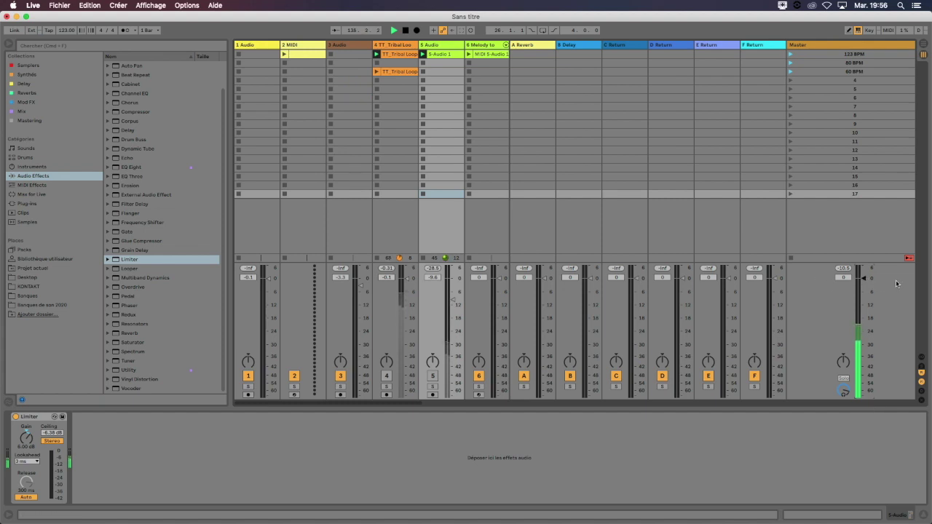
{"action": "left_click_drag", "start_coordinate": [453, 300], "coordinate": [453, 291]}
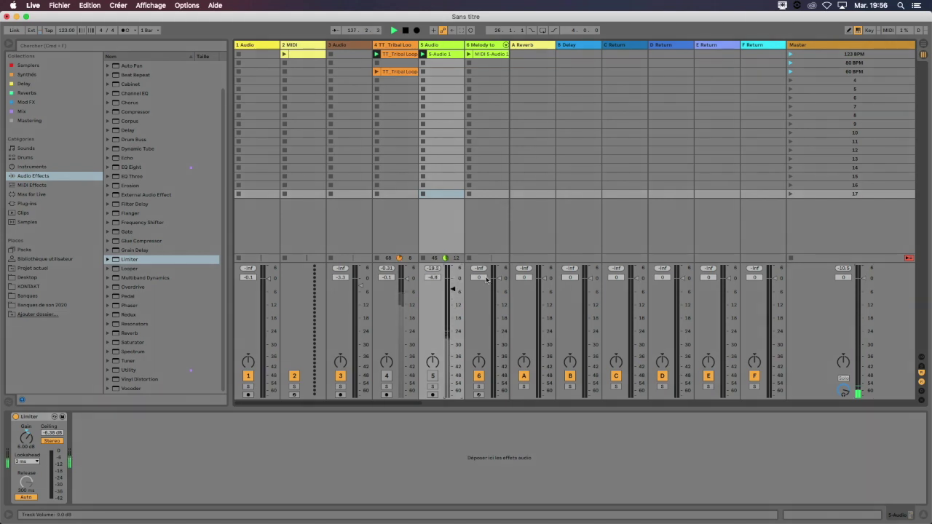